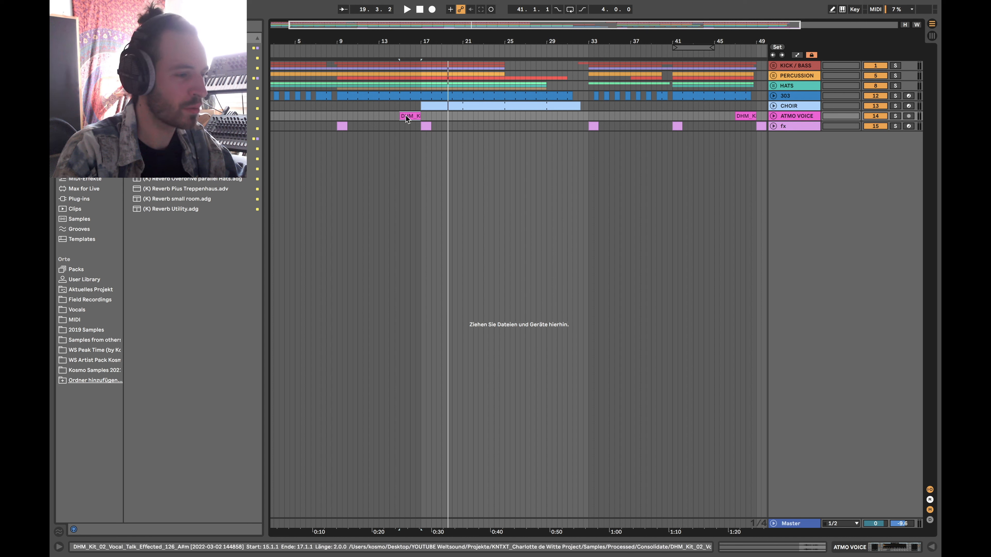
# Play back the arrangement to hear the finished track, and stop it.
pyautogui.press('space')
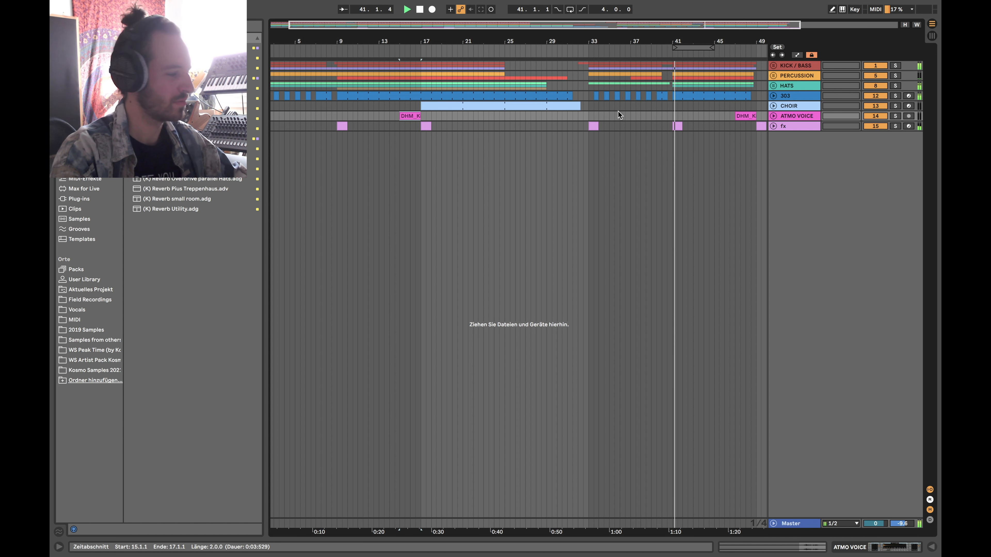
pyautogui.press('space')
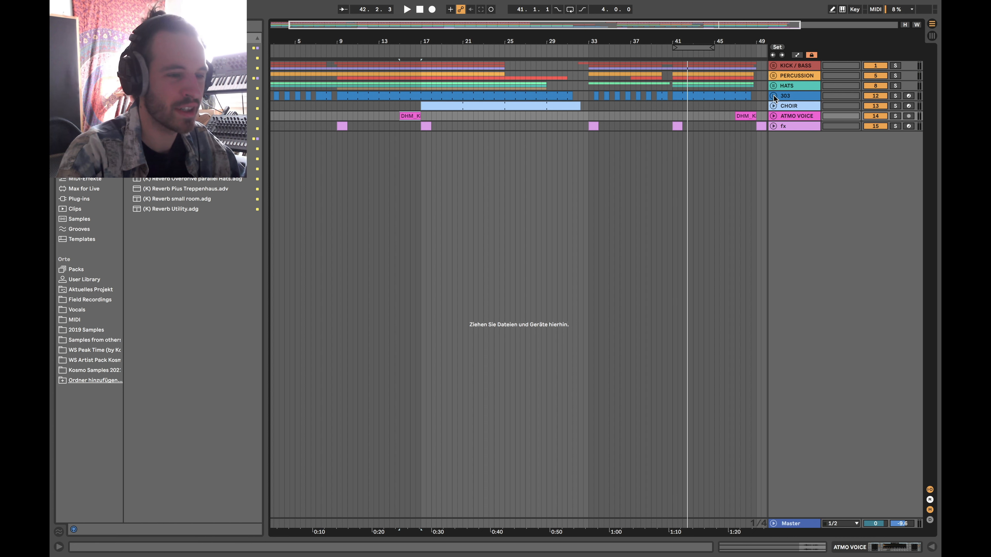
# Unfold the HATS, PERCUSSION and KICK / BASS group tracks and switch to the Session View.
pyautogui.click(774, 86)
pyautogui.click(774, 76)
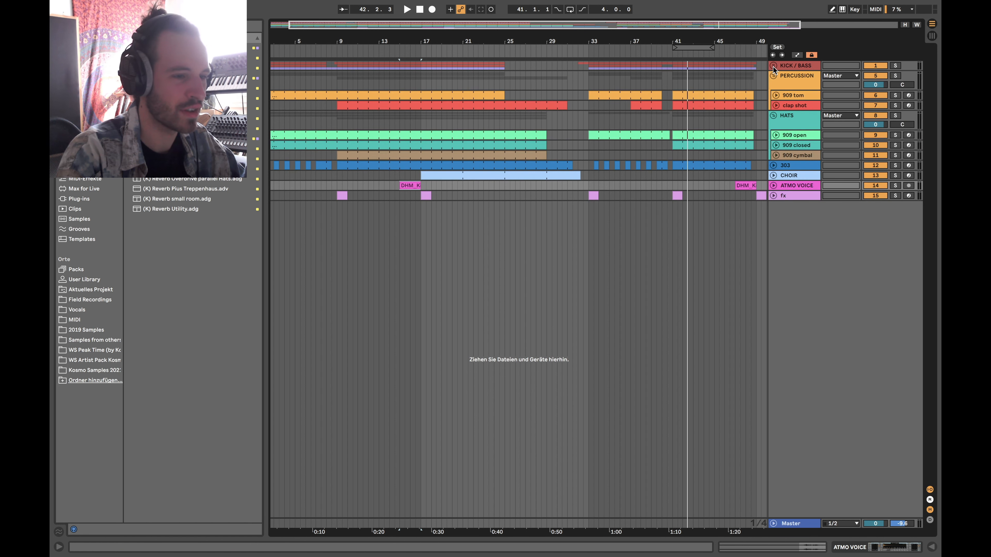
pyautogui.click(774, 67)
pyautogui.press('Tab')
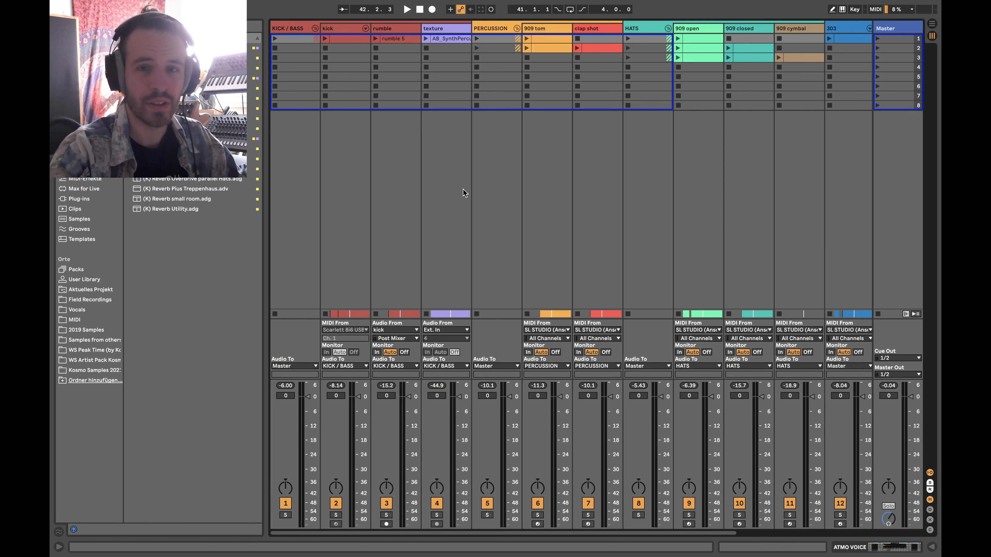
# Show the kick track's device chain, solo the track and launch its clip.
pyautogui.doubleClick(291, 29)
pyautogui.click(338, 31)
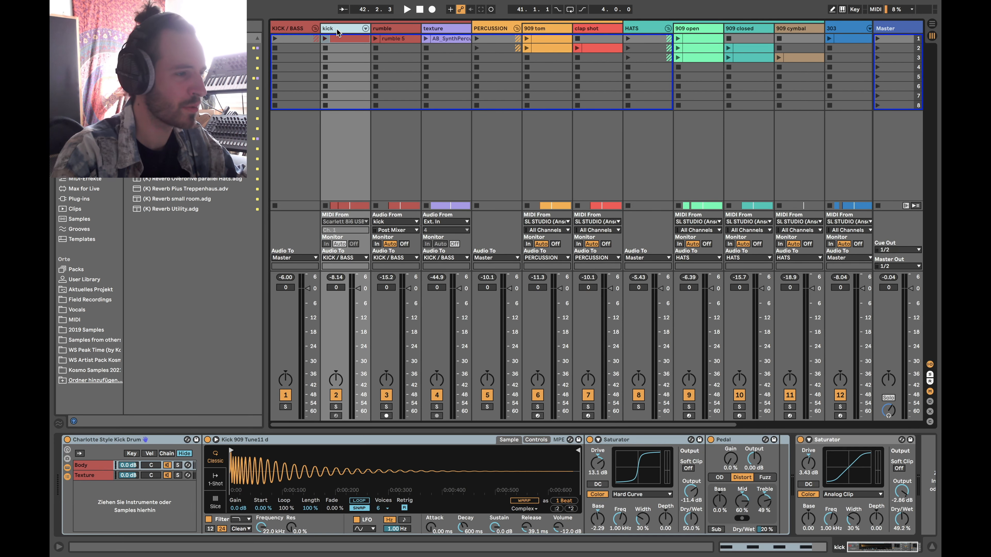
pyautogui.click(336, 408)
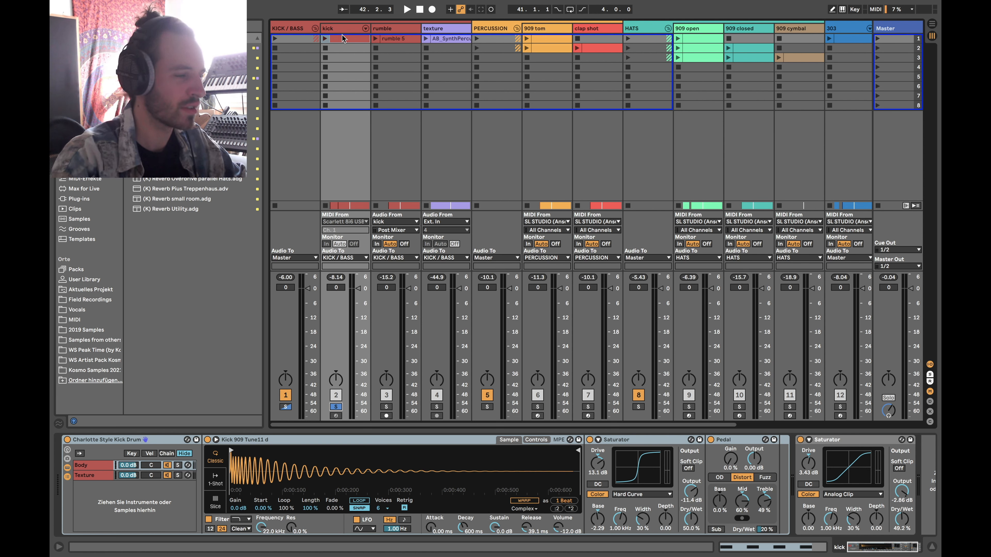
pyautogui.click(324, 39)
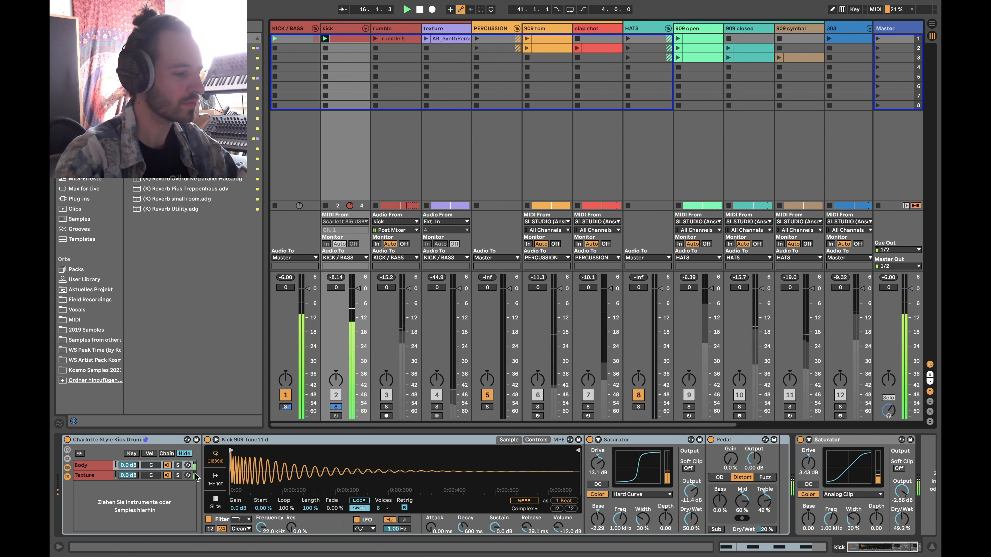
# Compare the devices in the Body and Texture chains of the Charlotte Style Kick Drum rack.
pyautogui.click(93, 476)
pyautogui.click(93, 466)
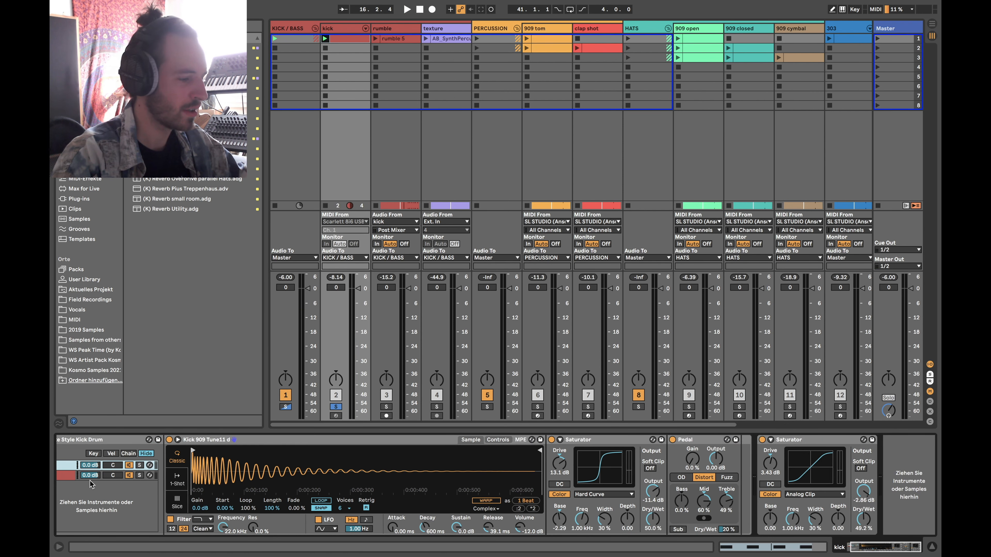
pyautogui.click(695, 444)
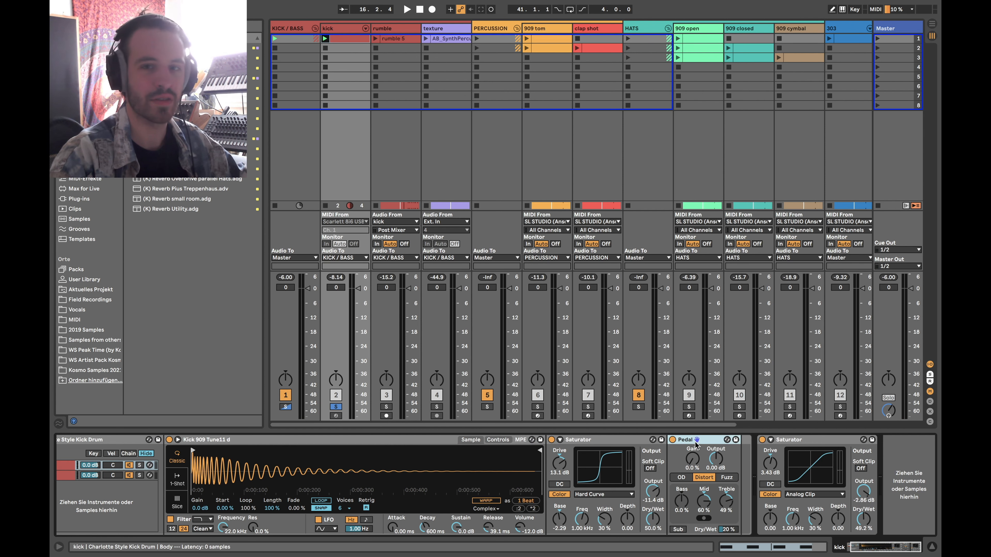
pyautogui.hscroll(-3, 621, 463)
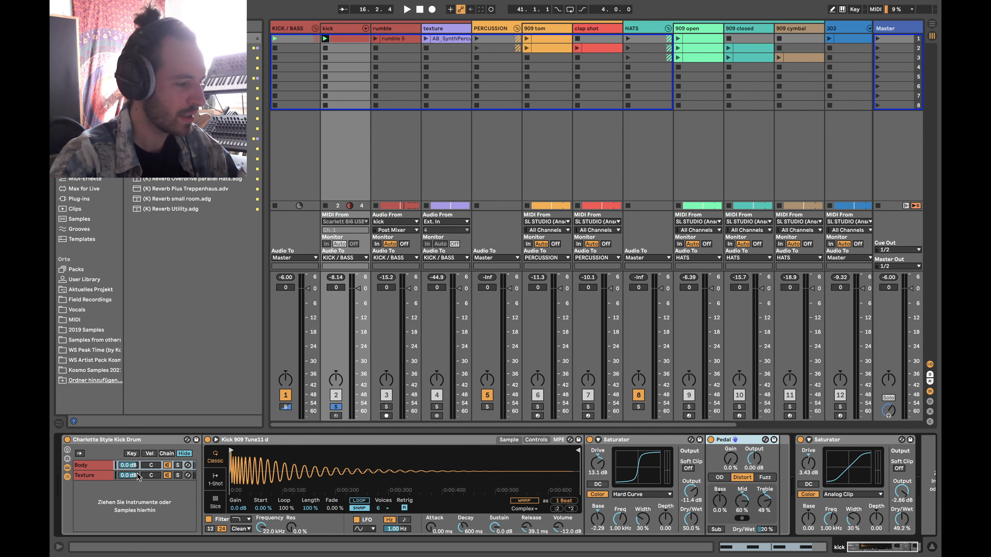
pyautogui.click(95, 477)
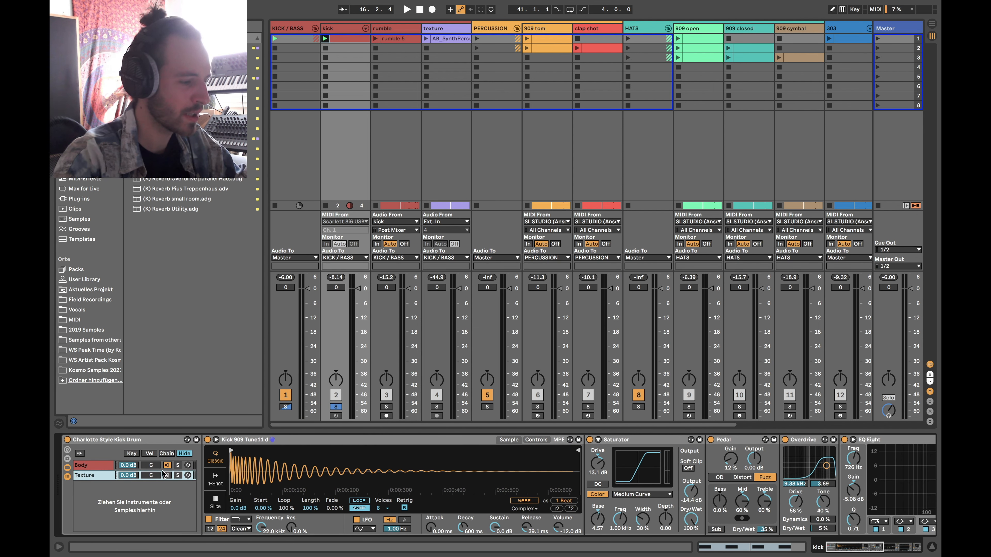
# Bypass both Saturators and the Pedal in the Body chain and play the unprocessed 909 kick.
pyautogui.click(103, 467)
pyautogui.hscroll(3, 501, 507)
pyautogui.click(551, 439)
pyautogui.click(673, 440)
pyautogui.click(762, 440)
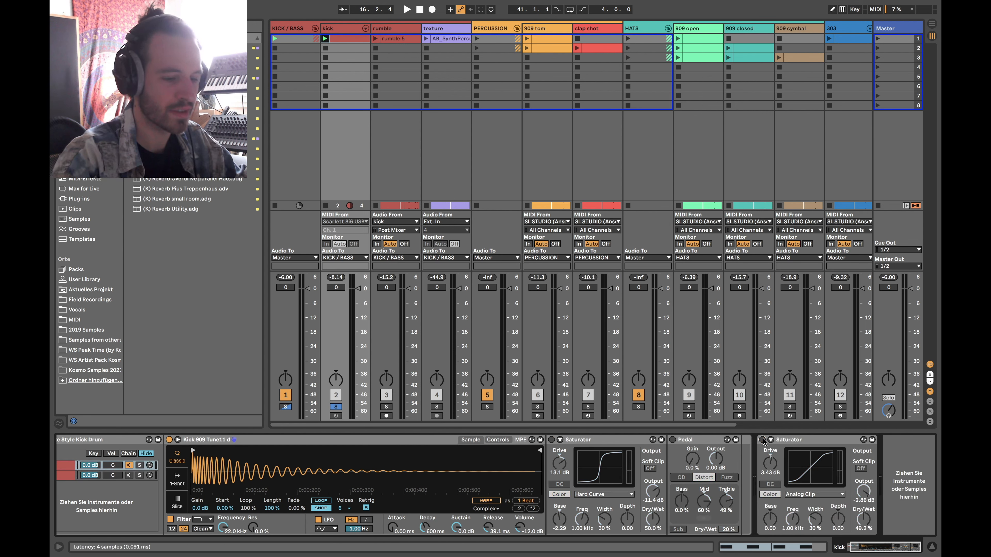
pyautogui.hscroll(-3, 510, 455)
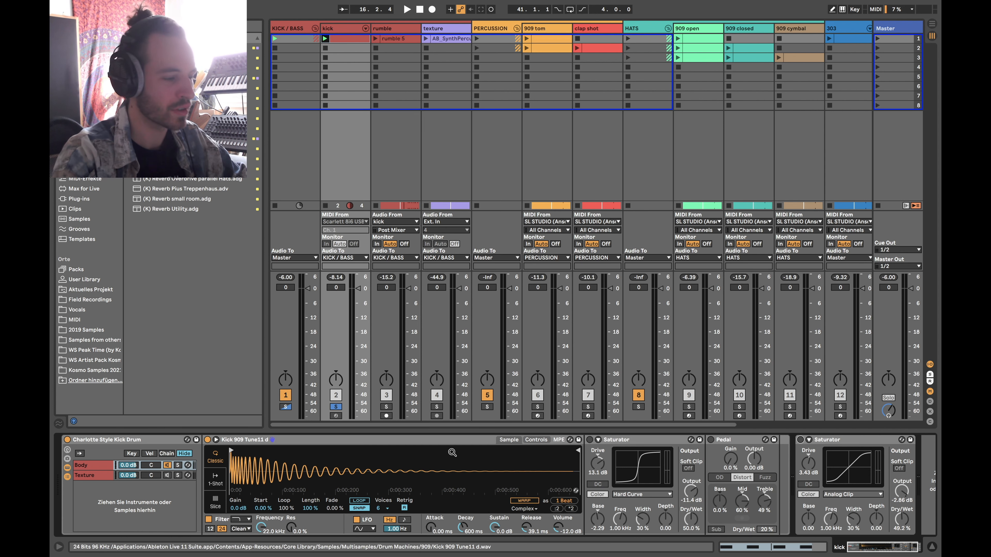
pyautogui.press('space')
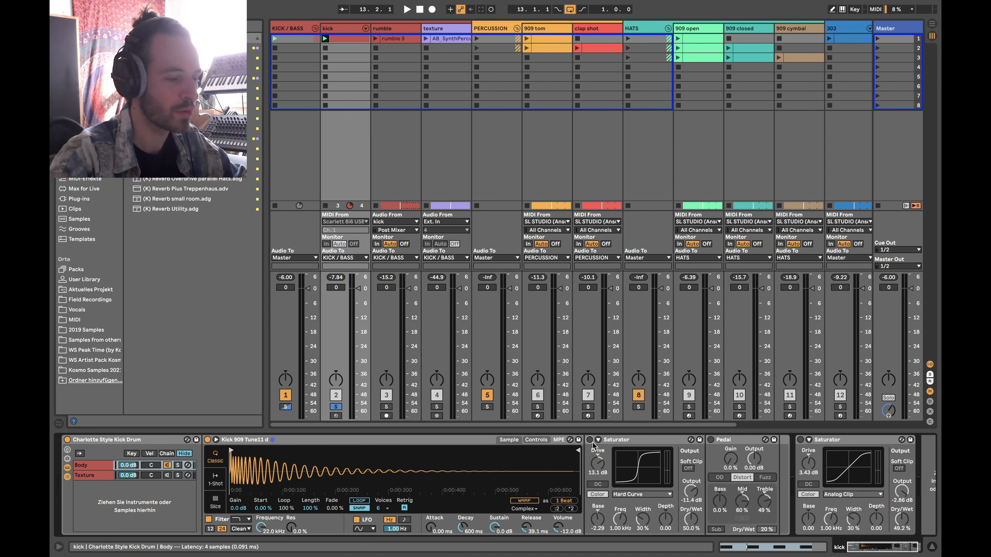
# Re-enable the Body chain's first Saturator and audition the kick with it.
pyautogui.click(590, 440)
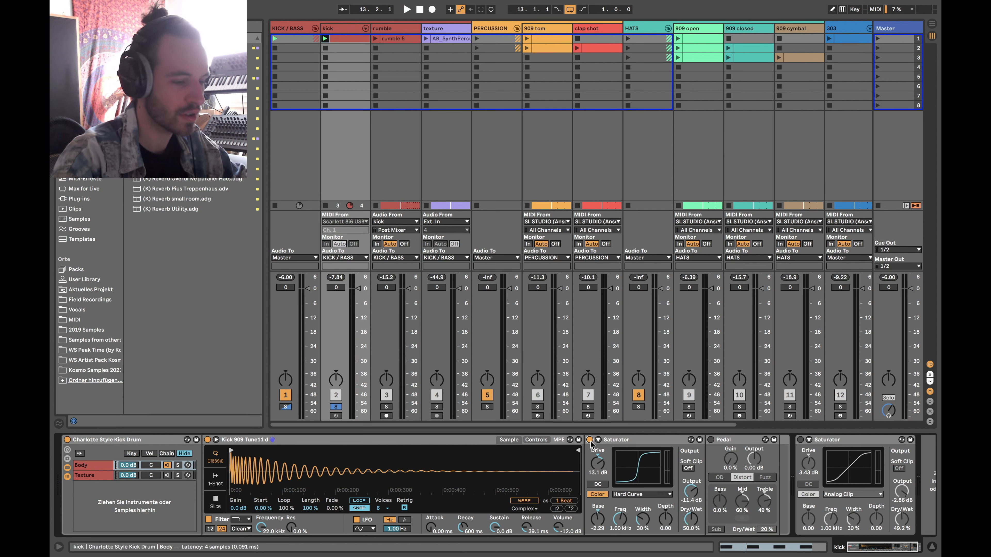
pyautogui.press('space')
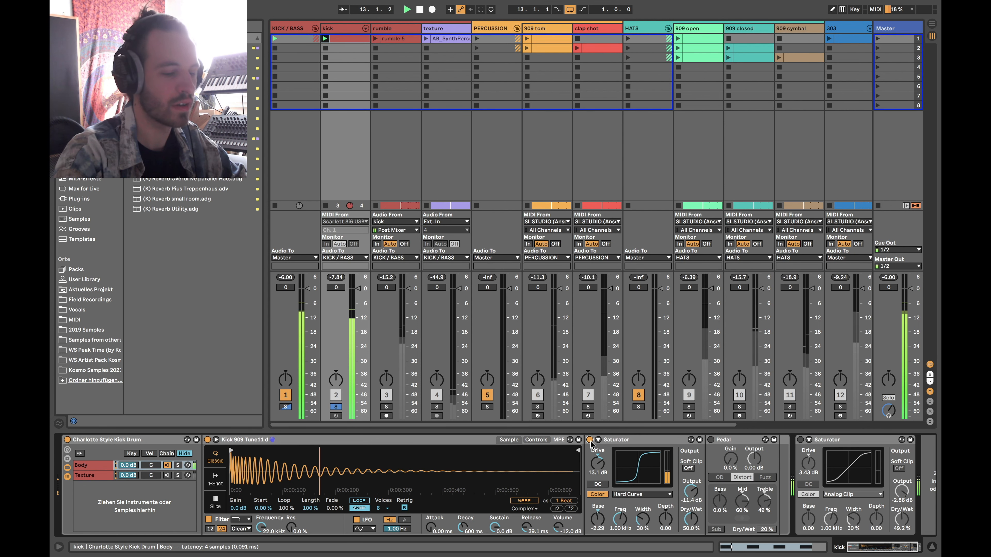
pyautogui.press('space')
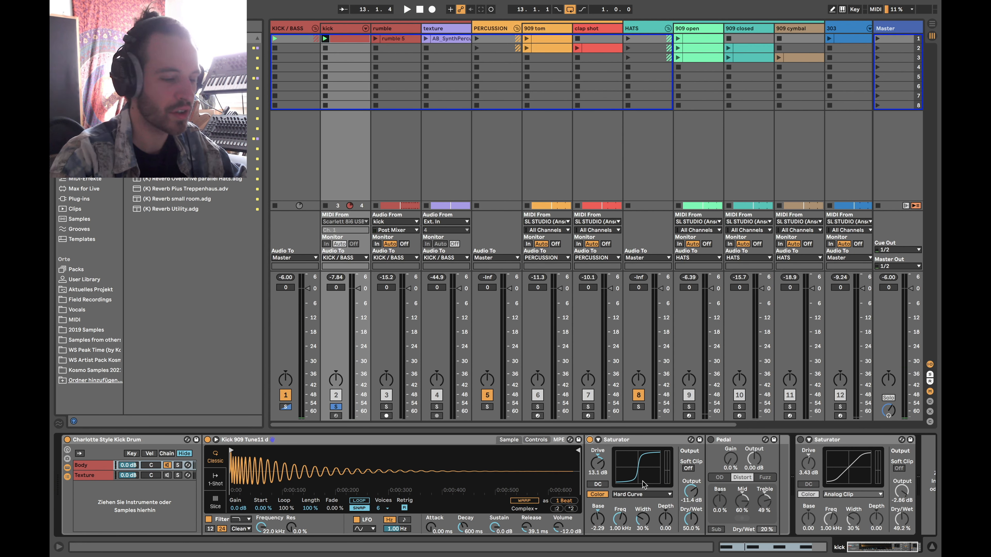
# Audition the first Saturator with the Analog Clip curve and return it to Hard Curve.
pyautogui.click(627, 497)
pyautogui.click(636, 505)
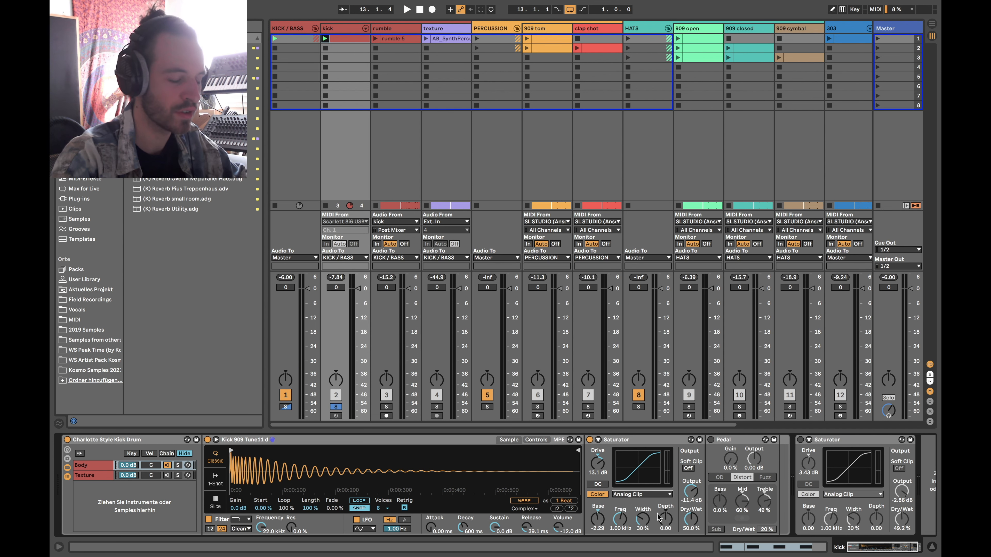
pyautogui.press('space')
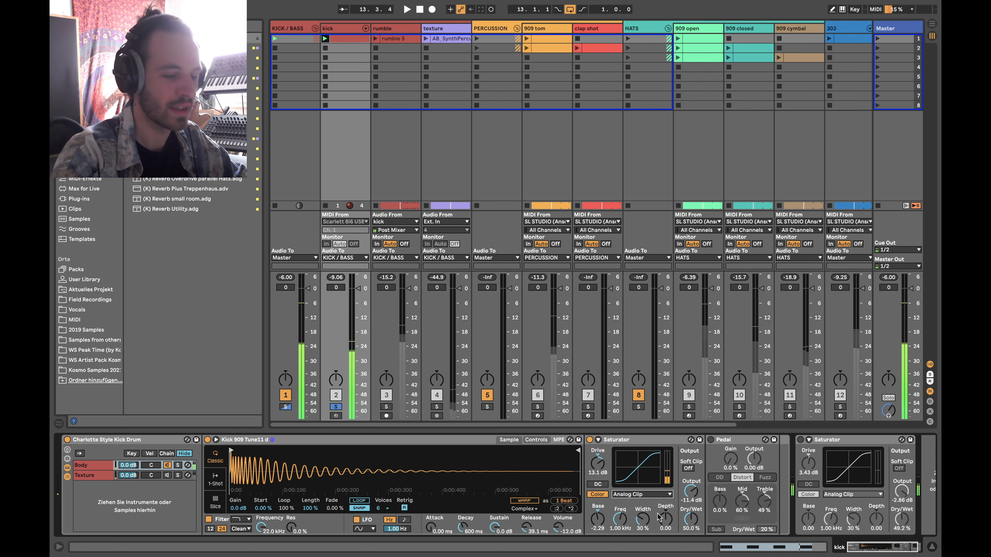
pyautogui.click(632, 494)
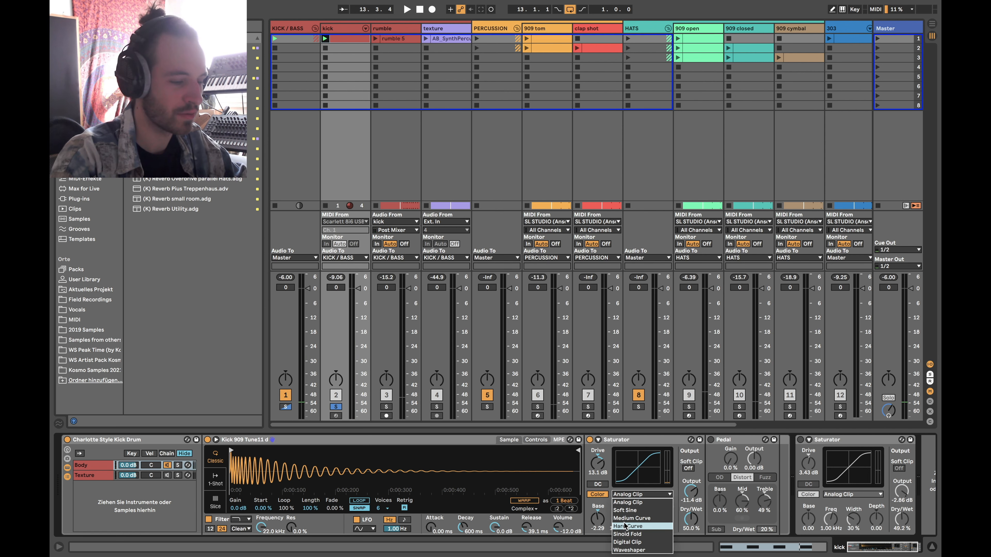
pyautogui.click(630, 525)
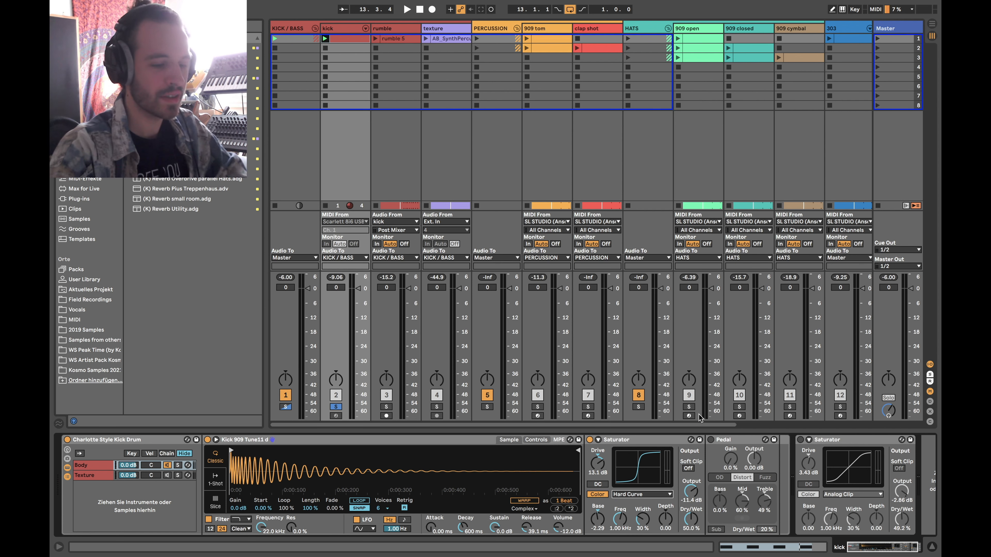
# Re-enable the Pedal in the Body chain and audition its distortion on the kick.
pyautogui.click(710, 441)
pyautogui.press('space')
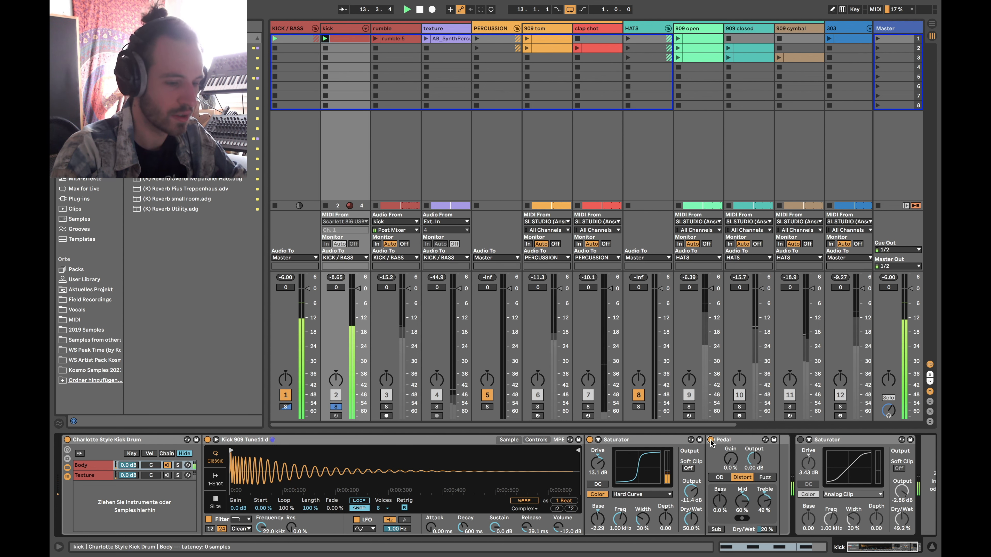
pyautogui.press('space')
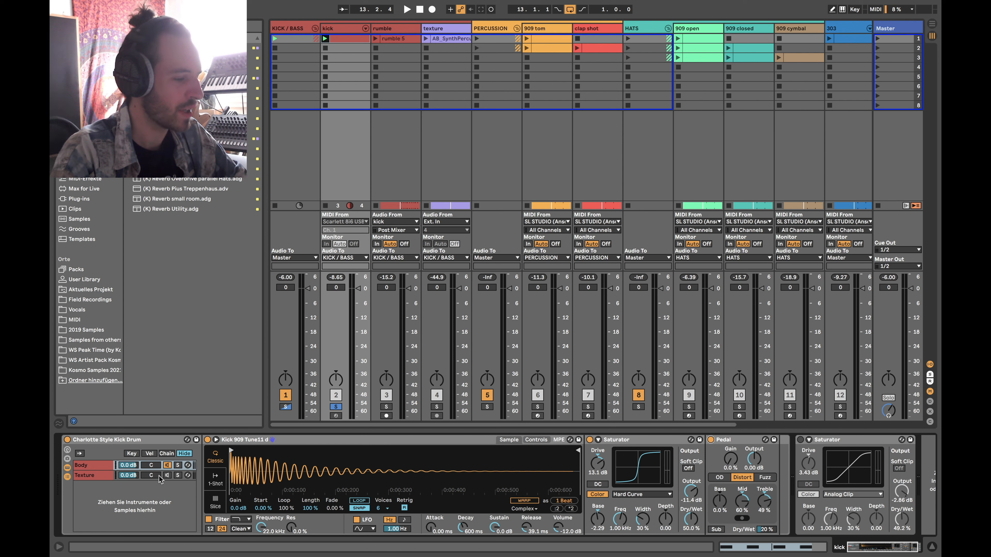
# Activate the rack's Texture chain in place of the Body chain and show its devices.
pyautogui.click(95, 478)
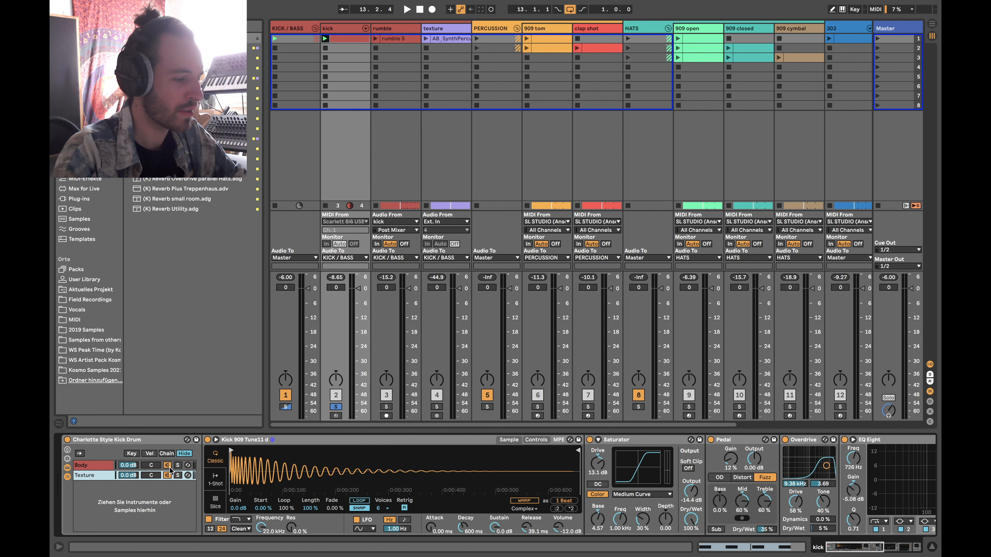
pyautogui.click(169, 466)
pyautogui.click(87, 477)
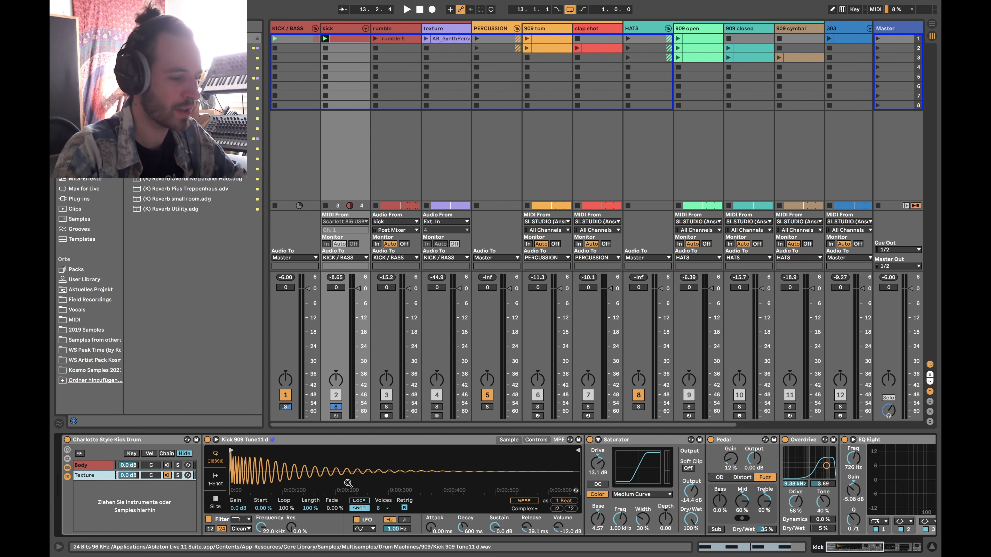
# Review the Texture chain's devices through to the Compressor, and audition it alone and combined with Body.
pyautogui.hscroll(3, 375, 468)
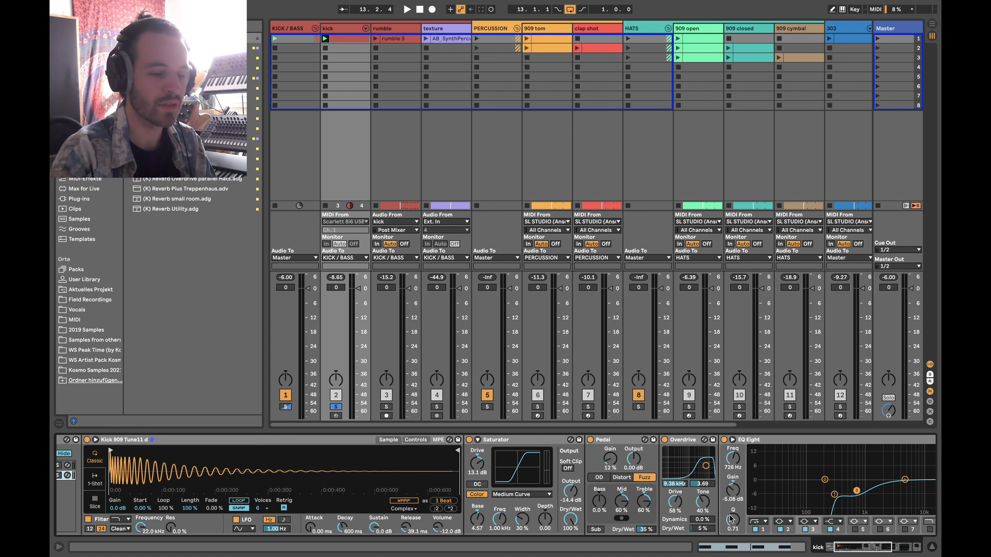
pyautogui.hscroll(10, 731, 520)
pyautogui.hscroll(2, 755, 512)
pyautogui.click(643, 528)
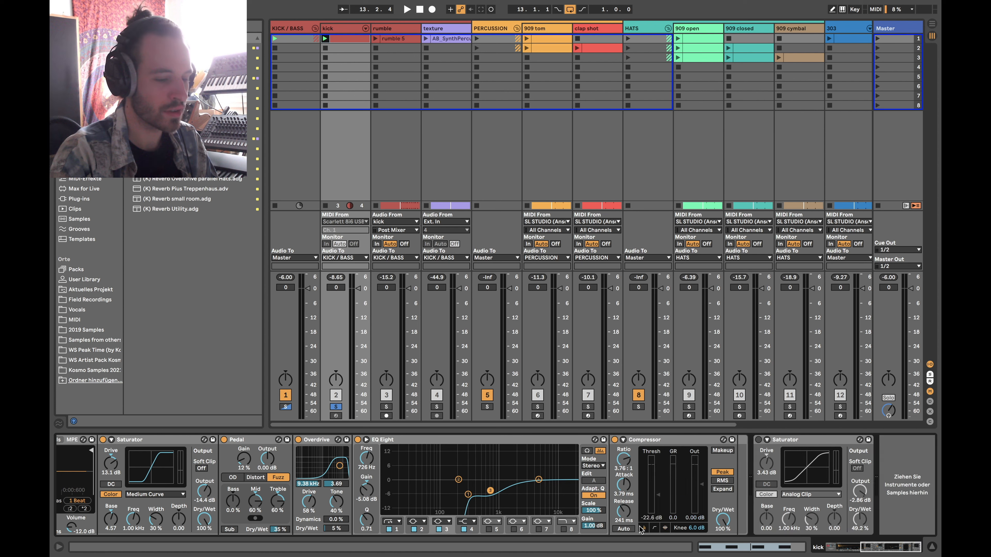
pyautogui.hscroll(-12, 529, 514)
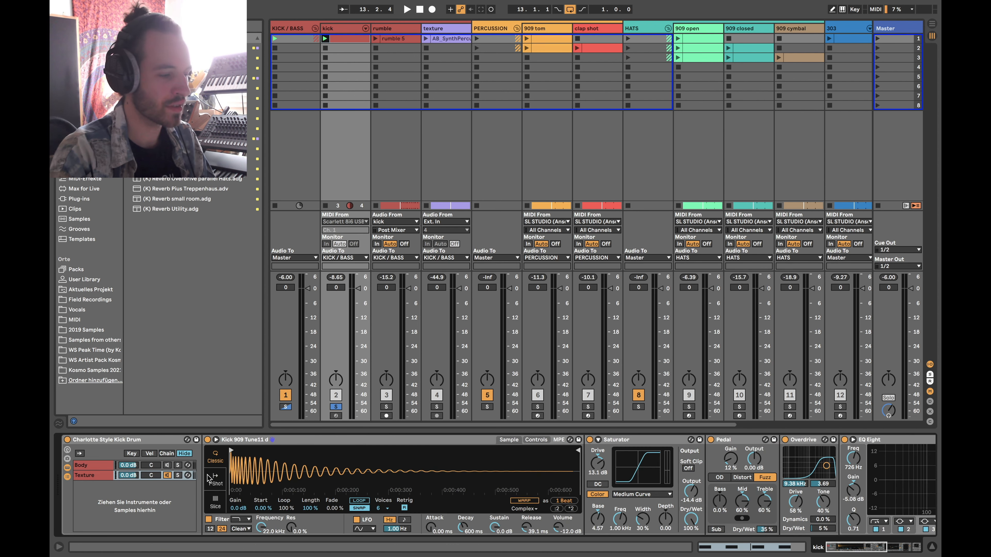
pyautogui.press('space')
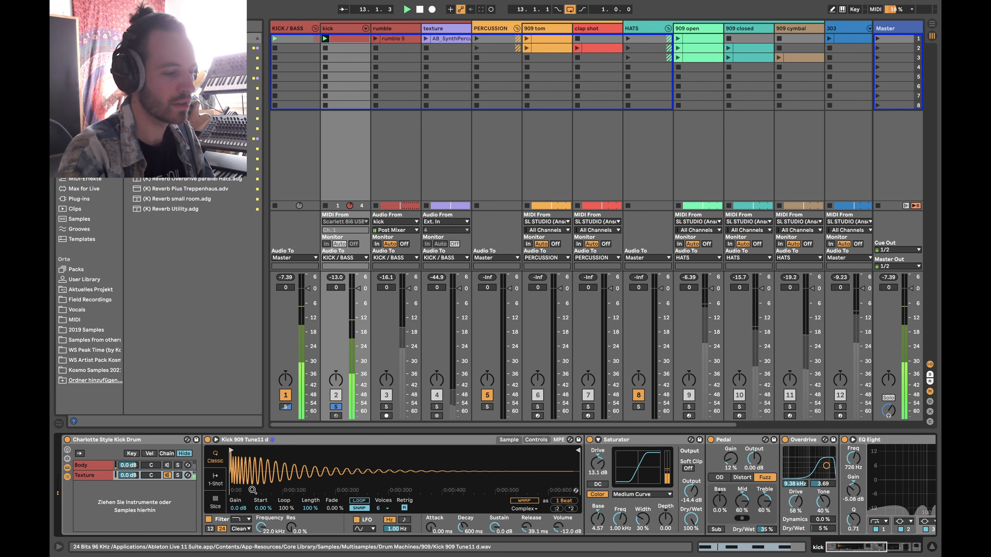
pyautogui.click(167, 467)
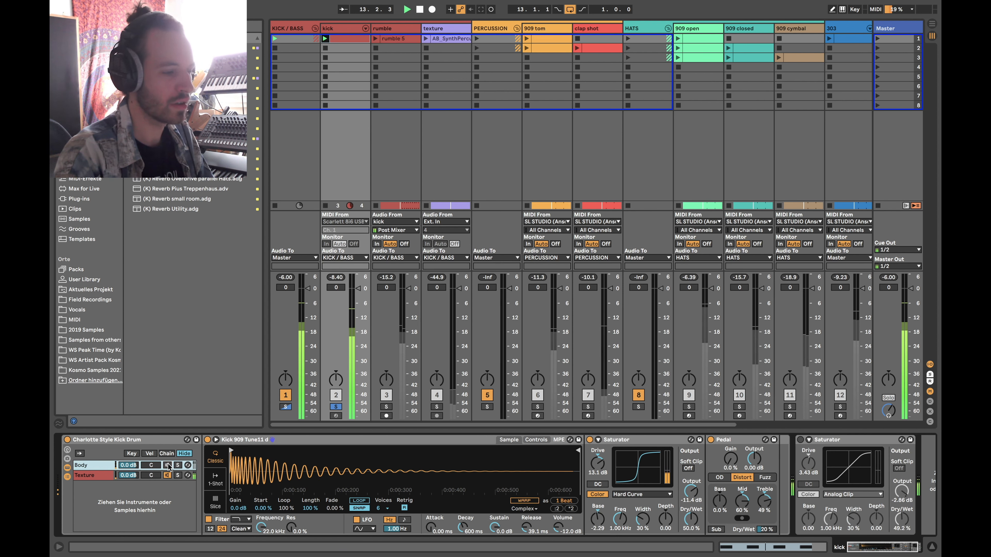
pyautogui.press('space')
# Recheck the Texture chain's effects from Saturator to Compressor and reactivate the Body chain.
pyautogui.hscroll(2, 551, 514)
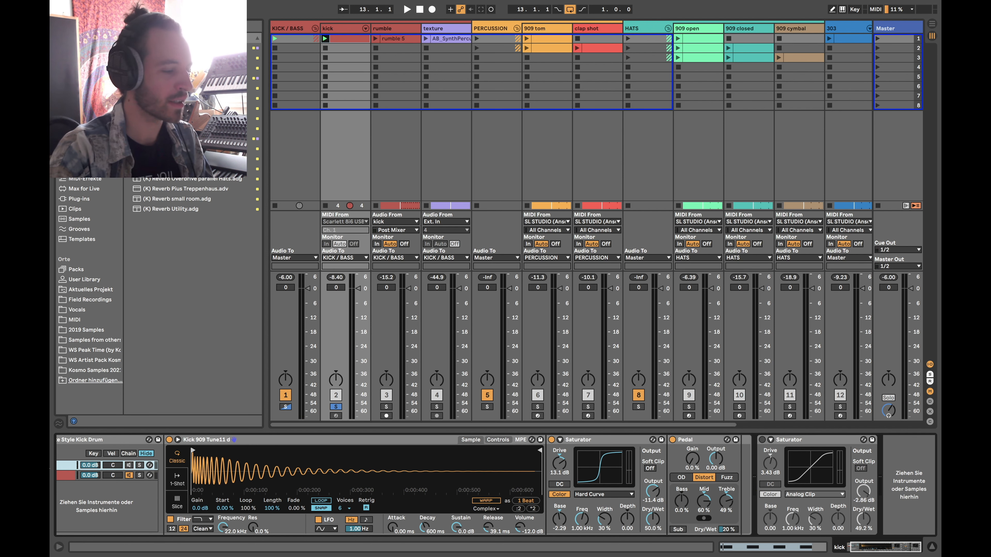
pyautogui.hscroll(10, 579, 492)
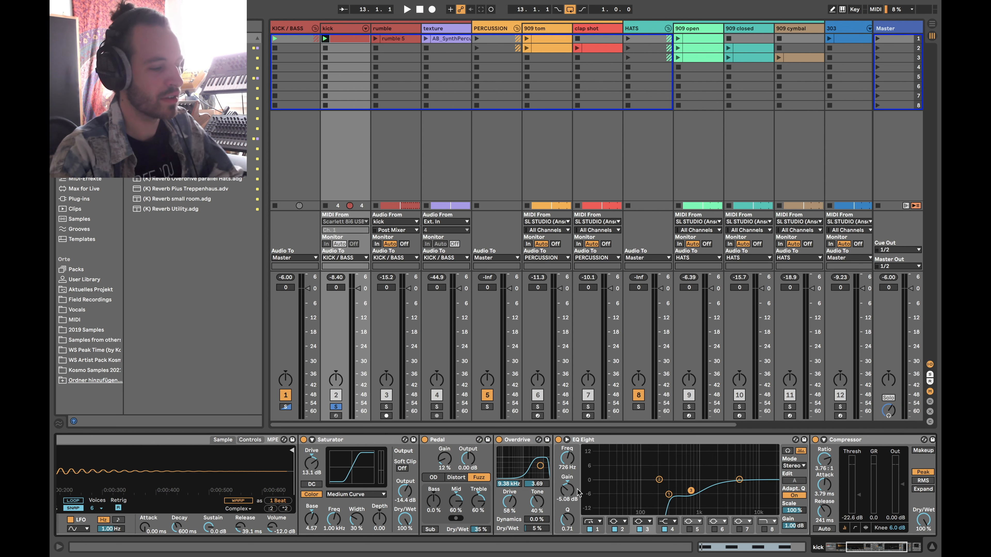
pyautogui.hscroll(4, 542, 473)
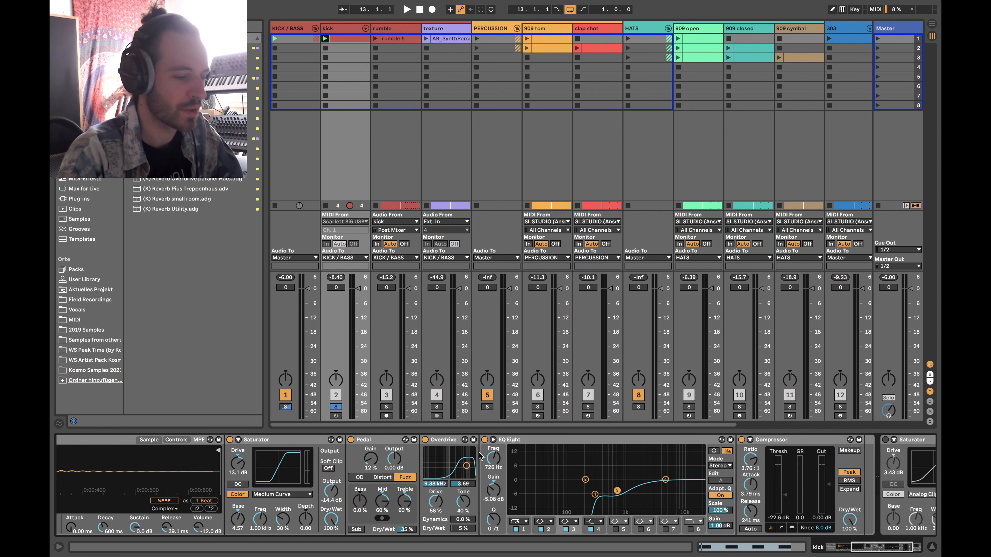
pyautogui.hscroll(6, 557, 453)
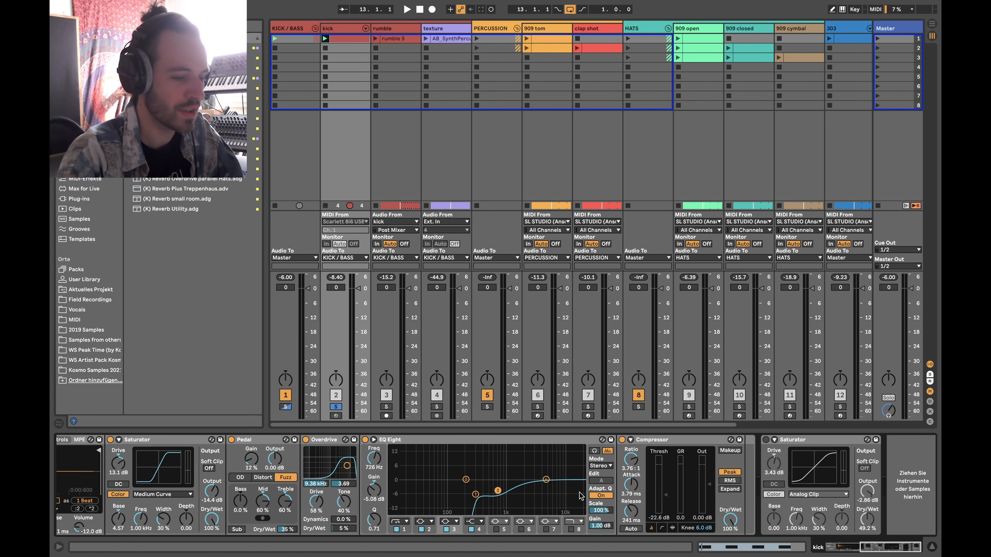
pyautogui.hscroll(-20, 387, 504)
pyautogui.click(166, 466)
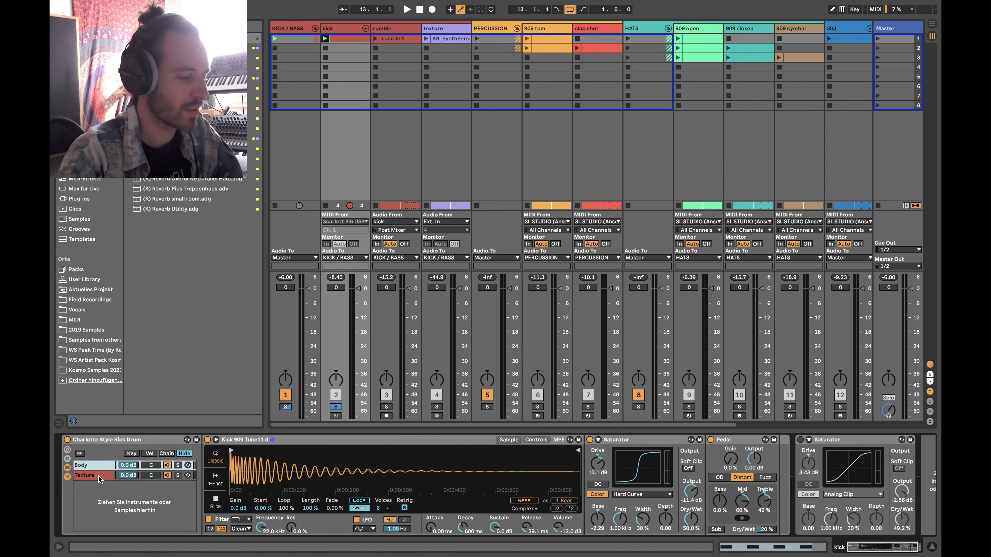
# Collapse the Body chain's devices, enable the Saturator after the kick rack and audition the full kick through it.
pyautogui.doubleClick(95, 465)
pyautogui.click(212, 440)
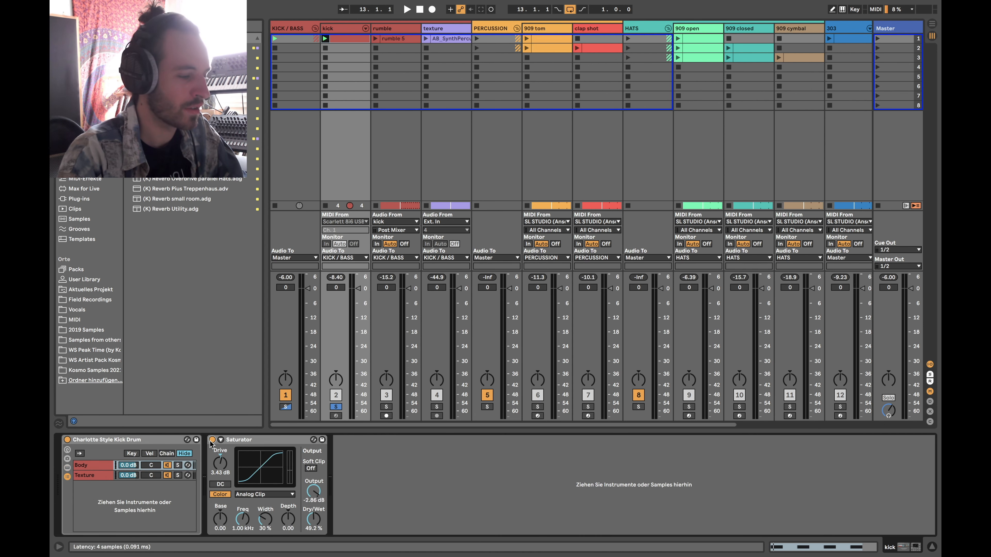
pyautogui.click(88, 467)
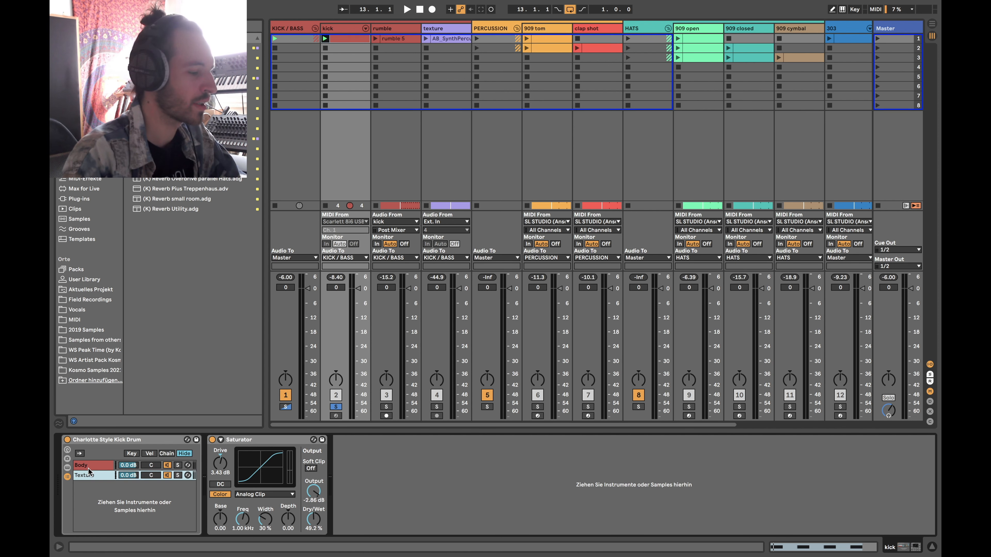
pyautogui.click(249, 440)
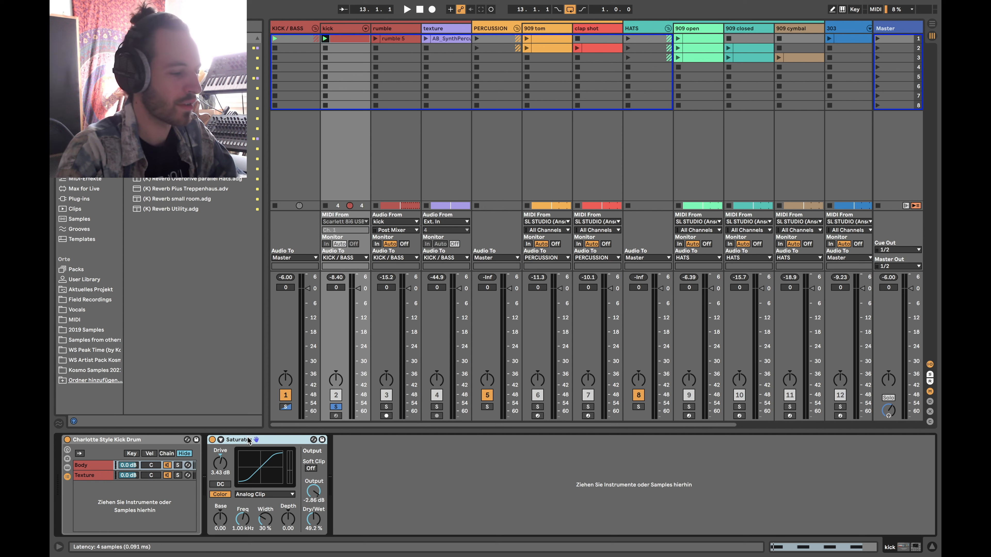
pyautogui.press('space')
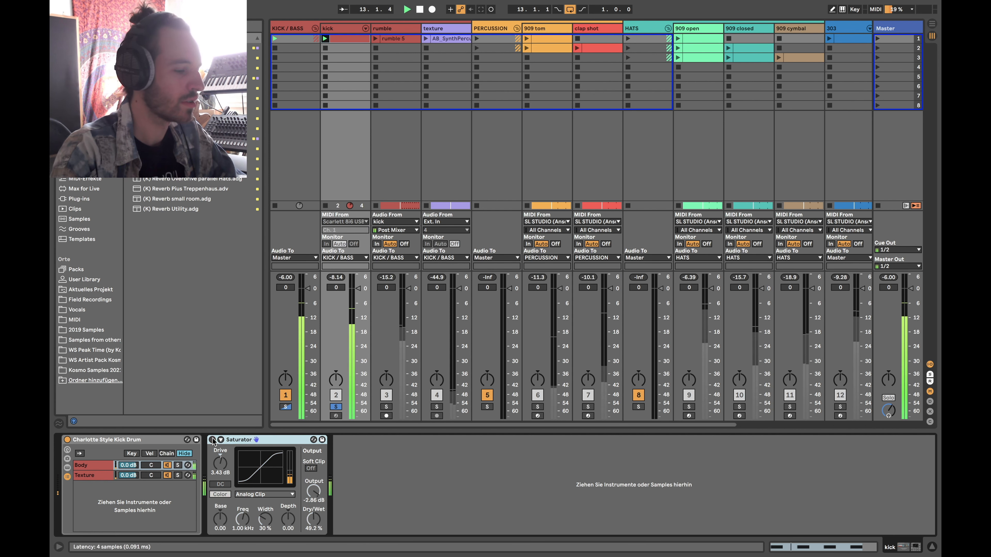
pyautogui.press('space')
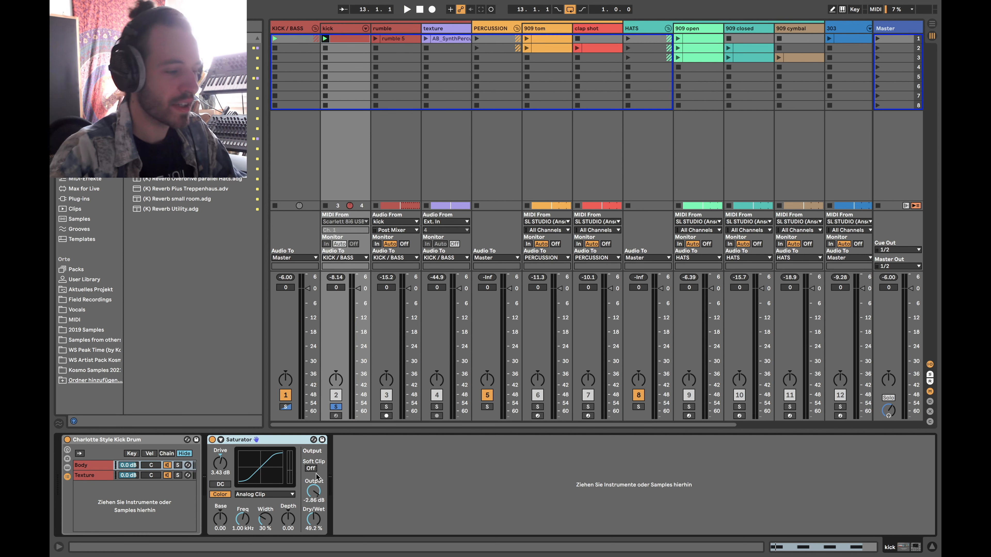
# Solo the rumble track, audition its rumble 5 clip and open the clip's waveform.
pyautogui.click(387, 406)
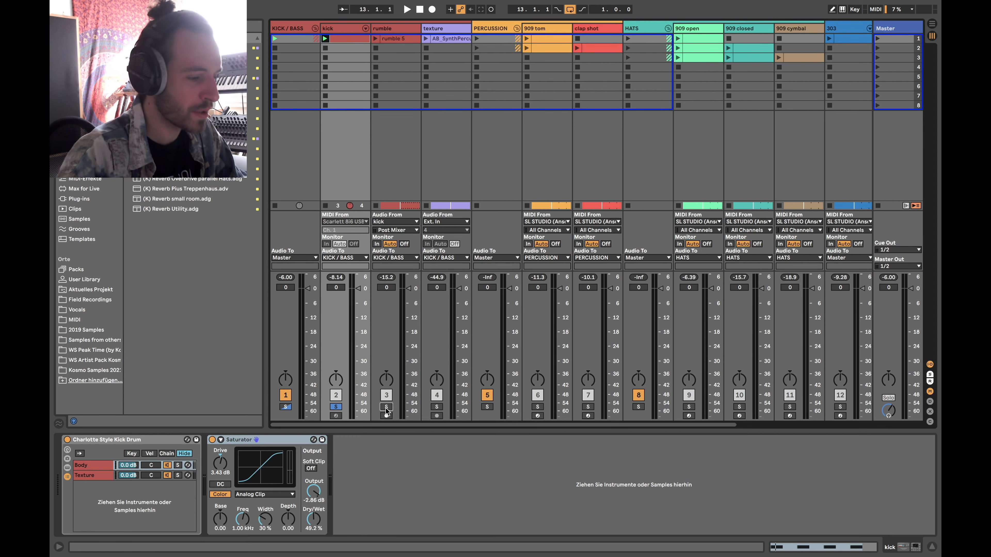
pyautogui.click(379, 40)
pyautogui.click(377, 39)
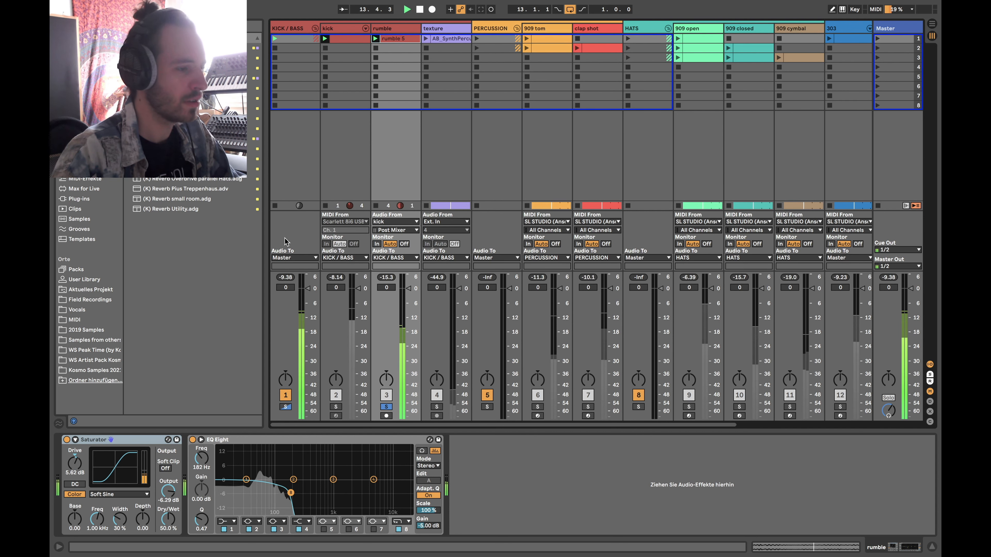
pyautogui.press('space')
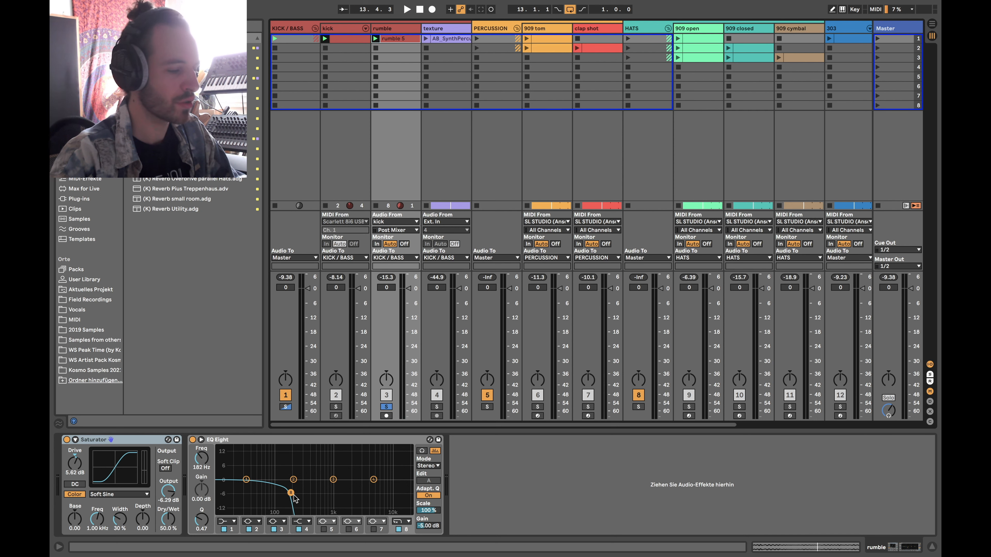
pyautogui.click(396, 38)
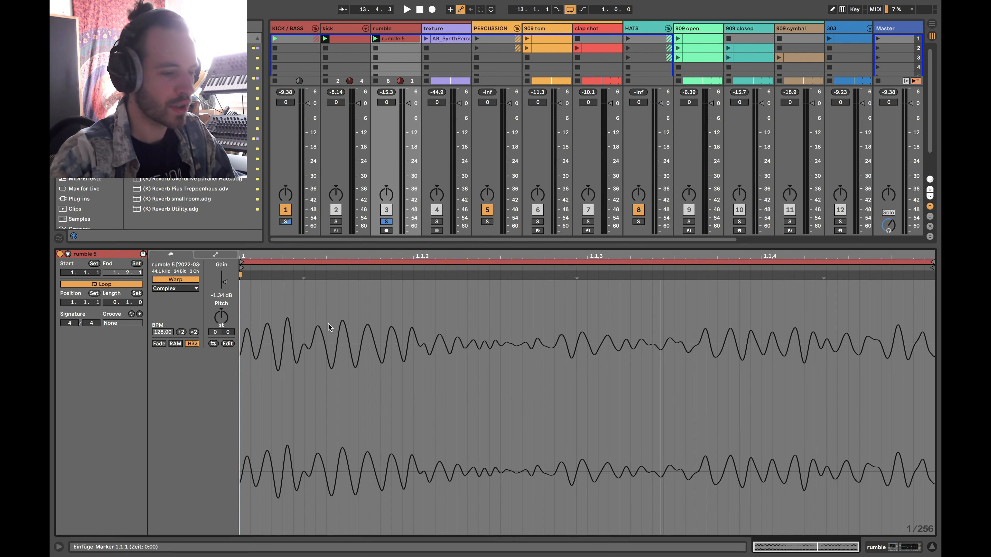
# Solo the texture track, audition its AB_SynthPercussion clip and check the clip's waveform.
pyautogui.click(433, 138)
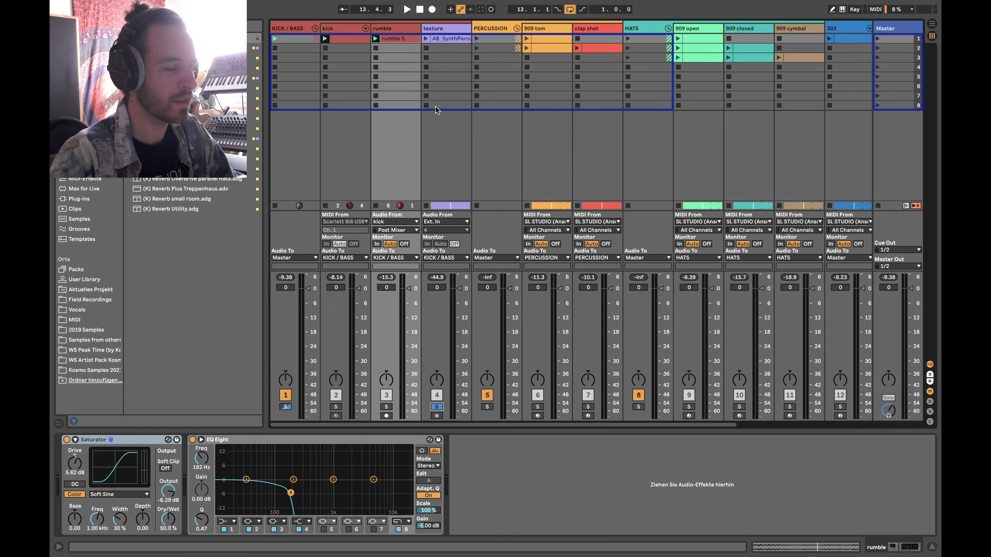
pyautogui.click(426, 38)
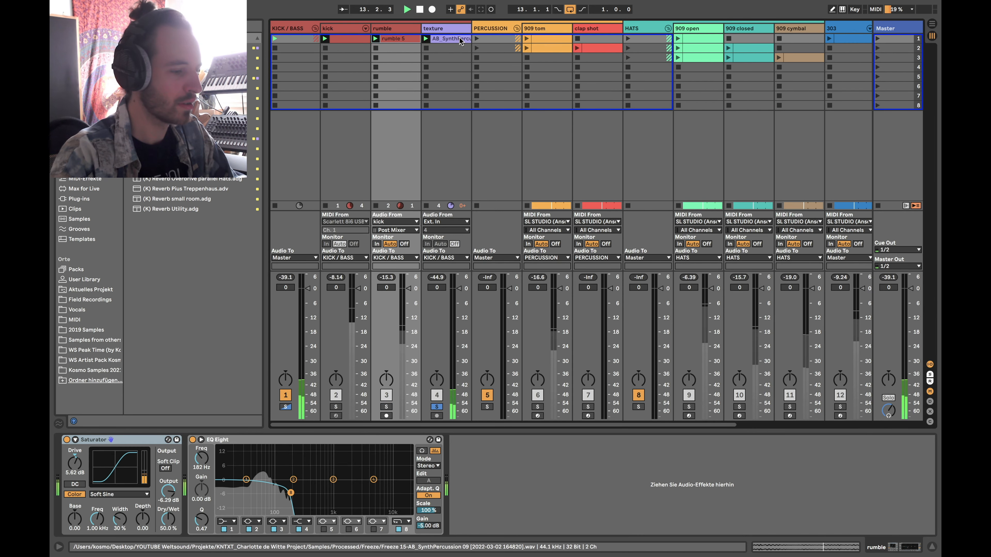
pyautogui.doubleClick(453, 38)
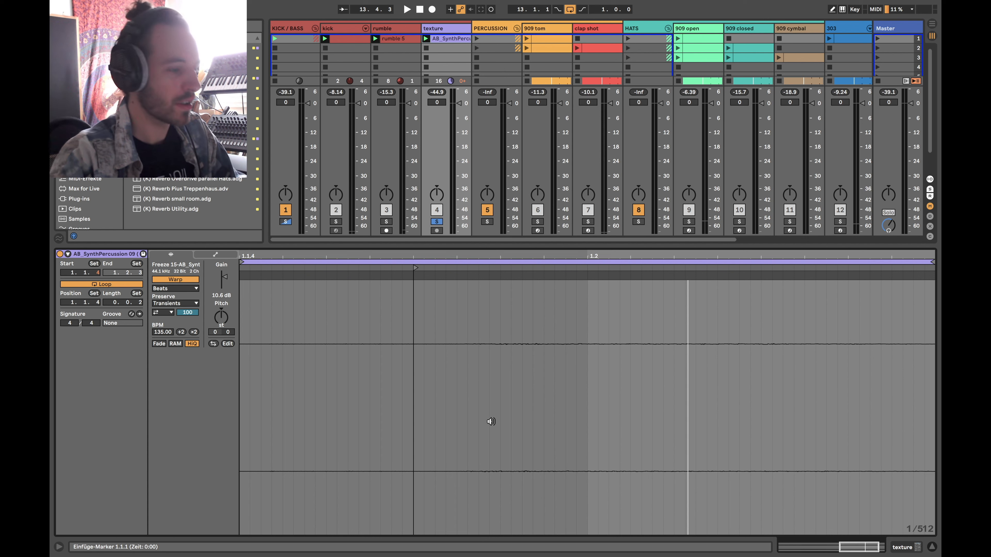
pyautogui.hotkey('shift', 'Tab')
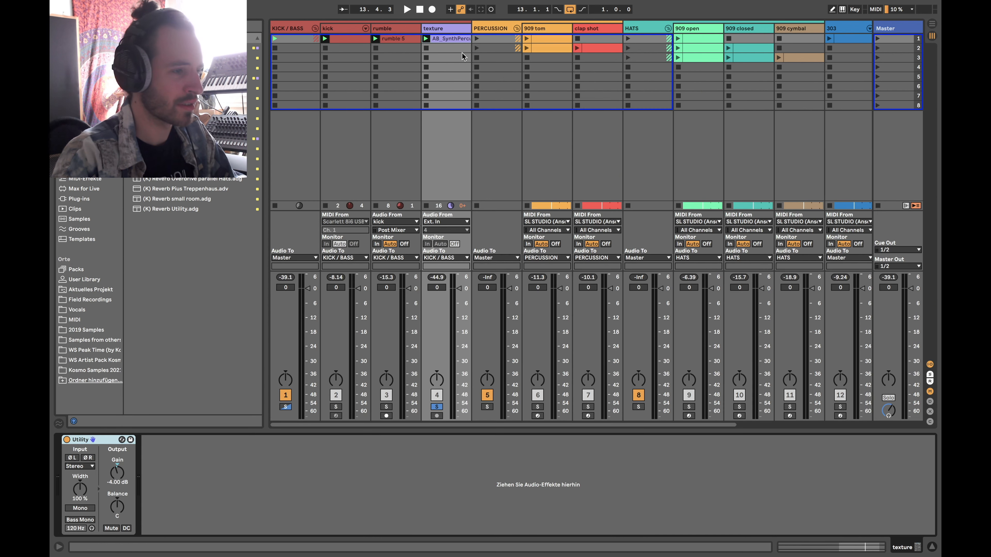
# Reopen the texture clip's sample view to examine its short loop, and take the texture track out of solo.
pyautogui.click(450, 39)
pyautogui.hotkey('shift', 'Tab')
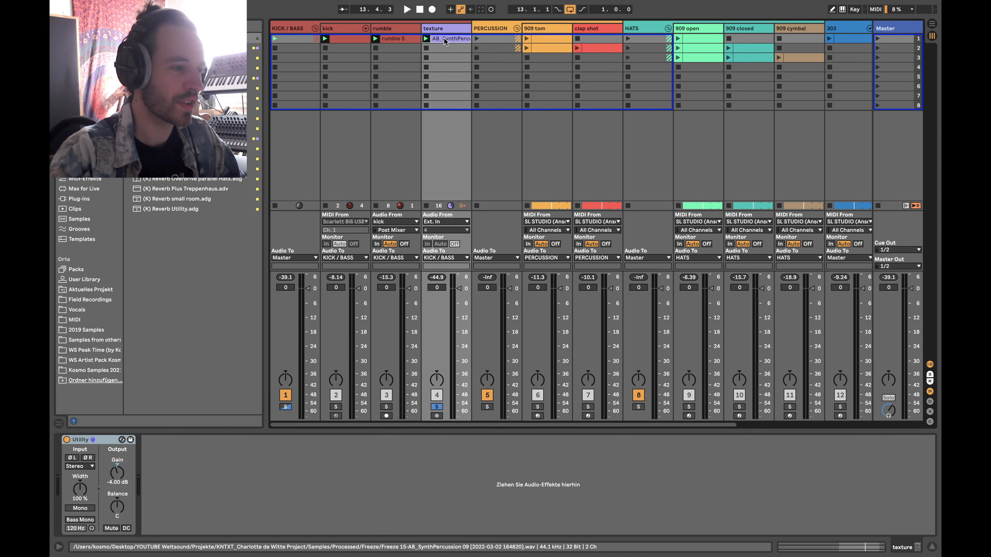
pyautogui.doubleClick(444, 41)
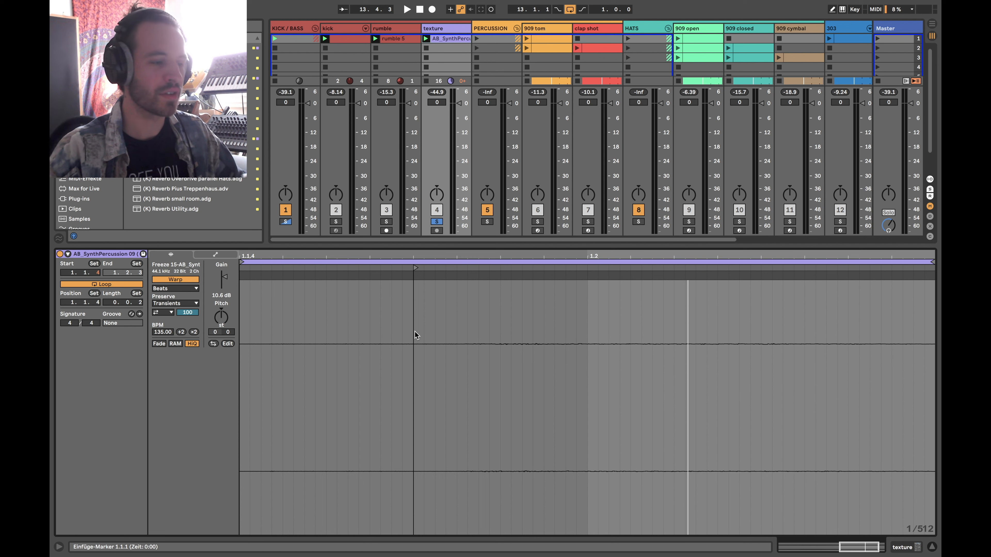
pyautogui.click(437, 221)
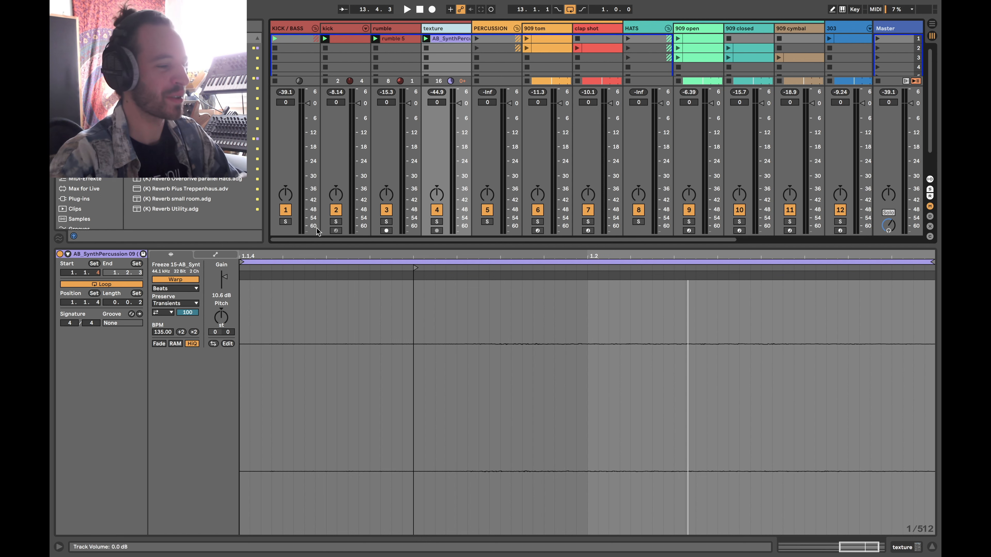
# Show the devices of the KICK / BASS group and the texture track, and stop the group's clips.
pyautogui.doubleClick(298, 31)
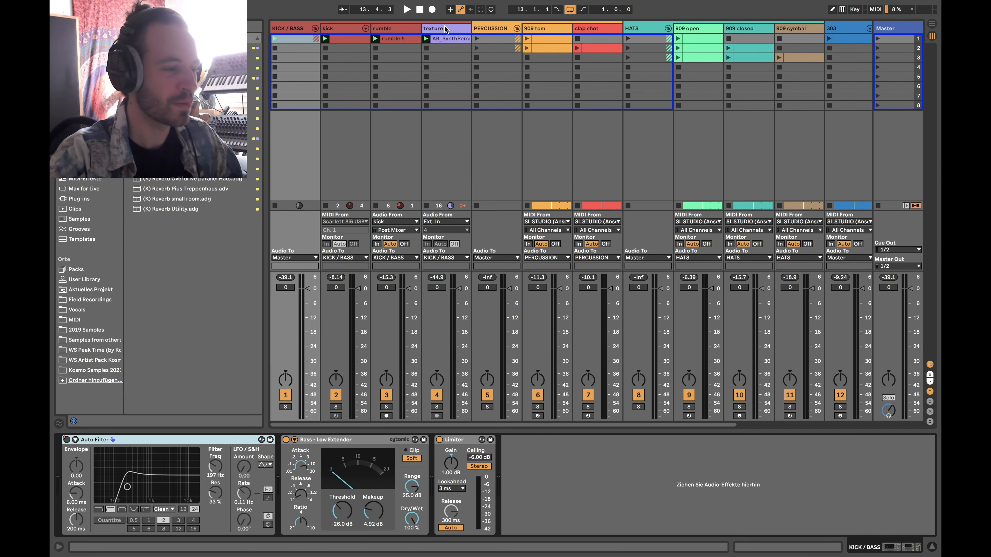
pyautogui.click(436, 28)
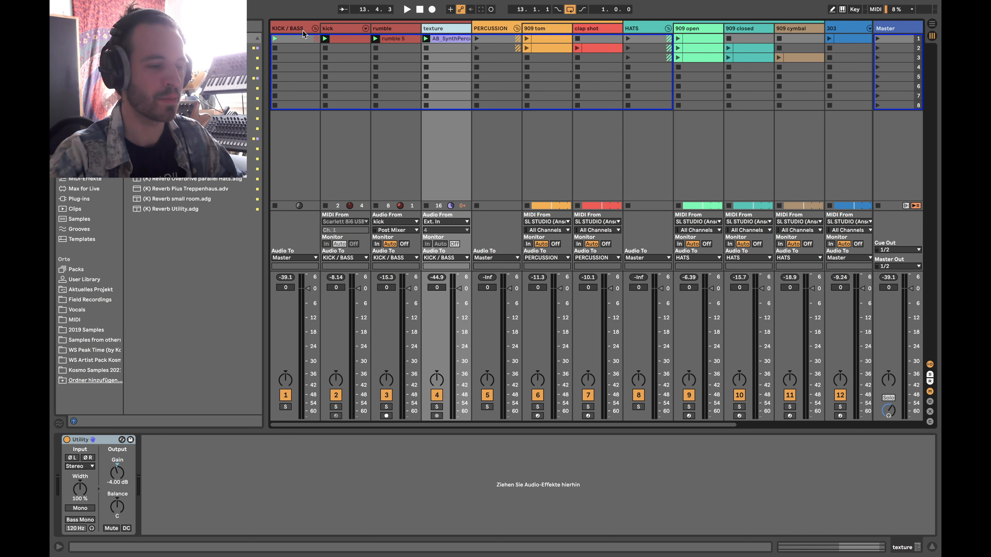
pyautogui.click(275, 48)
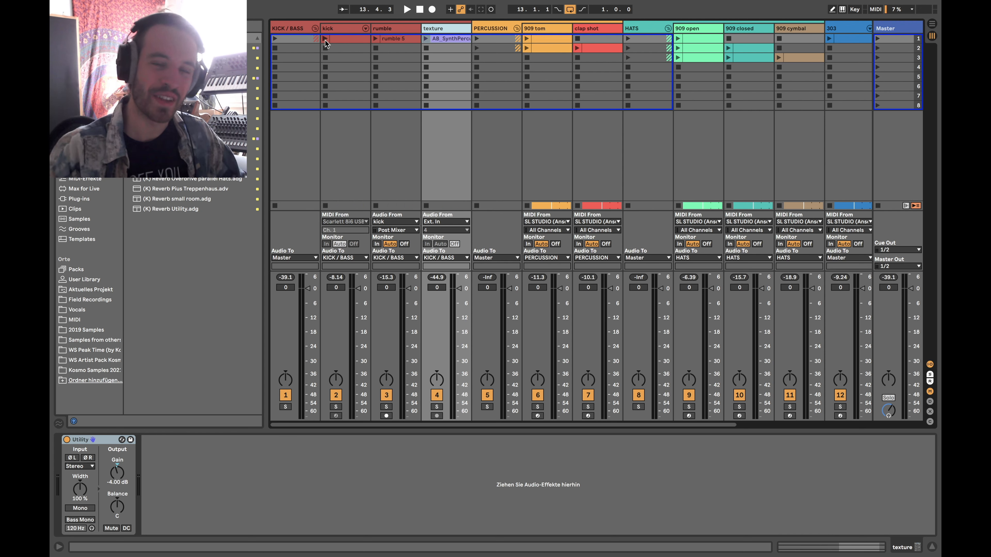
# Fold the KICK / BASS group and examine its Bass - Low Extender and Limiter.
pyautogui.click(315, 28)
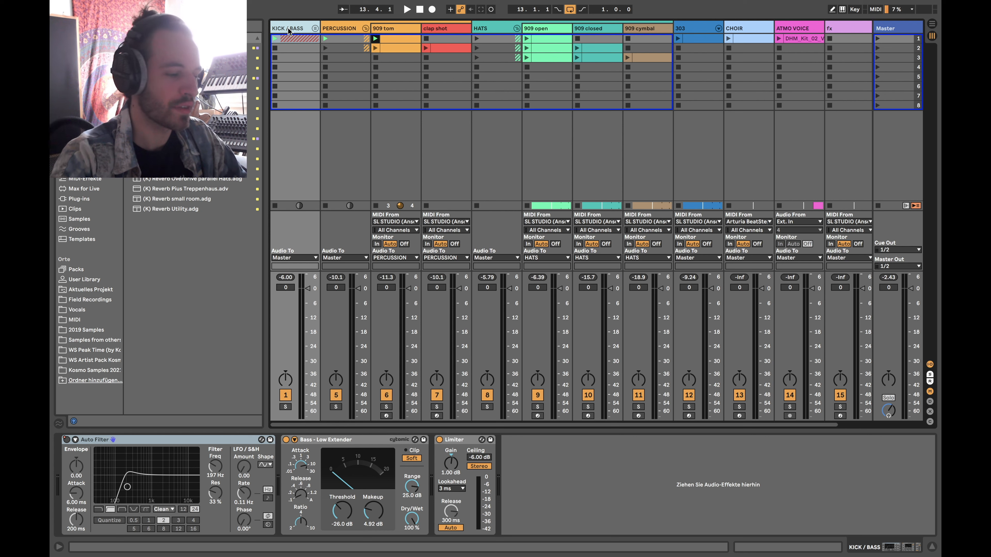
pyautogui.click(329, 441)
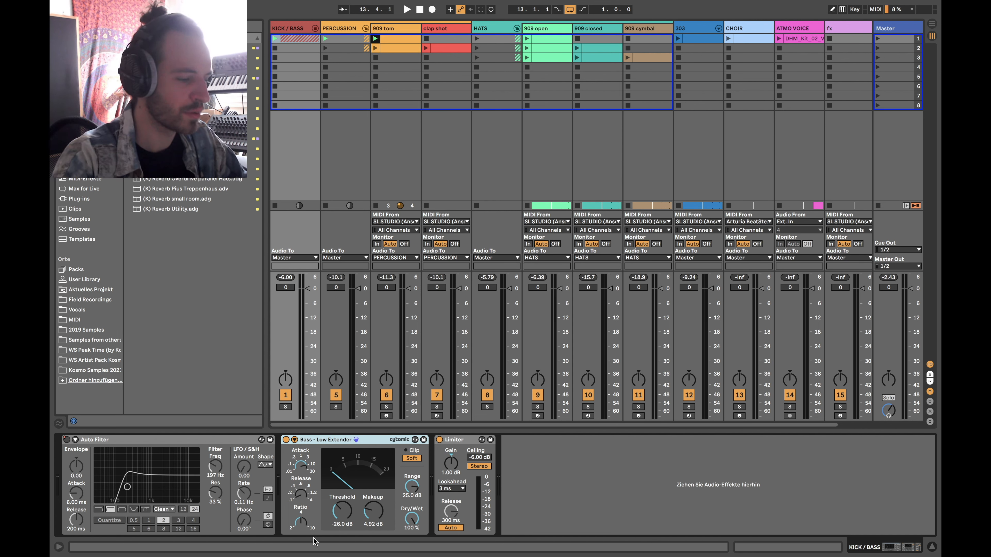
pyautogui.click(459, 443)
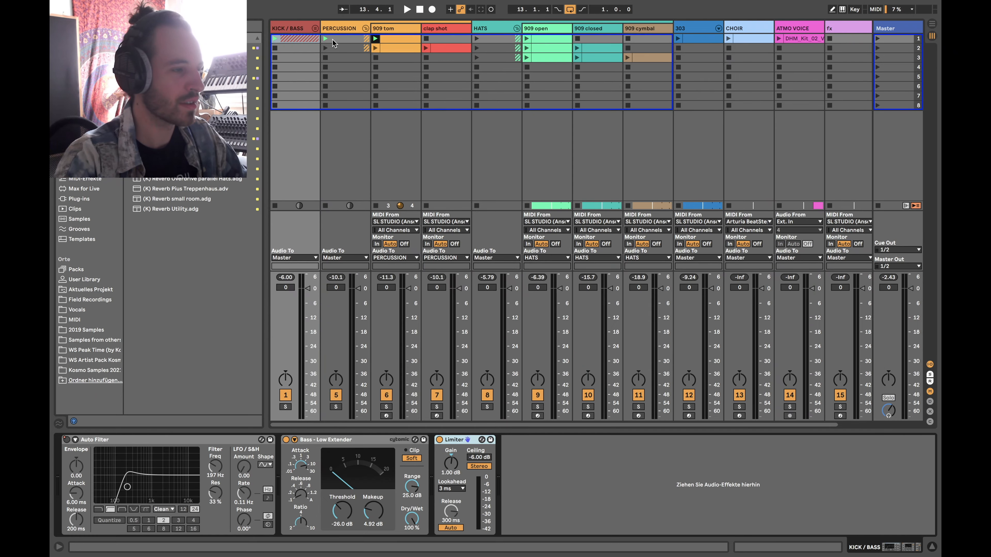
# Audition the 909 tom with the PERCUSSION and KICK / BASS groups soloed, and examine its sampler and Saturator.
pyautogui.click(341, 29)
pyautogui.click(395, 28)
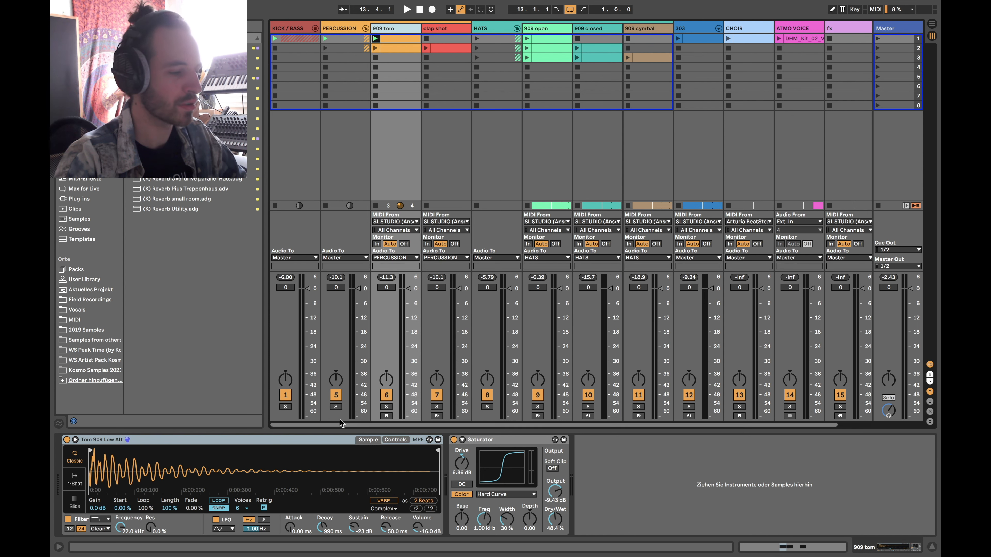
pyautogui.click(336, 407)
pyautogui.click(286, 406)
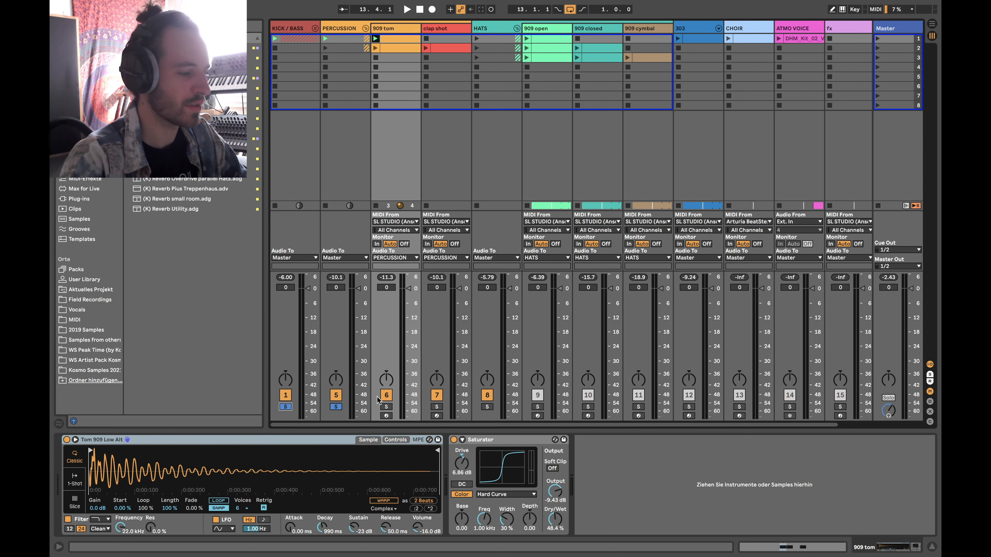
pyautogui.press('space')
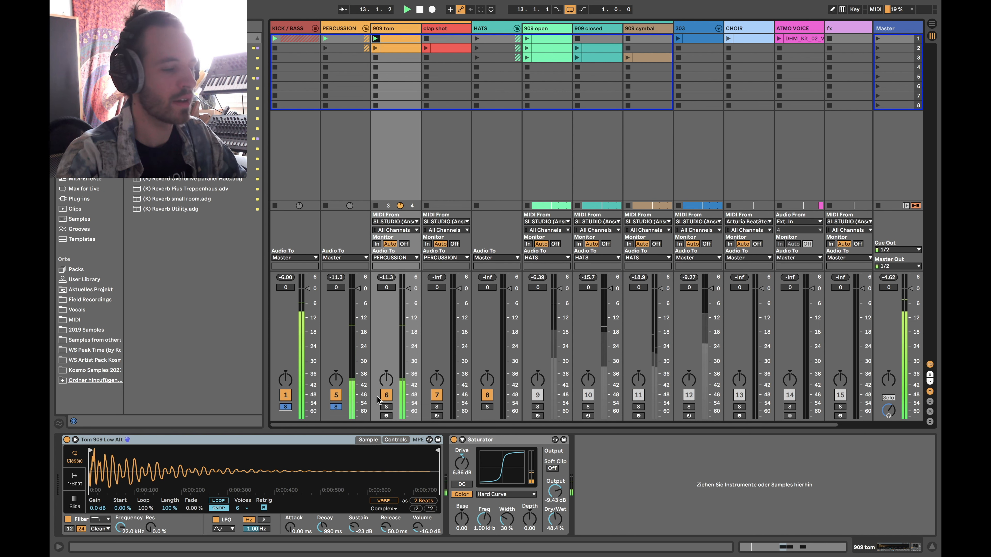
pyautogui.press('space')
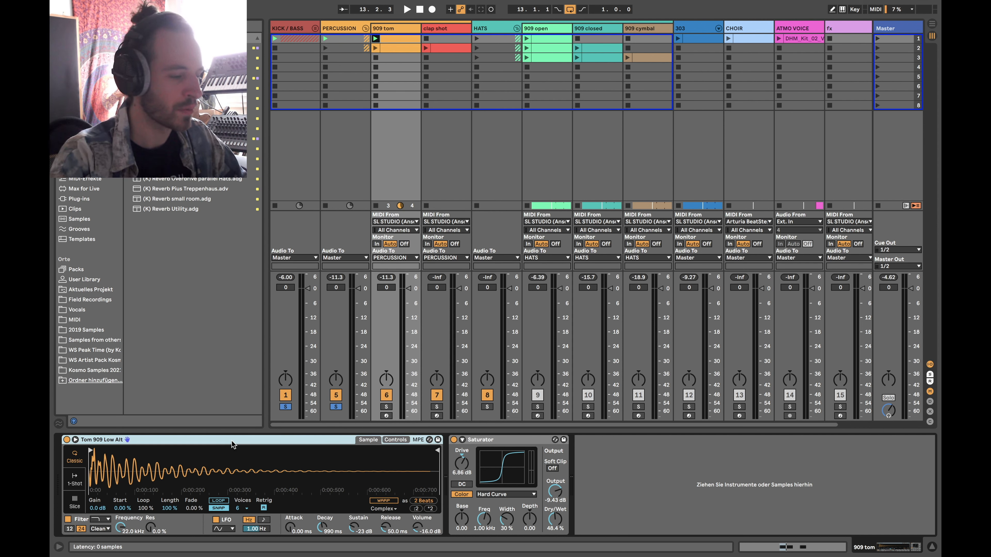
pyautogui.click(480, 509)
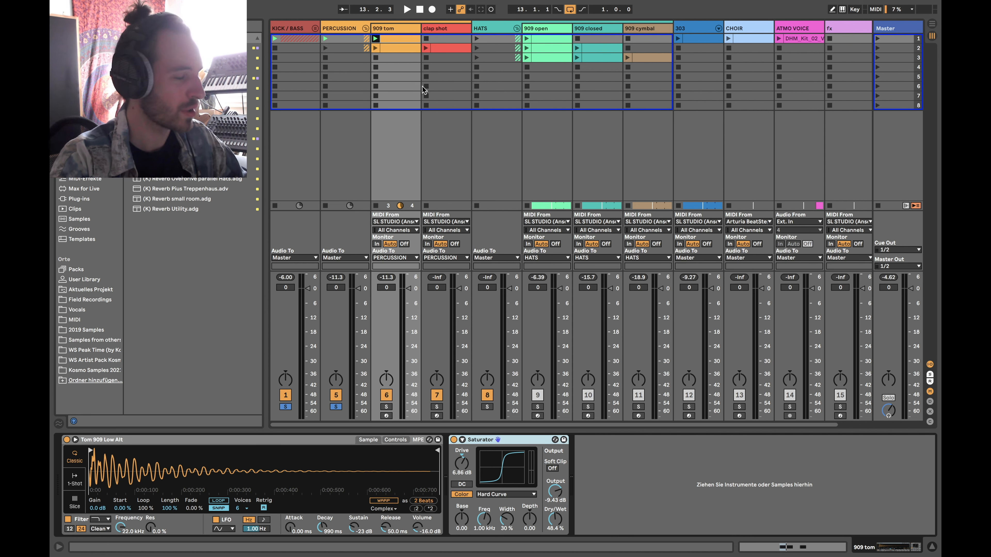
# Solo the clap shot track, audition its second-row clip, examine its Synthetic Drum Room reverb and release the solo.
pyautogui.click(436, 407)
pyautogui.click(426, 48)
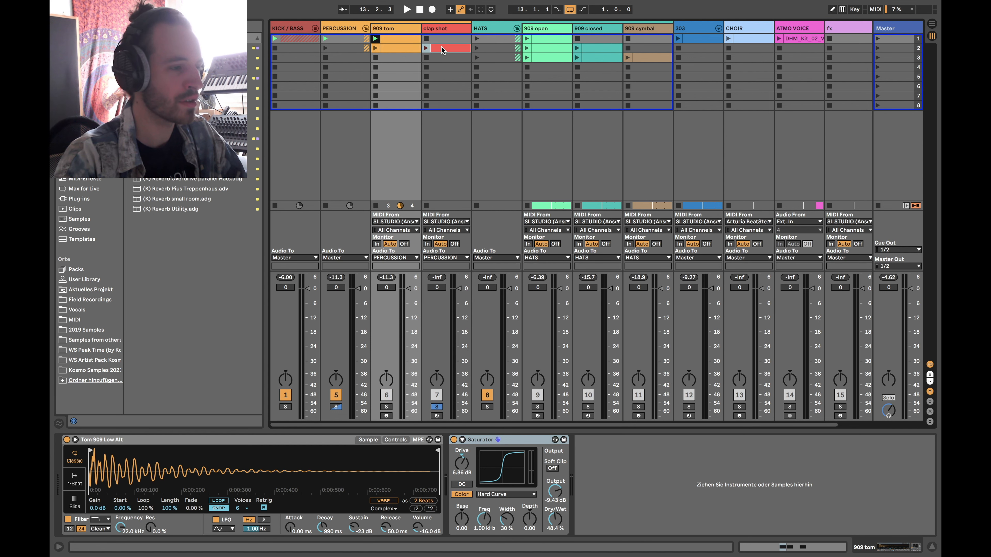
pyautogui.doubleClick(445, 49)
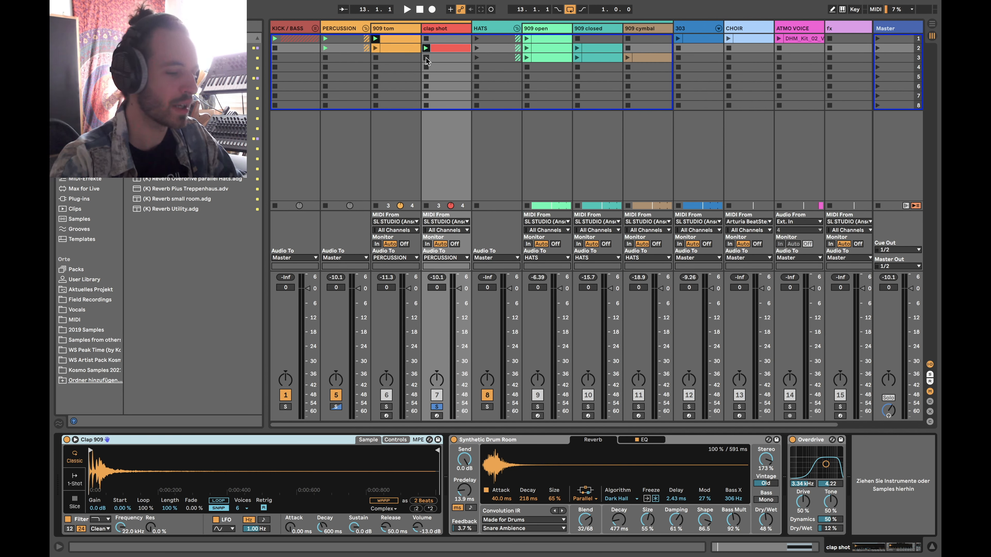
pyautogui.click(493, 440)
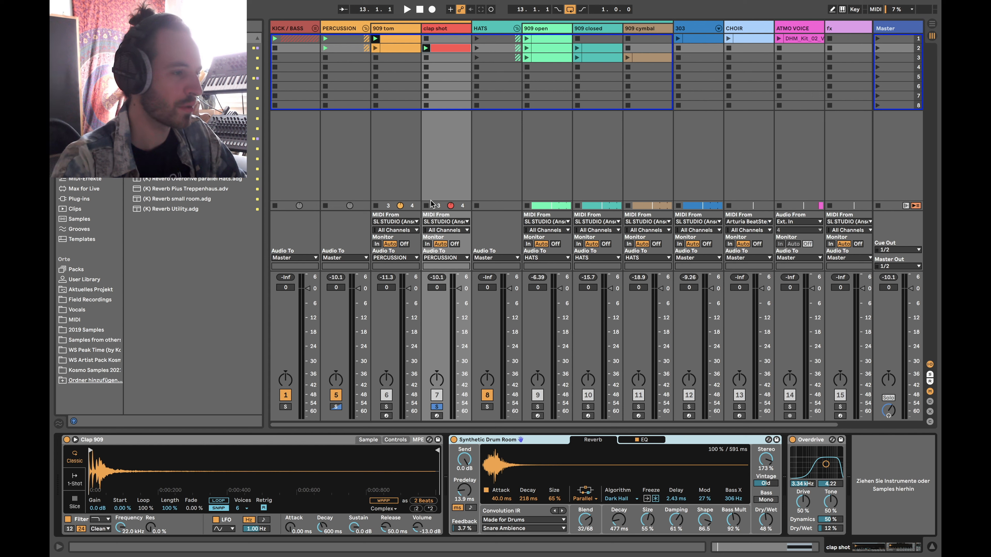
pyautogui.click(435, 406)
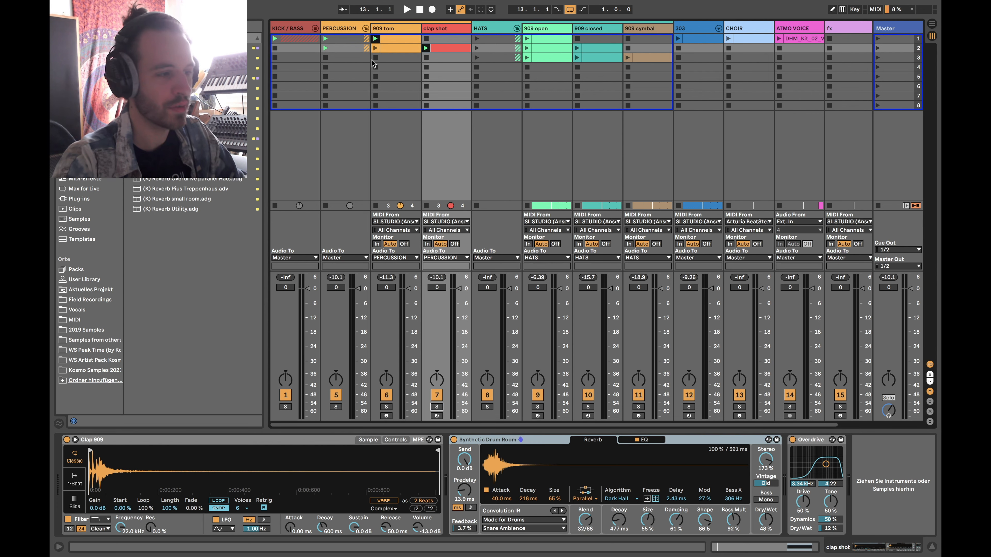
# Fold the PERCUSSION group and review the devices of the 909 open, 909 closed and 909 cymbal tracks.
pyautogui.click(365, 28)
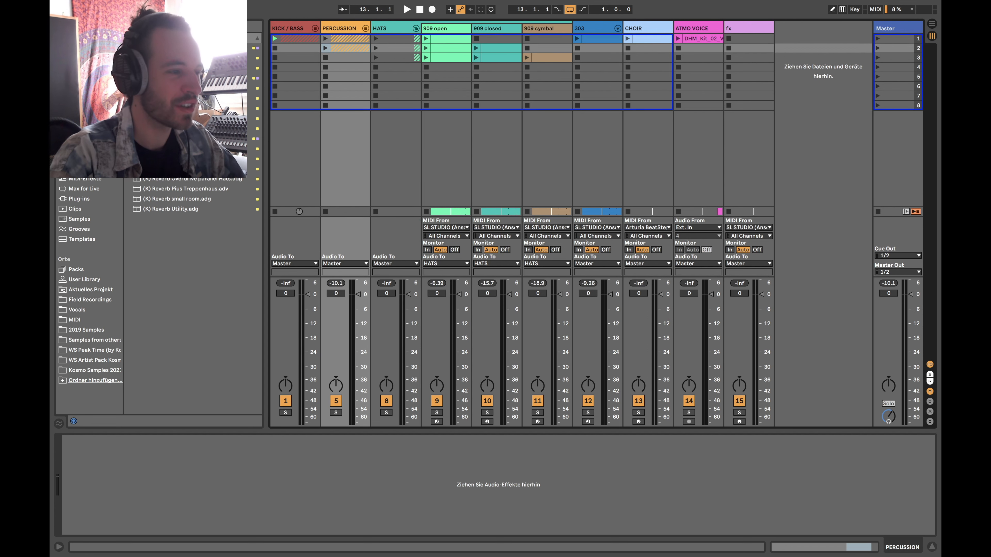
pyautogui.click(447, 29)
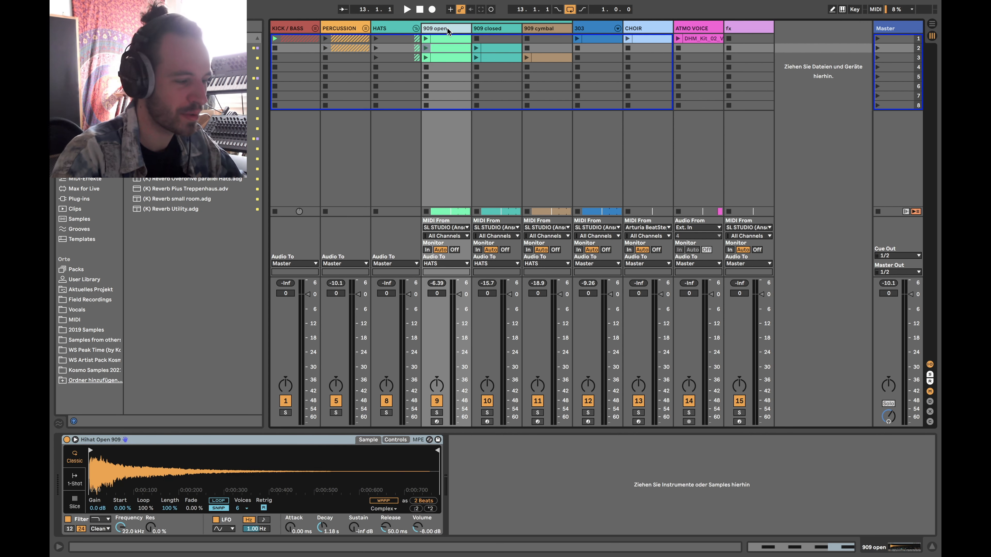
pyautogui.press('Right')
pyautogui.press('Right')
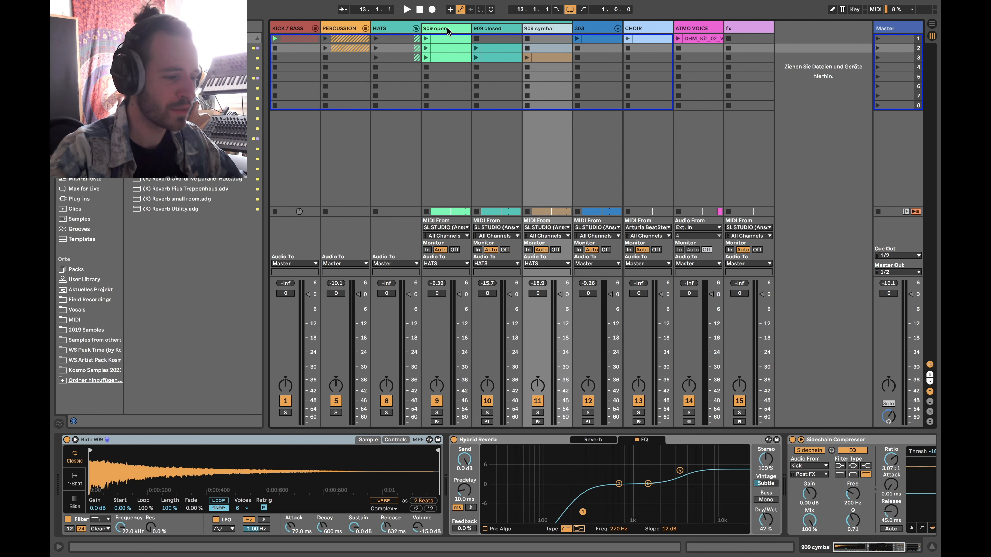
pyautogui.hscroll(5, 476, 499)
pyautogui.hscroll(-5, 476, 499)
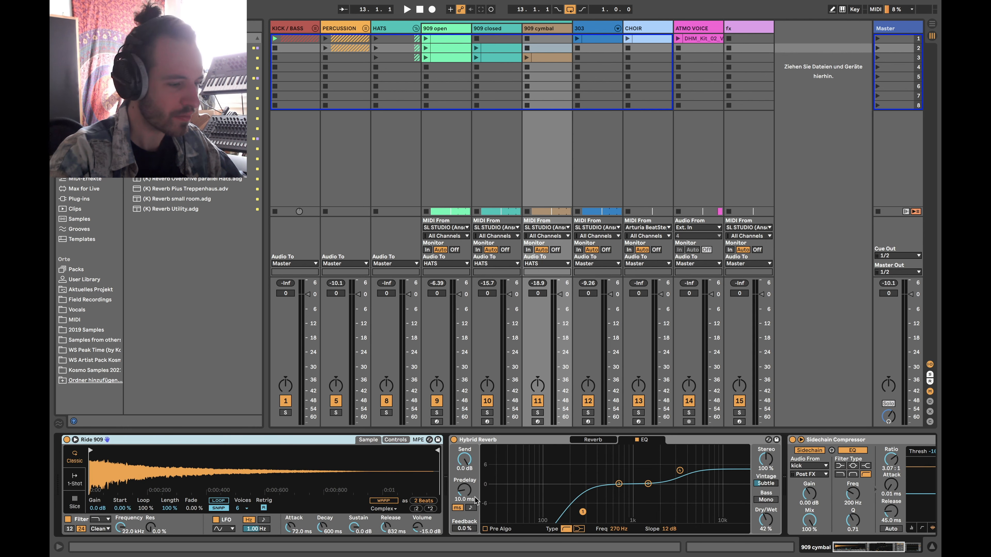
# Compare the devices of the 909 open, 909 closed and 909 cymbal tracks, and examine the cymbal's Hybrid Reverb settings.
pyautogui.click(435, 28)
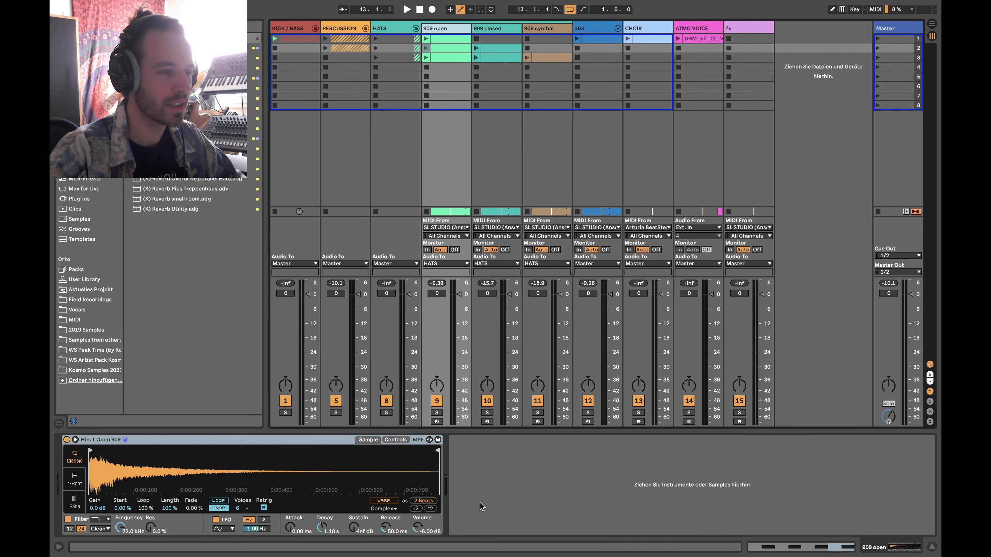
pyautogui.click(493, 30)
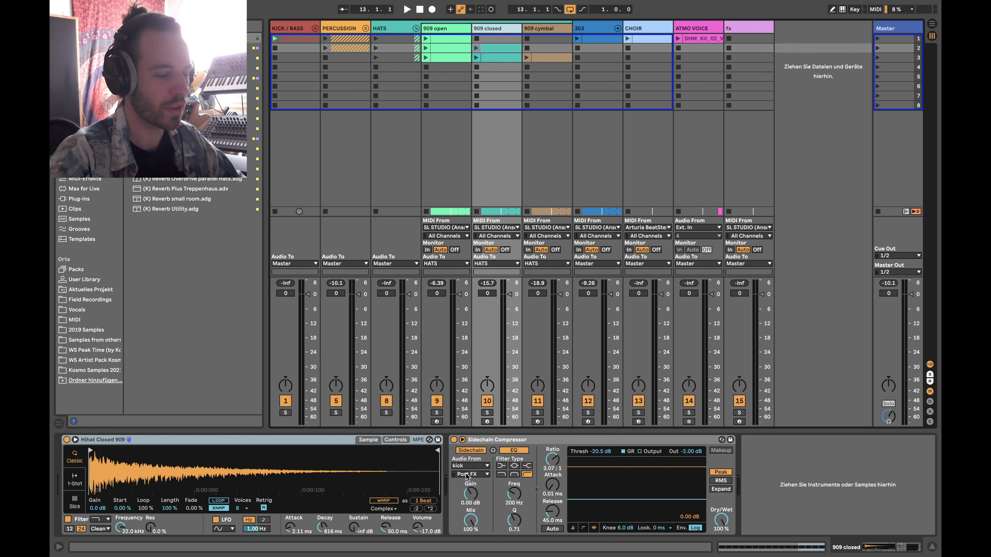
pyautogui.click(548, 29)
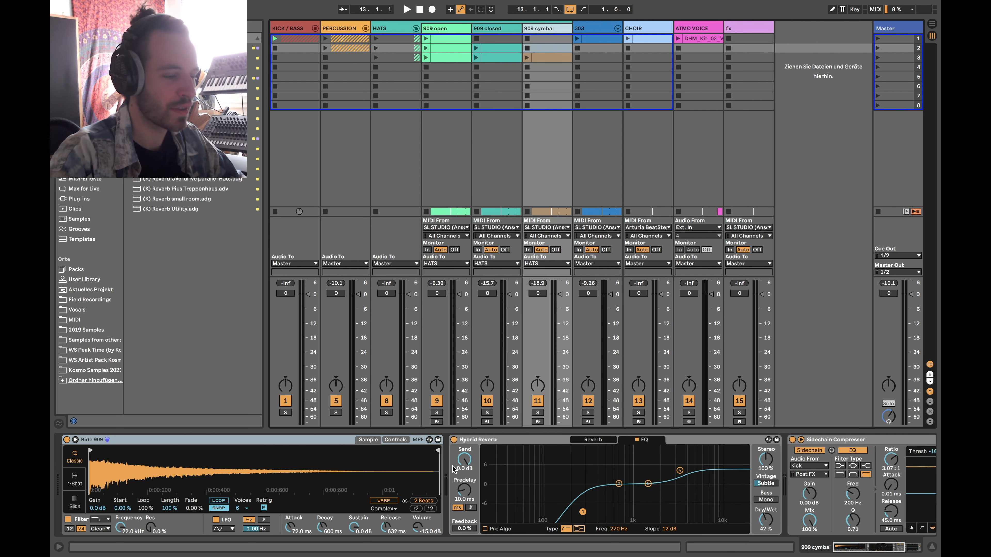
pyautogui.click(597, 441)
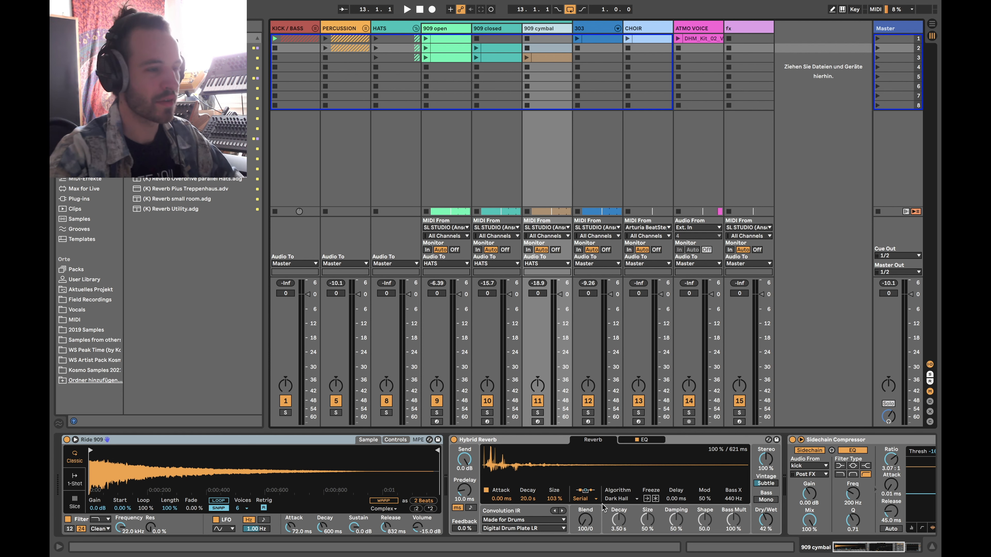
# Solo the HATS and KICK / BASS groups and audition the third-row HATS clips.
pyautogui.click(386, 385)
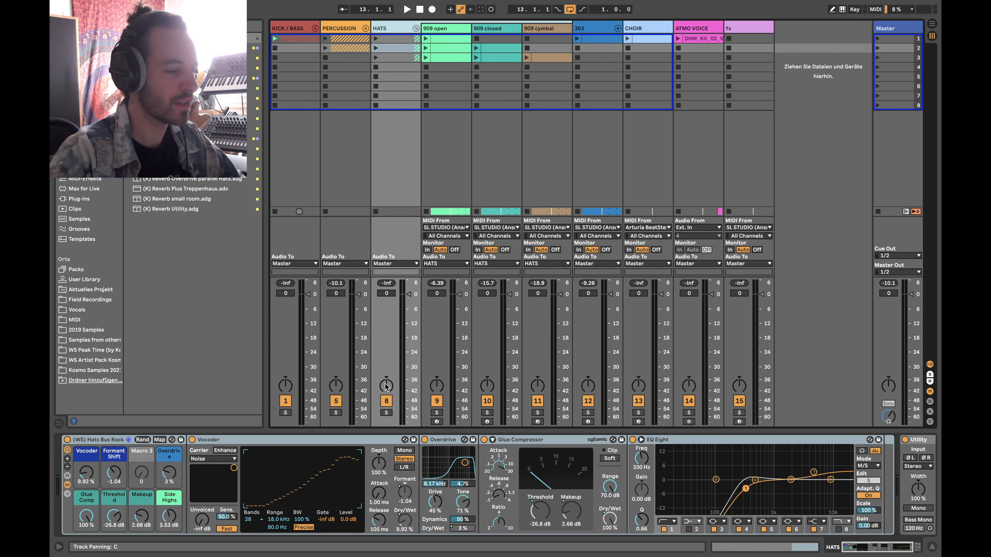
pyautogui.click(386, 413)
pyautogui.click(285, 413)
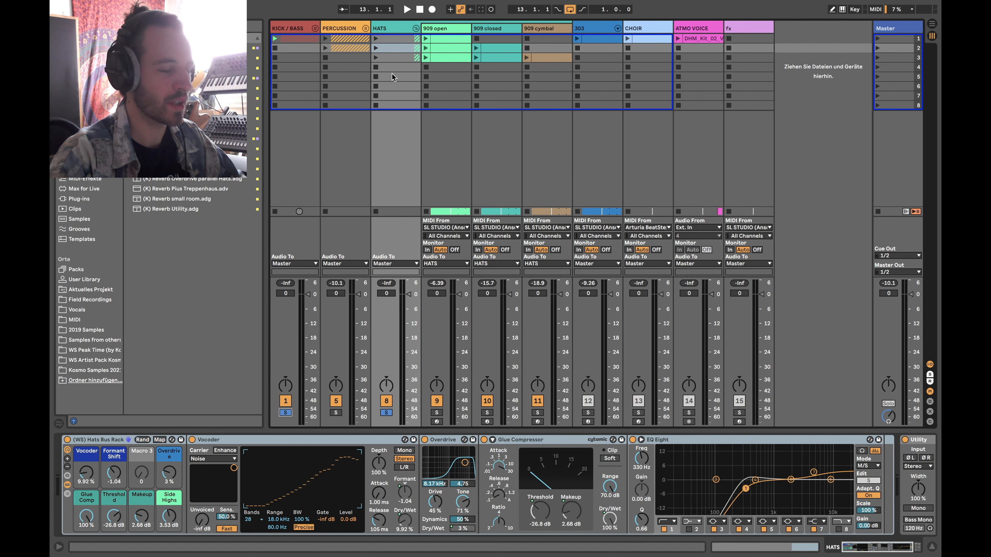
pyautogui.click(376, 57)
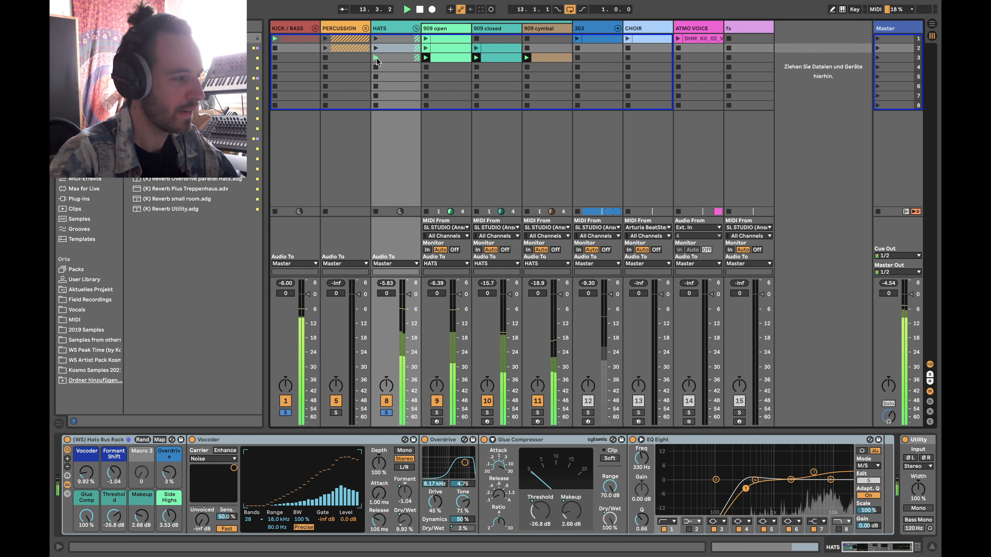
# Audition the second-row PERCUSSION clips with the soloed hats and kick, then release the PERCUSSION solo and stop the KICK / BASS clips.
pyautogui.click(336, 413)
pyautogui.click(325, 48)
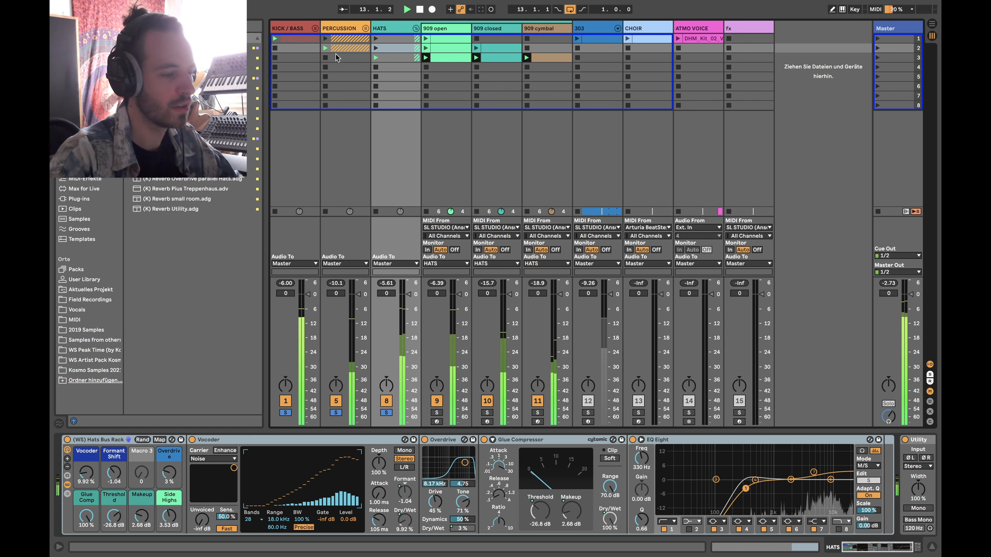
pyautogui.press('space')
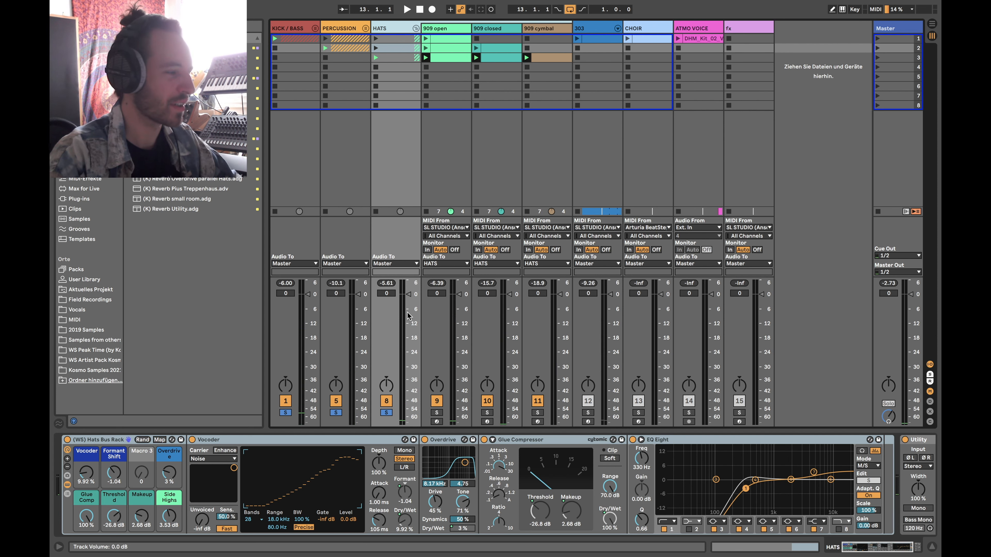
pyautogui.click(336, 412)
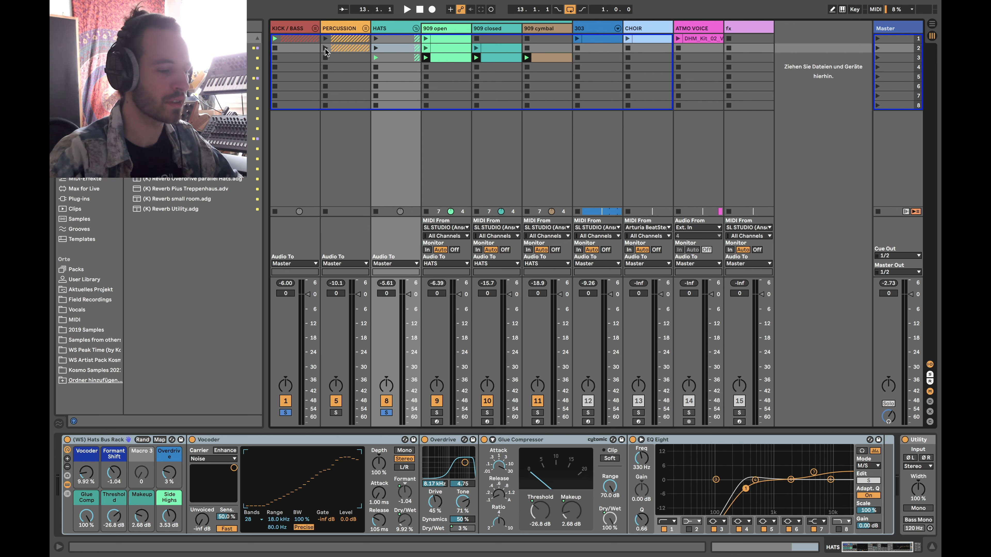
pyautogui.click(275, 48)
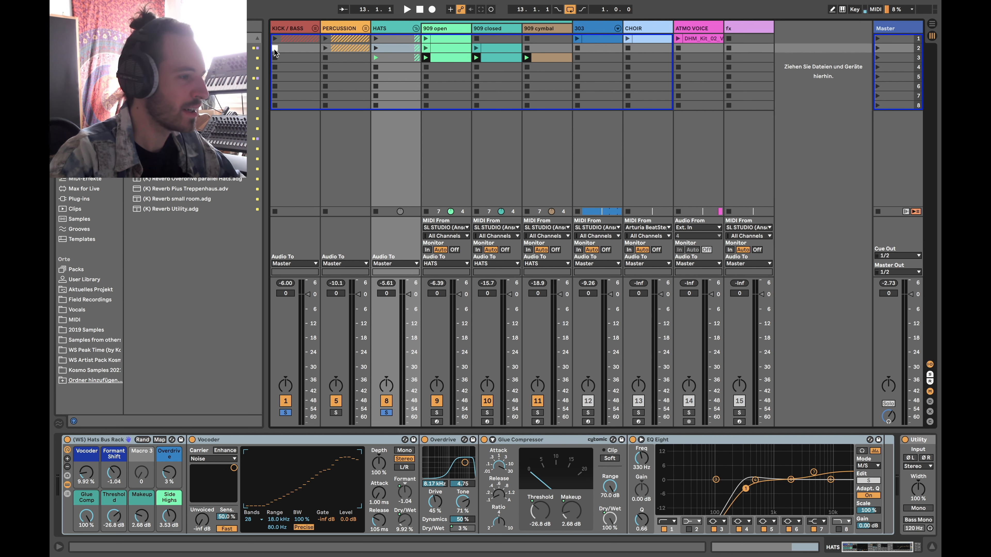
# Examine the effects in the HATS group's bus rack, then release the group's solo and fold it.
pyautogui.doubleClick(384, 28)
pyautogui.hscroll(-5, 415, 469)
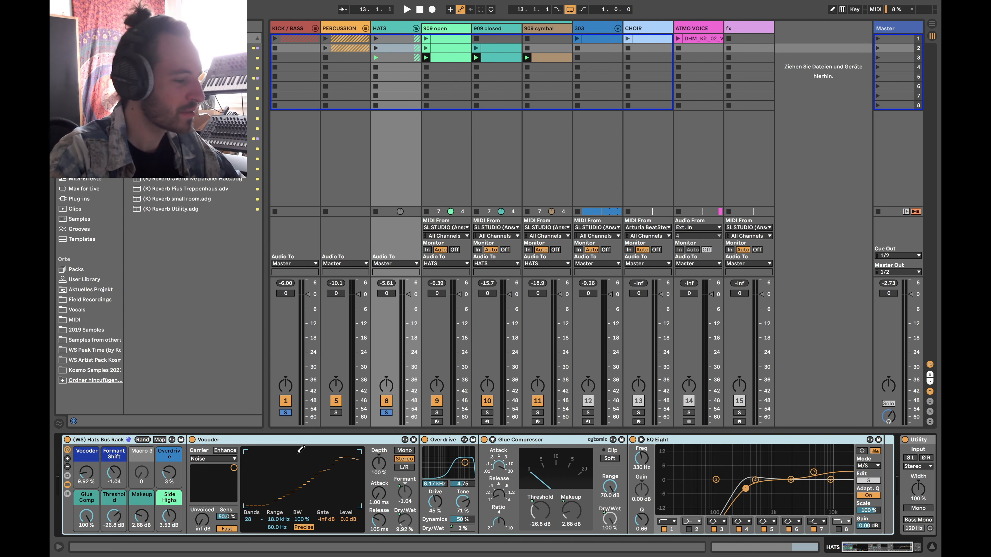
pyautogui.hscroll(3, 237, 482)
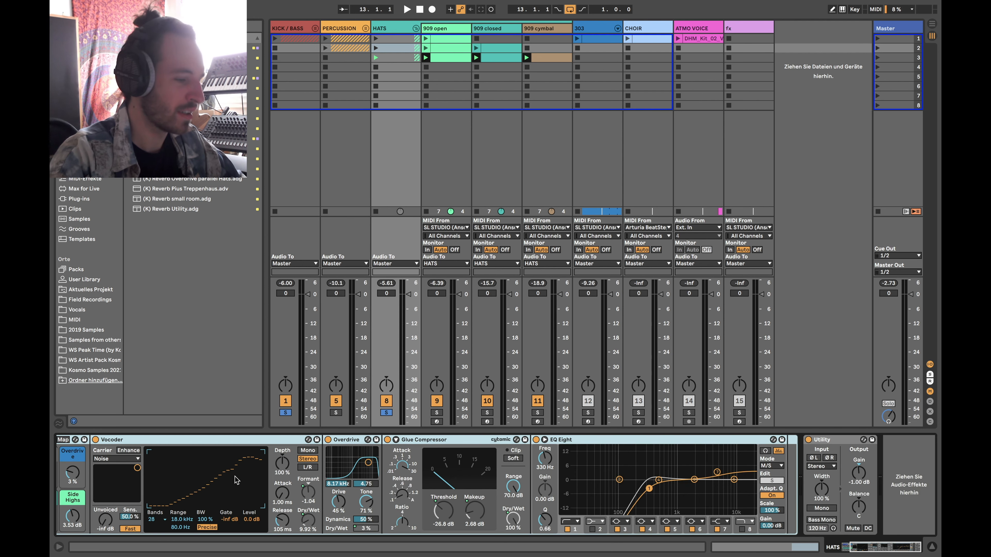
pyautogui.hscroll(-3, 328, 483)
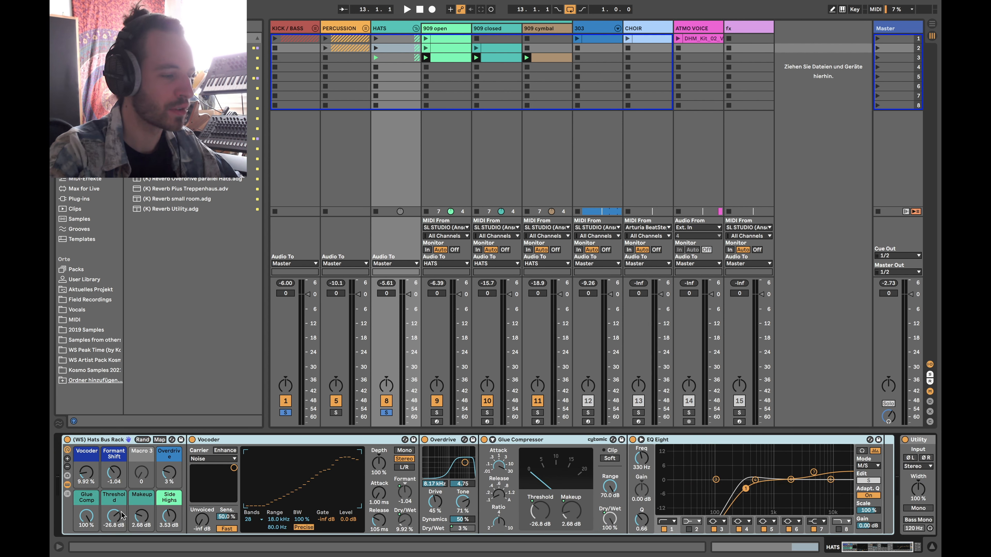
pyautogui.click(389, 412)
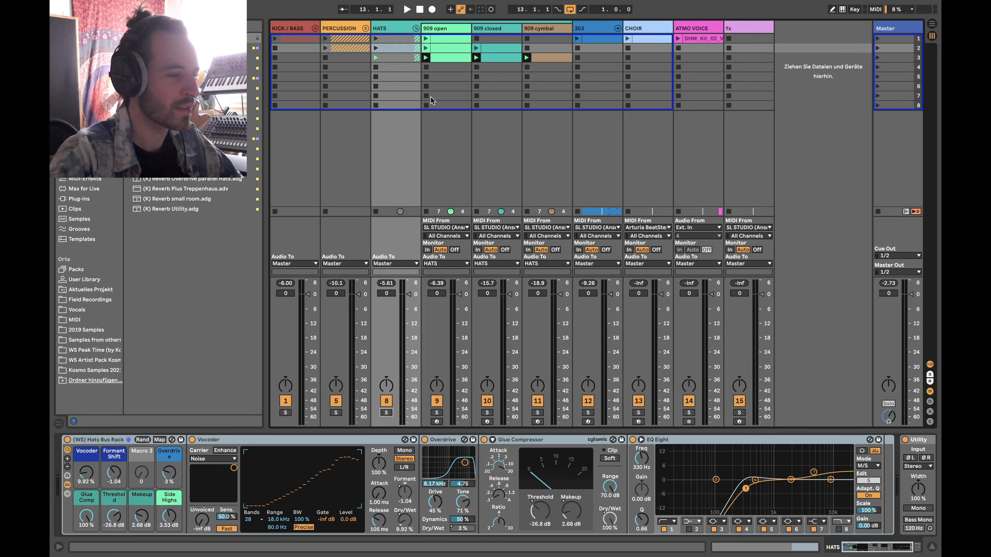
pyautogui.click(416, 28)
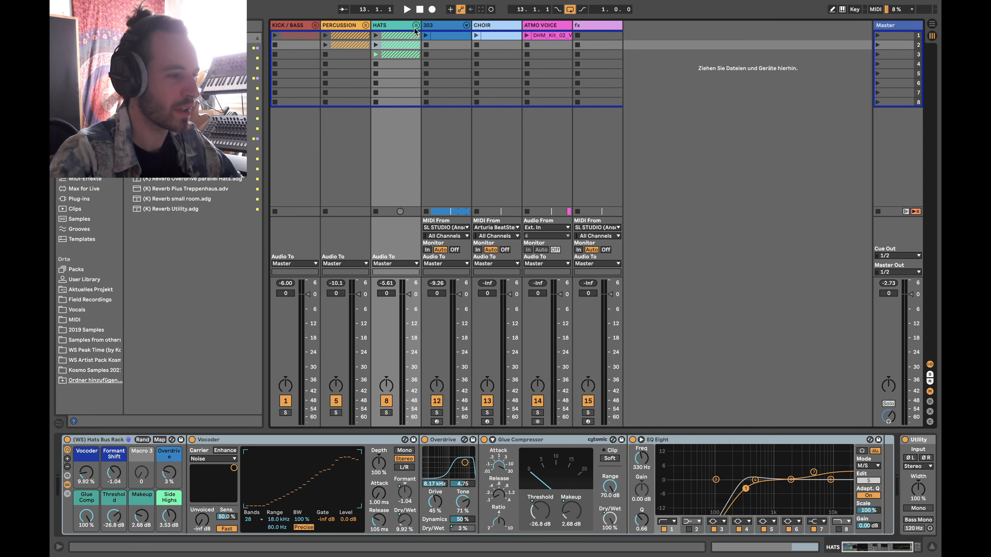
# Review the device chains of the 303, CHOIR, ATMO VOICE and fx tracks.
pyautogui.click(446, 26)
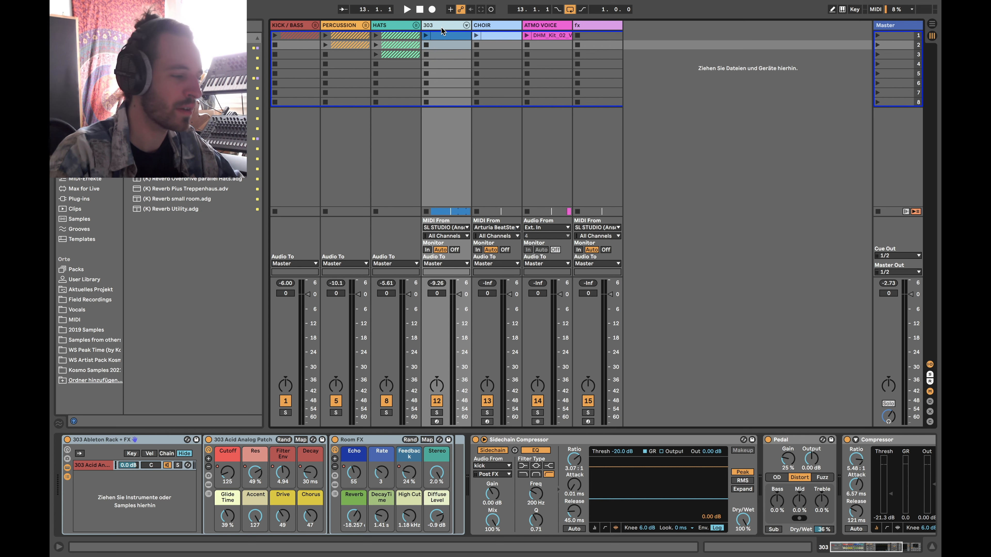
pyautogui.click(494, 24)
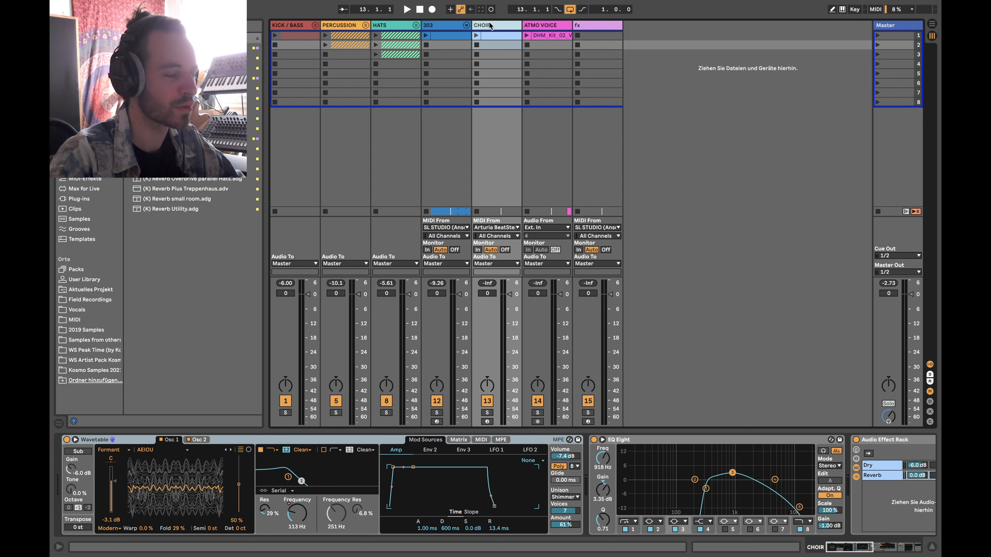
pyautogui.click(536, 23)
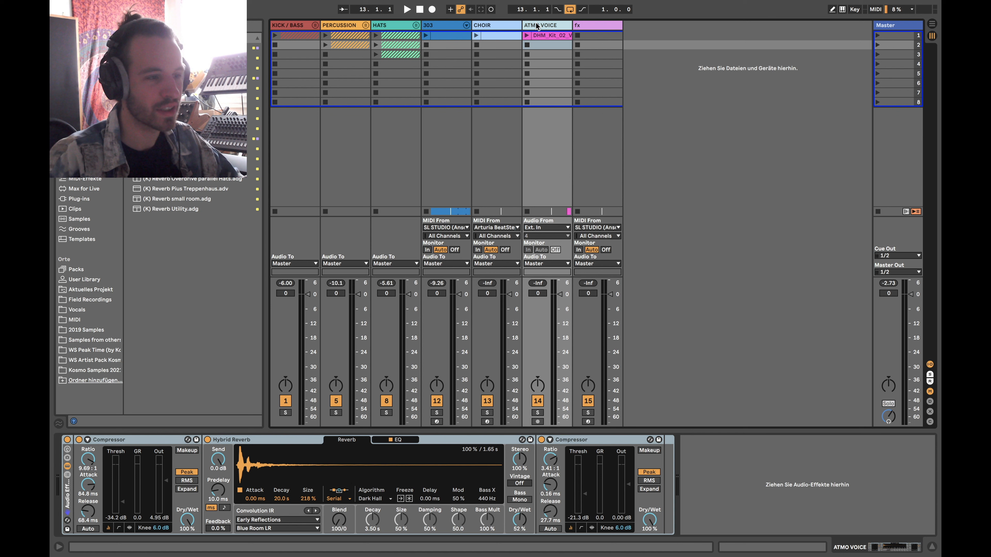
pyautogui.click(586, 25)
pyautogui.click(433, 26)
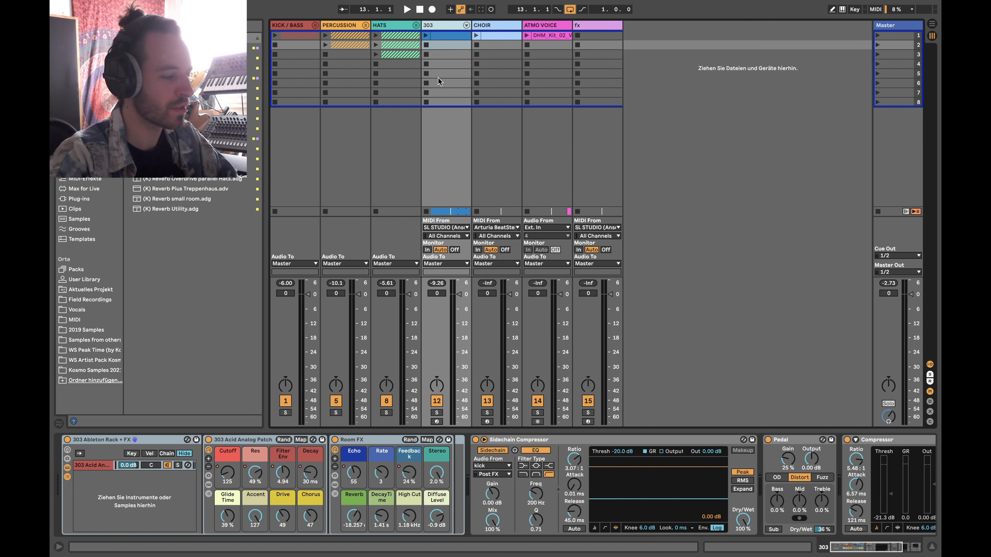
# Return playback to the arrangement, unfold and solo its 303 track, and turn off the loop.
pyautogui.press('Tab')
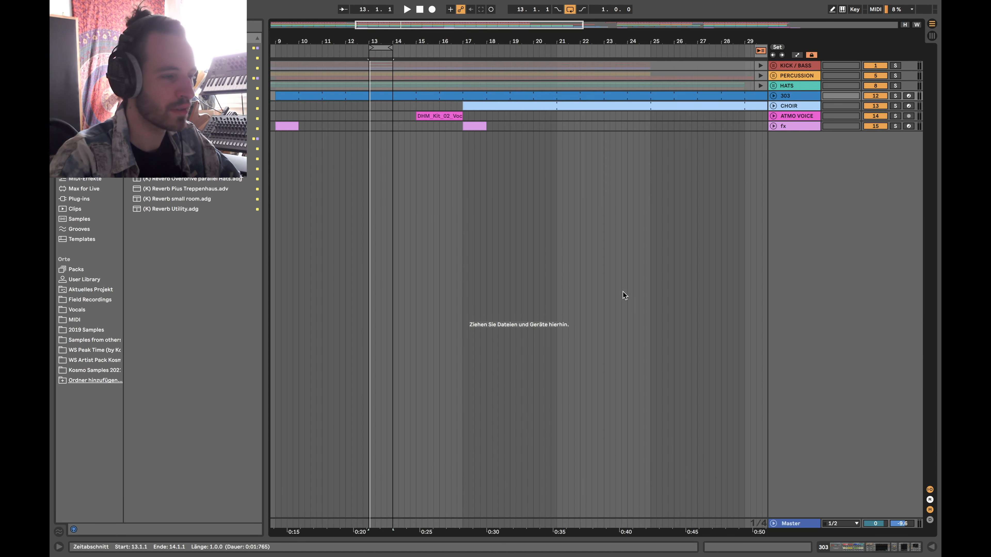
pyautogui.click(760, 52)
pyautogui.click(774, 96)
pyautogui.click(894, 97)
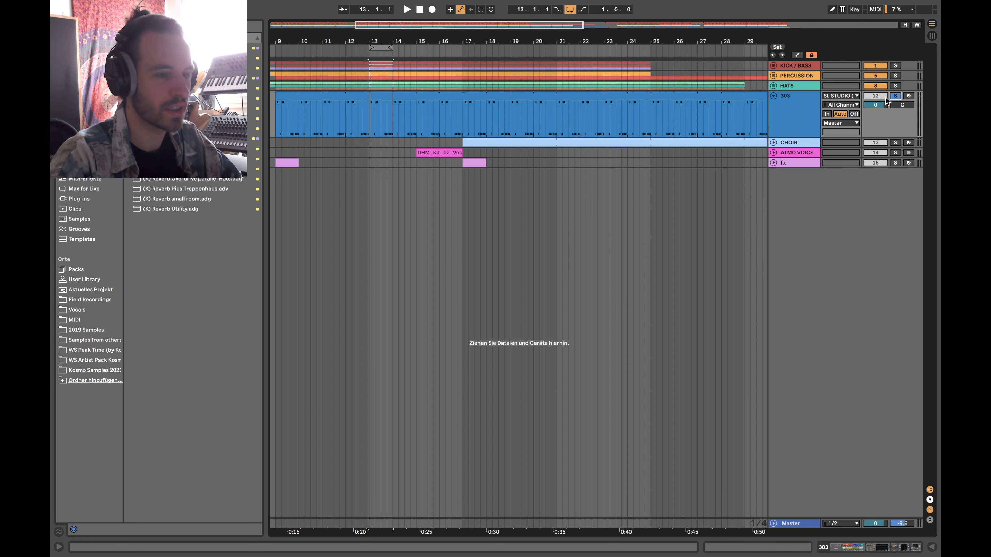
pyautogui.hscroll(-4, 378, 118)
pyautogui.click(570, 10)
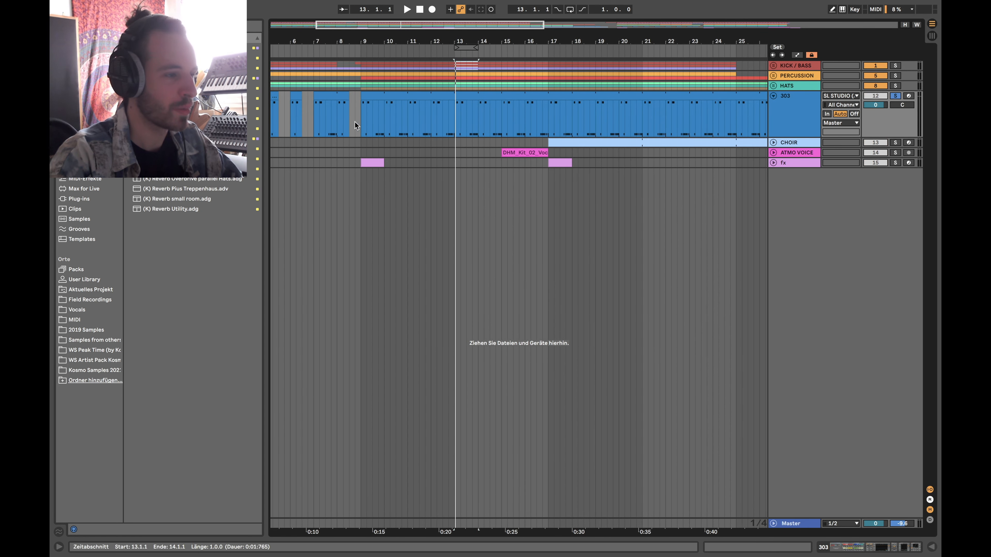
# Set the arrangement loop to the four bars from 17 to 21 of the 303 track.
pyautogui.click(357, 111)
pyautogui.press('-')
pyautogui.press('-')
pyautogui.press('-')
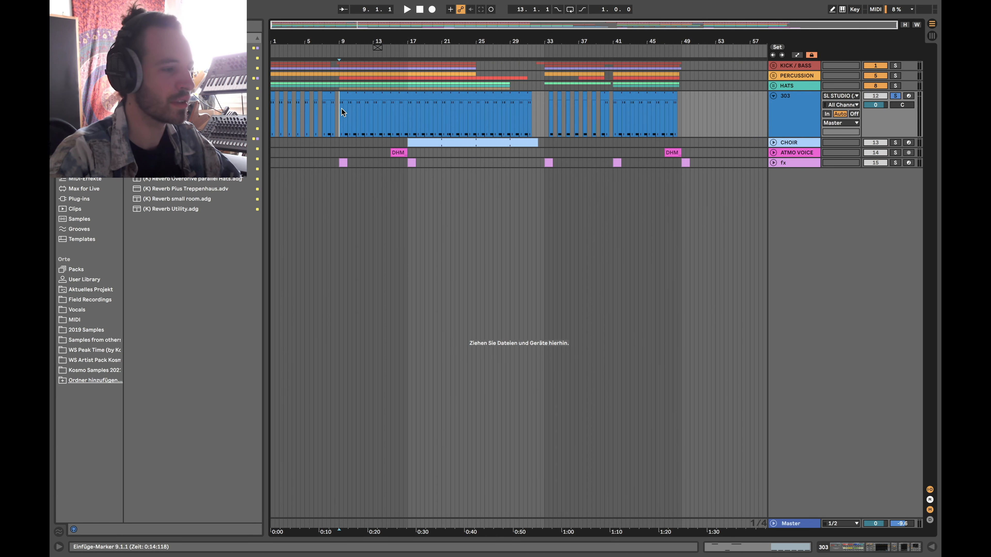
pyautogui.moveTo(343, 108); pyautogui.dragTo(407, 110)
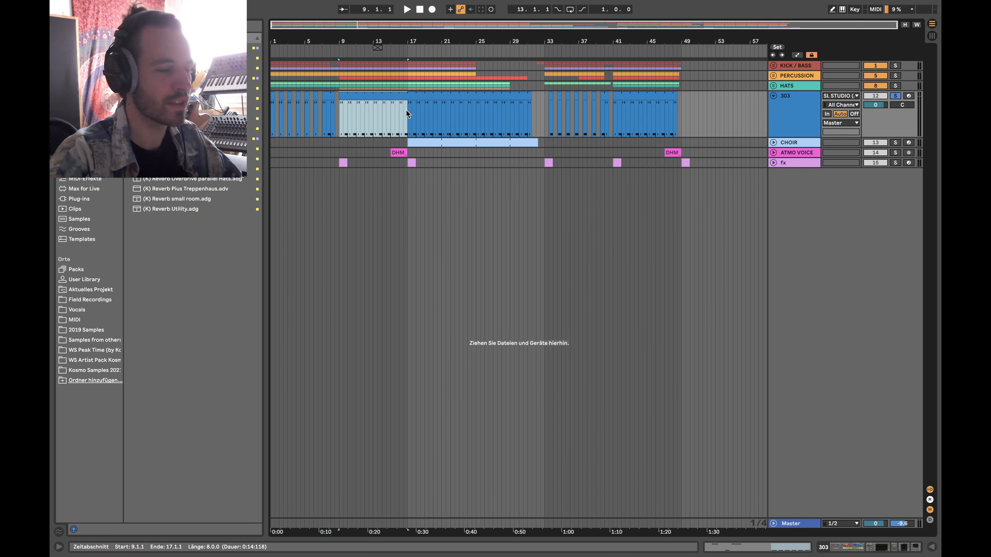
pyautogui.click(408, 130)
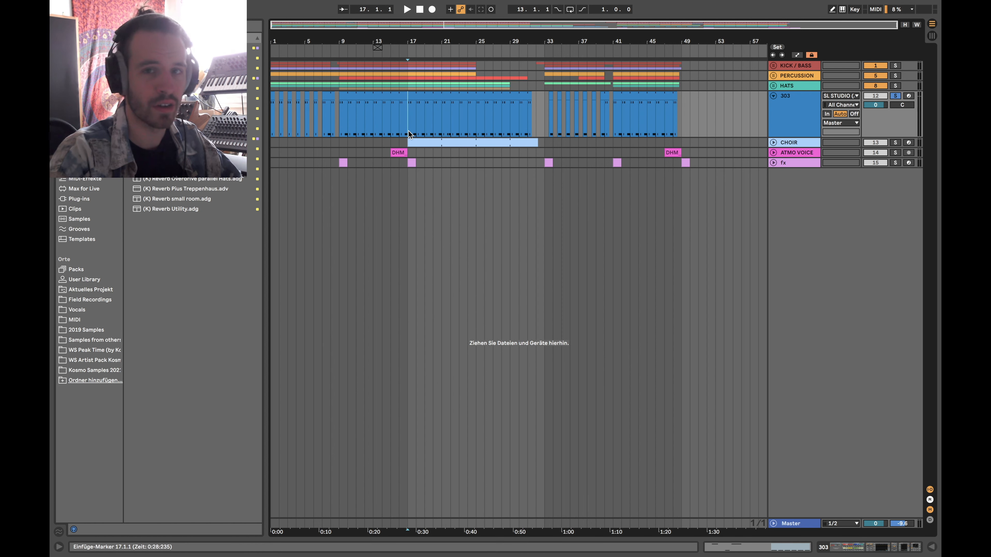
pyautogui.moveTo(406, 117); pyautogui.dragTo(445, 117)
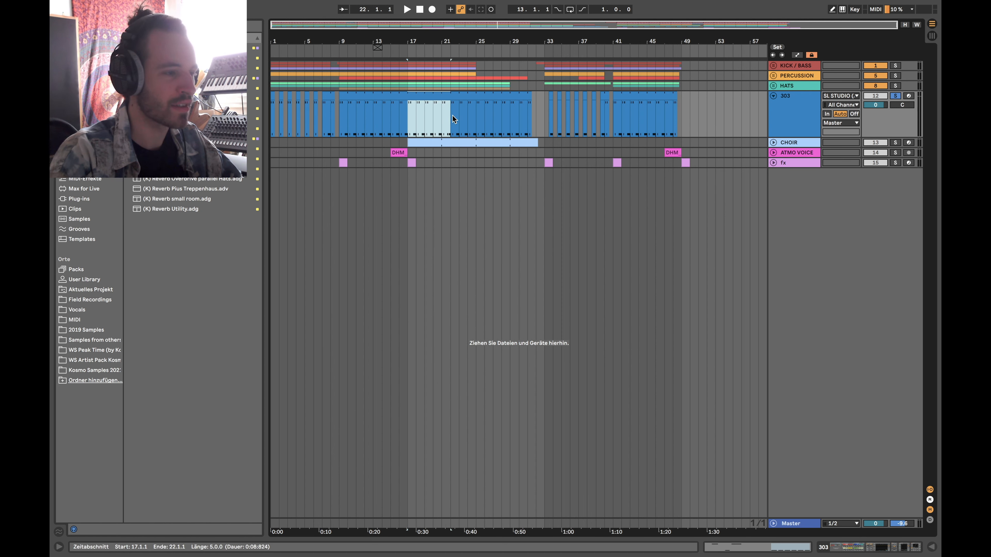
pyautogui.hotkey('ctrl', 'l')
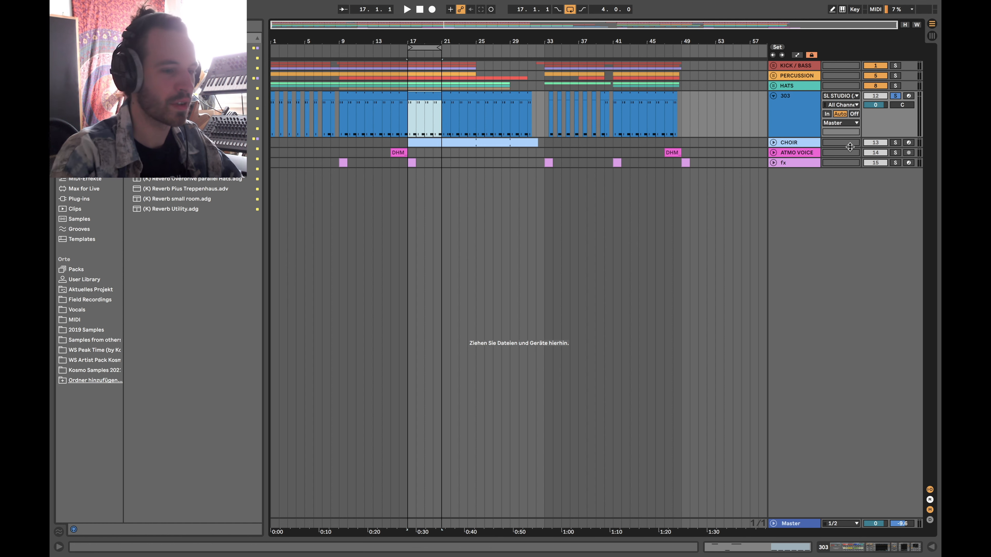
# Audition the soloed 303 track from around bar 33 and examine its Sidechain Compressor, Pedal, Compressor and Saturator with the instrument rack folded.
pyautogui.doubleClick(817, 108)
pyautogui.click(421, 117)
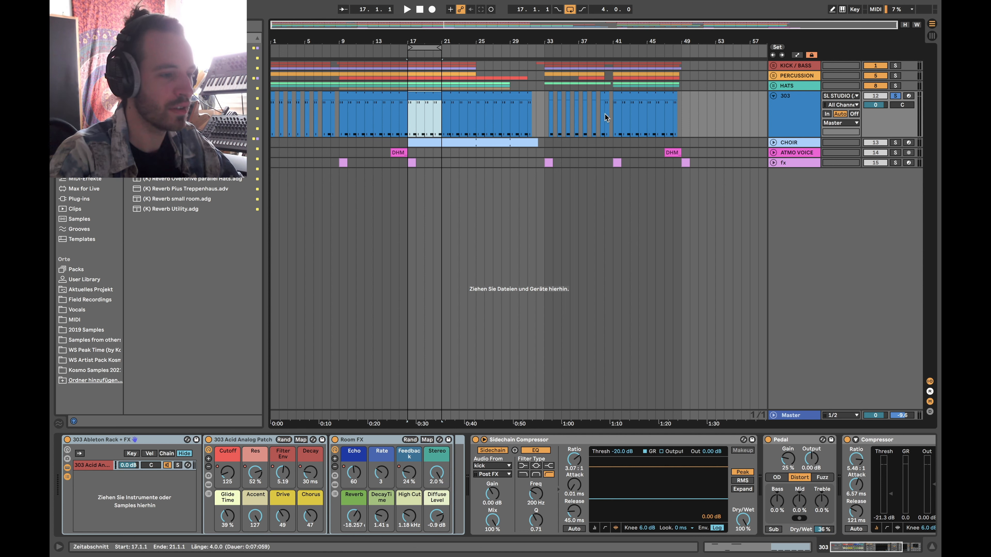
pyautogui.click(549, 120)
pyautogui.press('space')
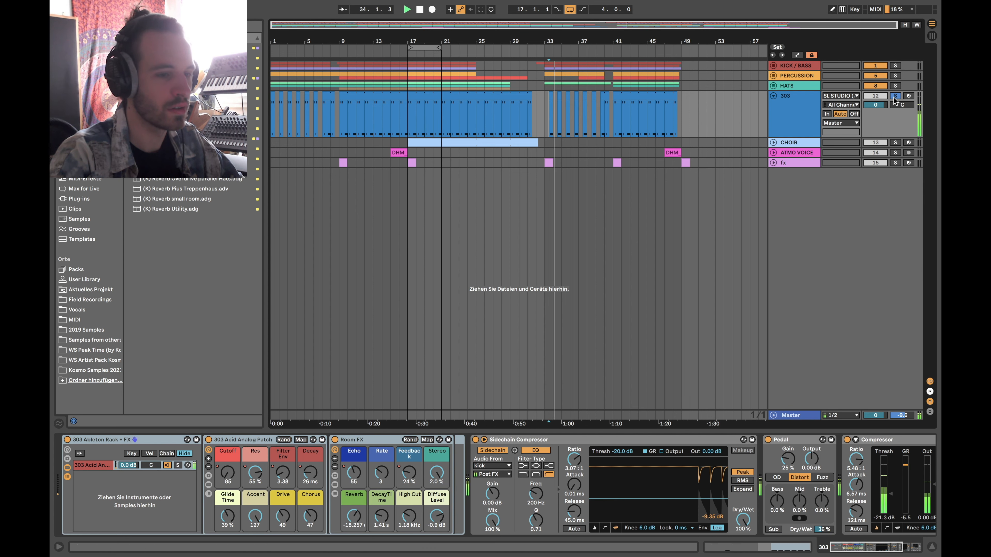
pyautogui.click(68, 477)
pyautogui.click(67, 477)
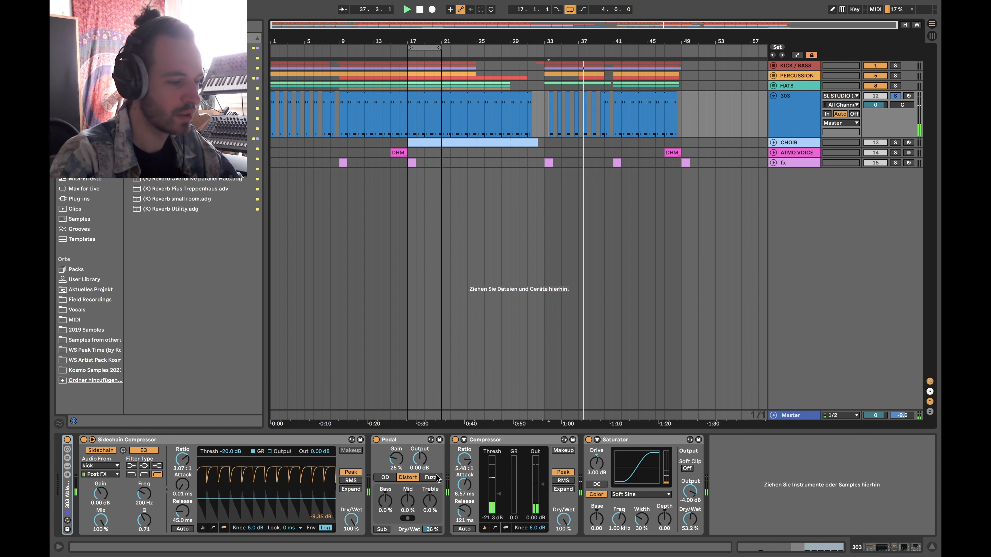
pyautogui.press('space')
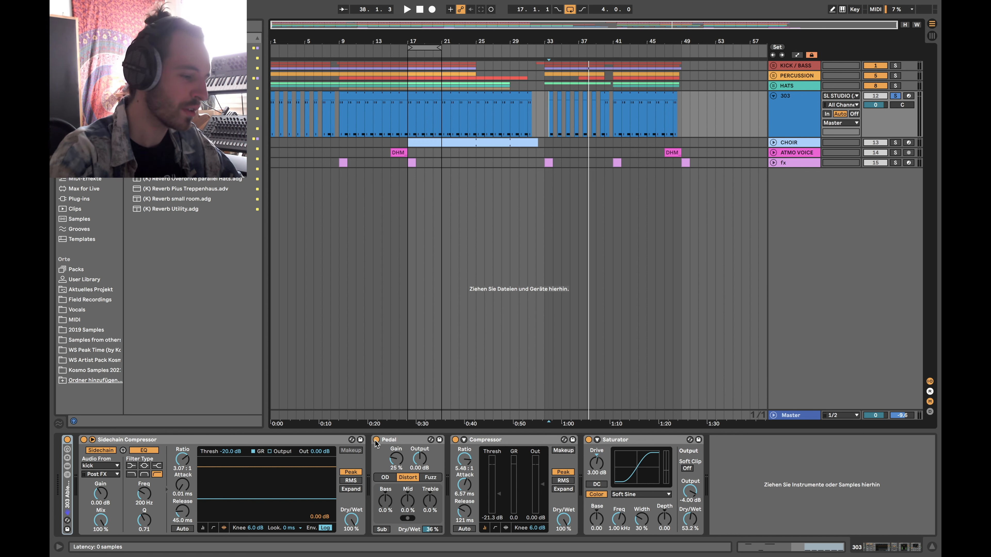
# Compare the sound of the 303 track with its Pedal distortion bypassed and active.
pyautogui.press('space')
pyautogui.click(376, 440)
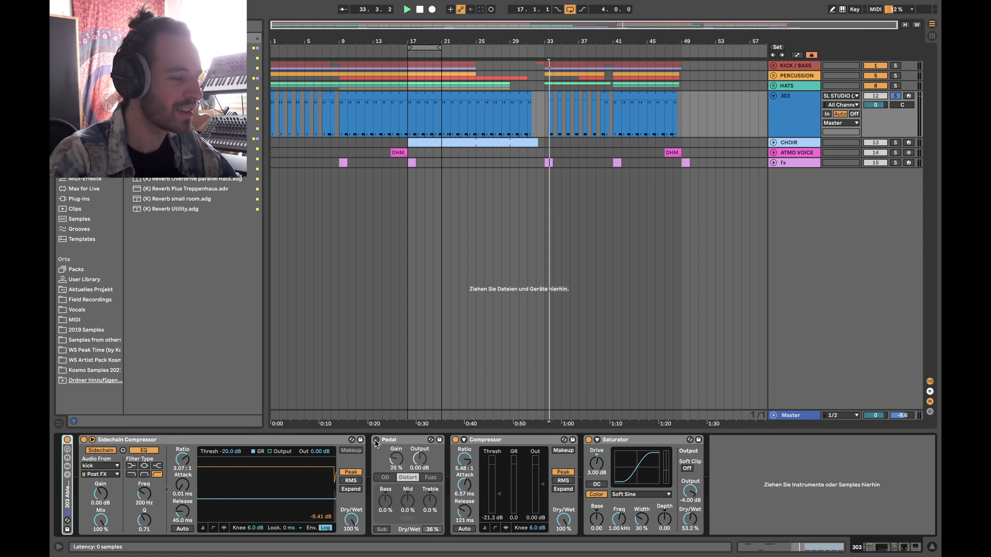
pyautogui.click(376, 440)
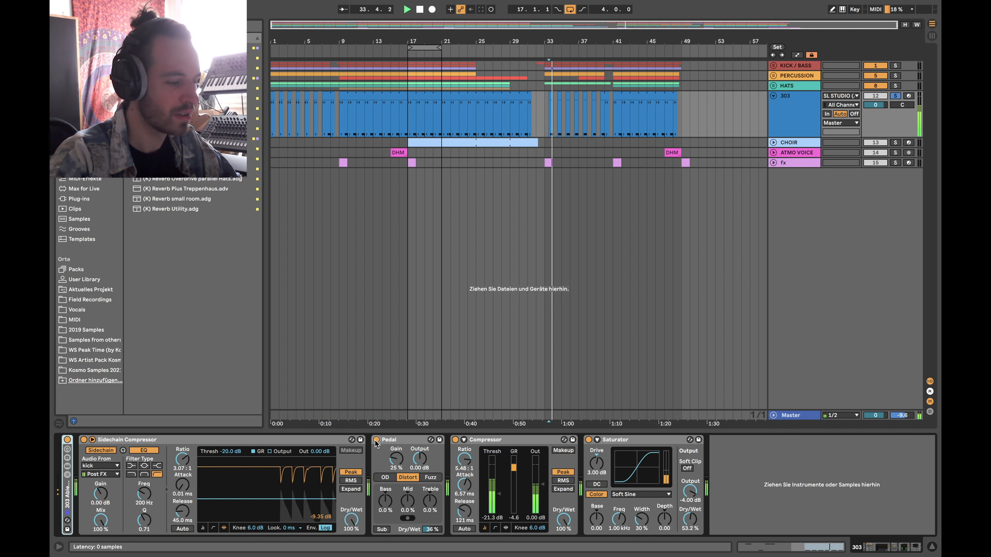
pyautogui.press('space')
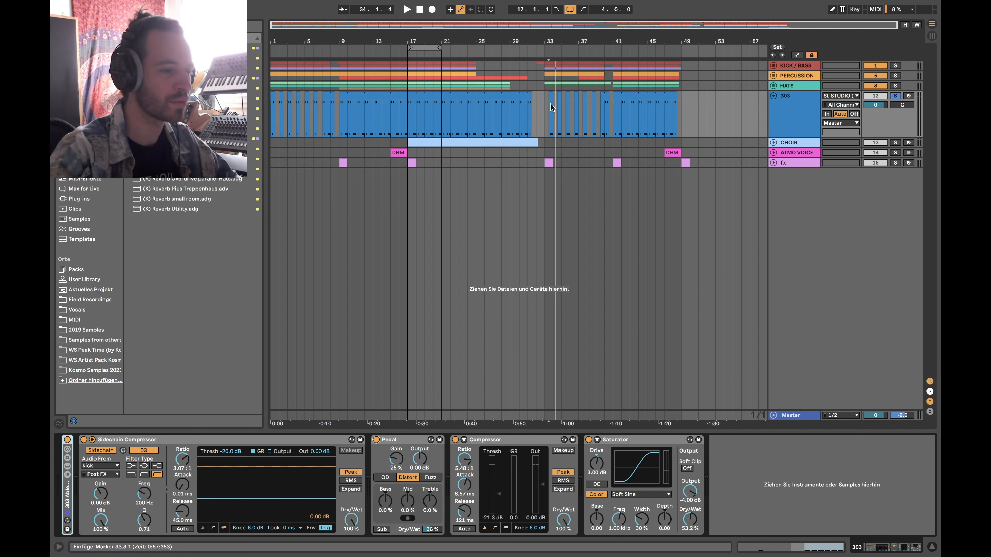
# Audition the 303 track around bars 26 and 33, and examine its clips across bars 33 to 41.
pyautogui.click(490, 110)
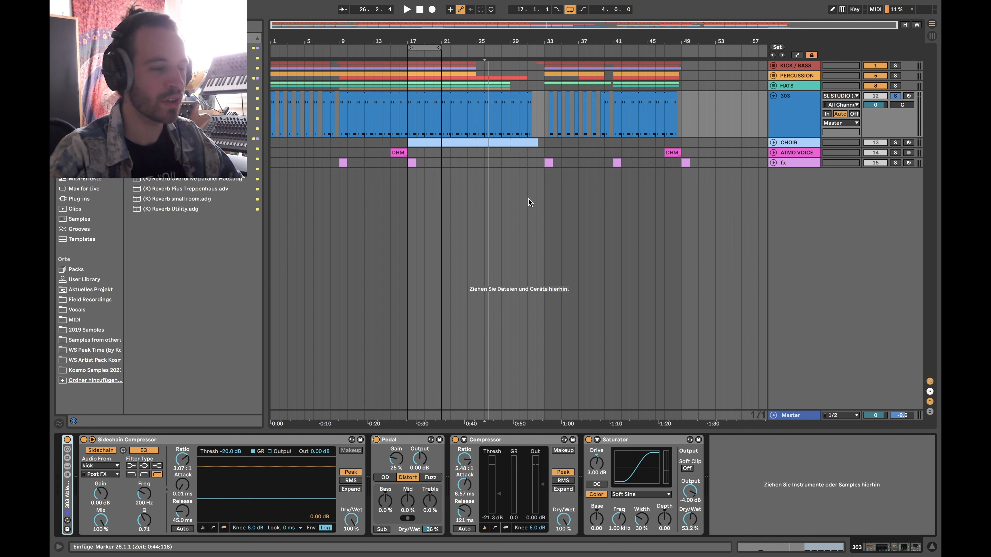
pyautogui.click(548, 110)
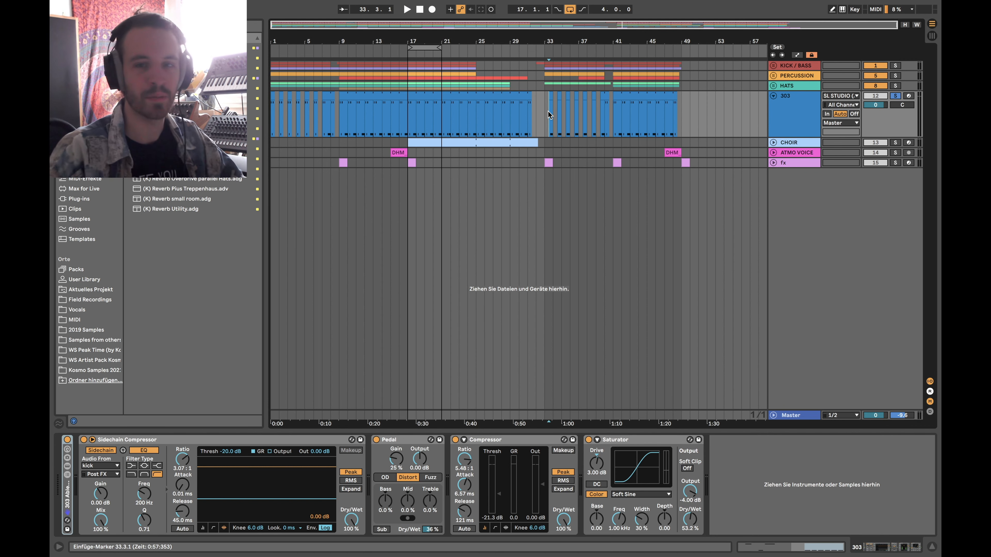
pyautogui.moveTo(544, 107); pyautogui.dragTo(615, 123)
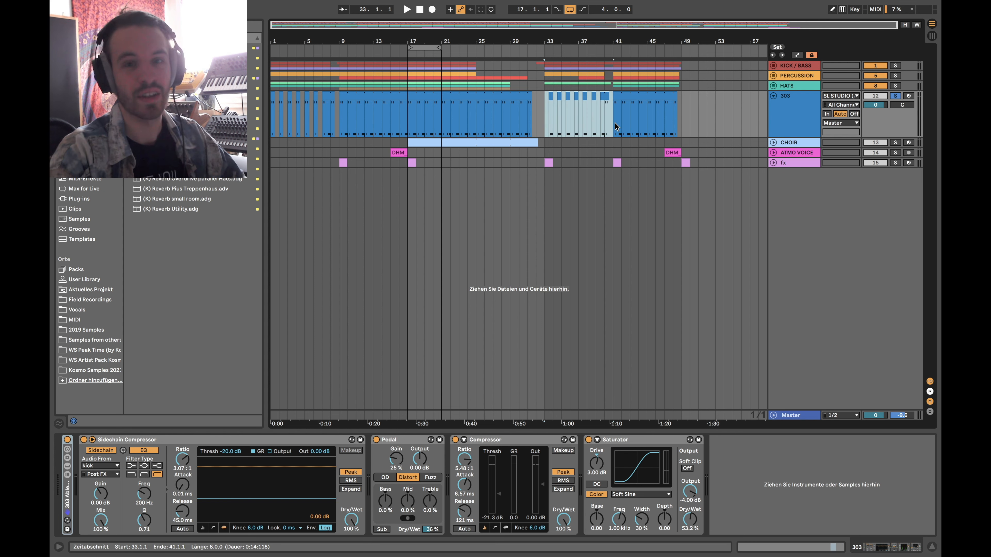
pyautogui.moveTo(540, 107); pyautogui.dragTo(612, 110)
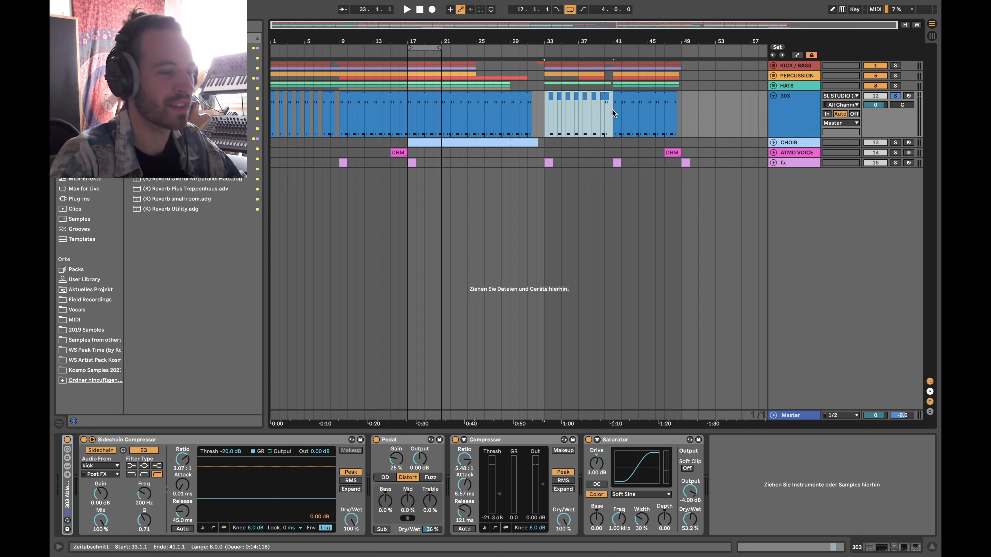
pyautogui.scroll(5, 549, 113)
pyautogui.scroll(3, 546, 116)
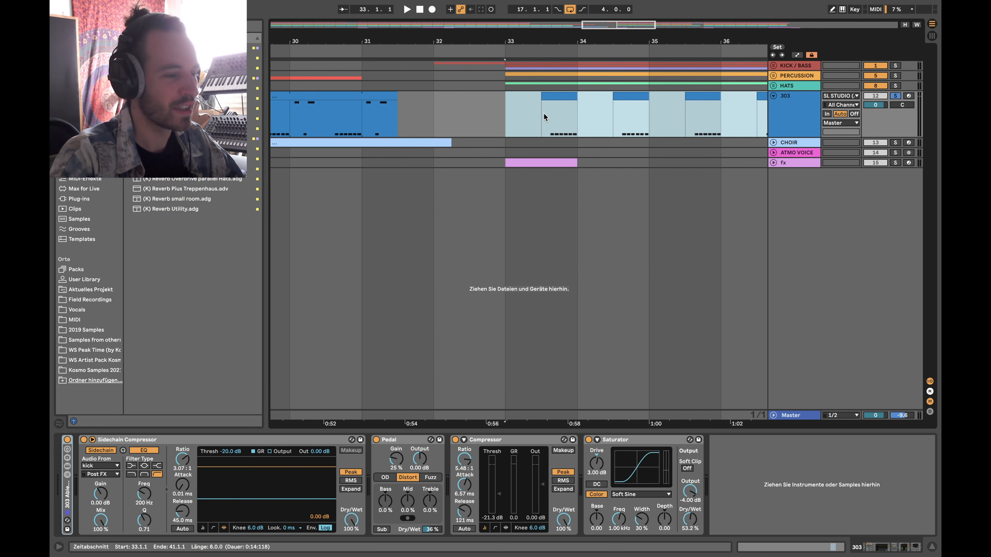
pyautogui.scroll(-4, 504, 153)
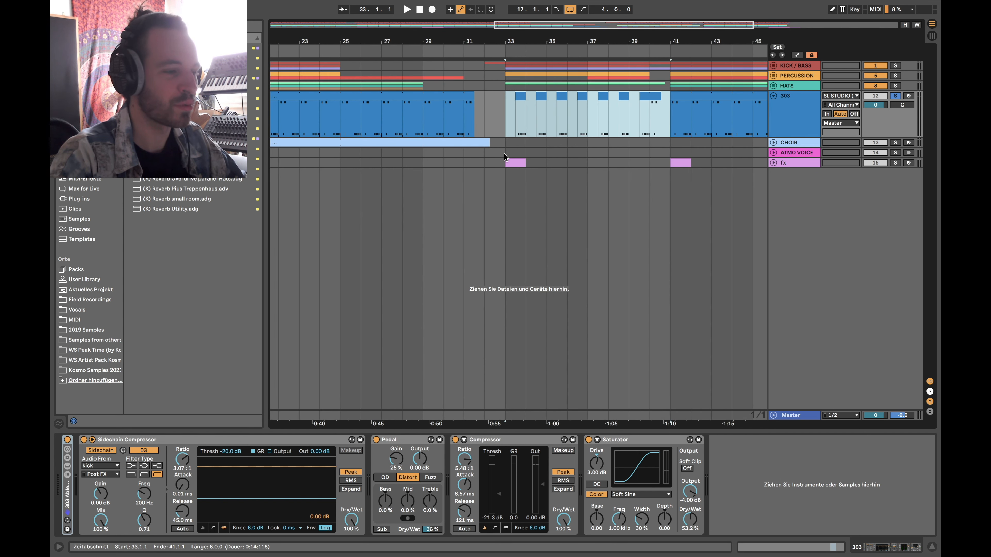
# Take the 303 track out of solo and set the playback position to bar 33.
pyautogui.click(894, 97)
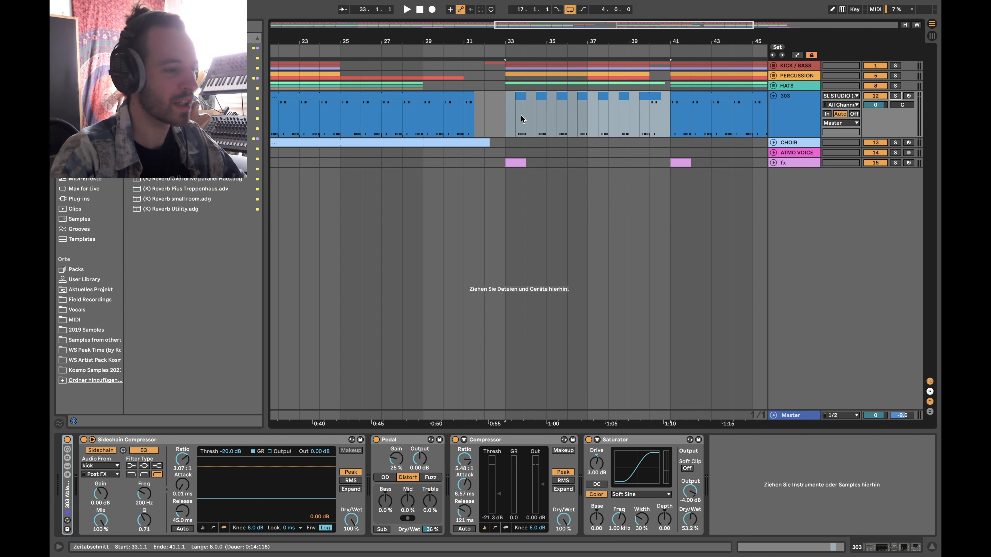
pyautogui.click(484, 114)
pyautogui.click(502, 109)
pyautogui.scroll(2, 503, 108)
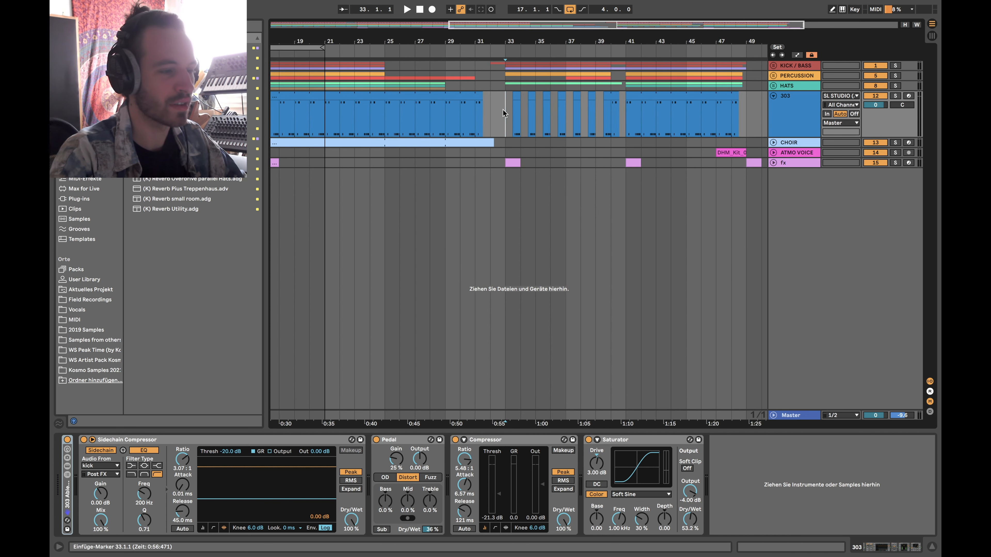
# Open the 303 clip at bar 29 and inspect its two G#1 notes and the single G#0 note between them.
pyautogui.click(398, 106)
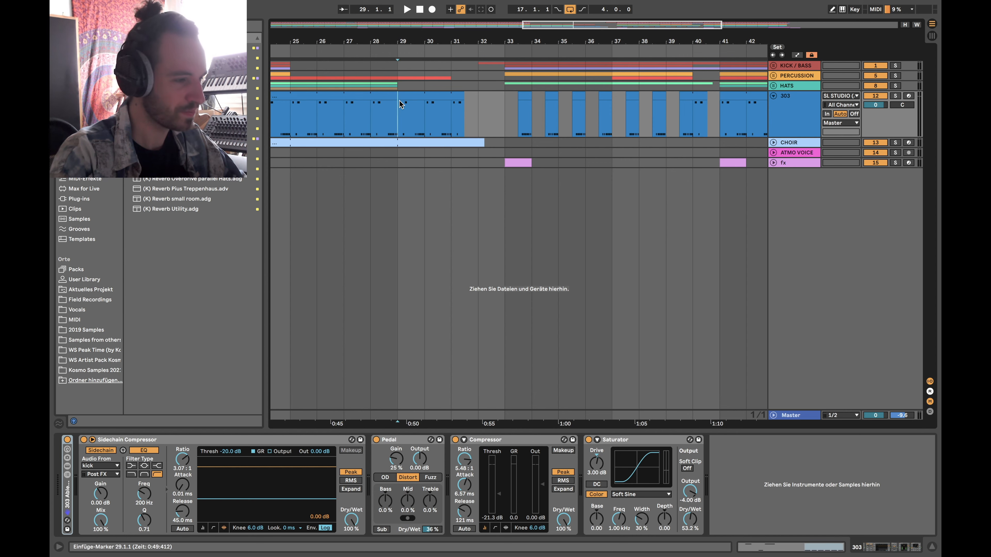
pyautogui.doubleClick(400, 105)
pyautogui.moveTo(332, 349); pyautogui.dragTo(518, 281)
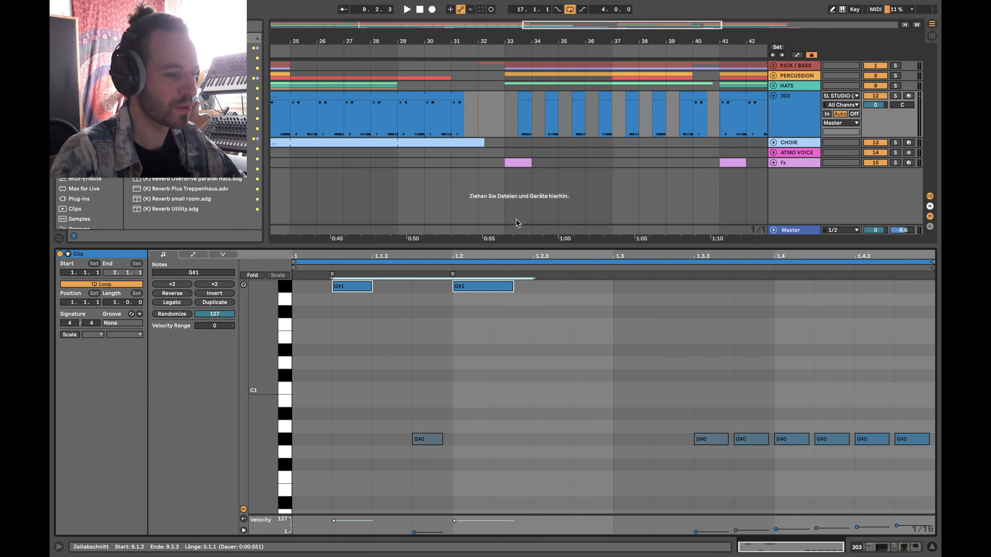
pyautogui.click(418, 441)
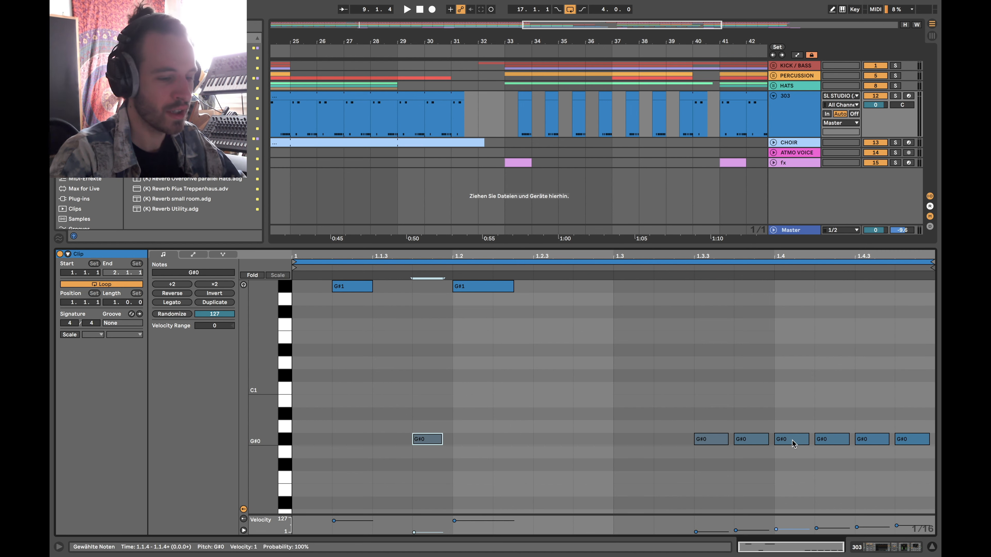
# Examine the rising velocities of the six G#0 notes at the end of the 303 clip.
pyautogui.moveTo(688, 411); pyautogui.dragTo(940, 484)
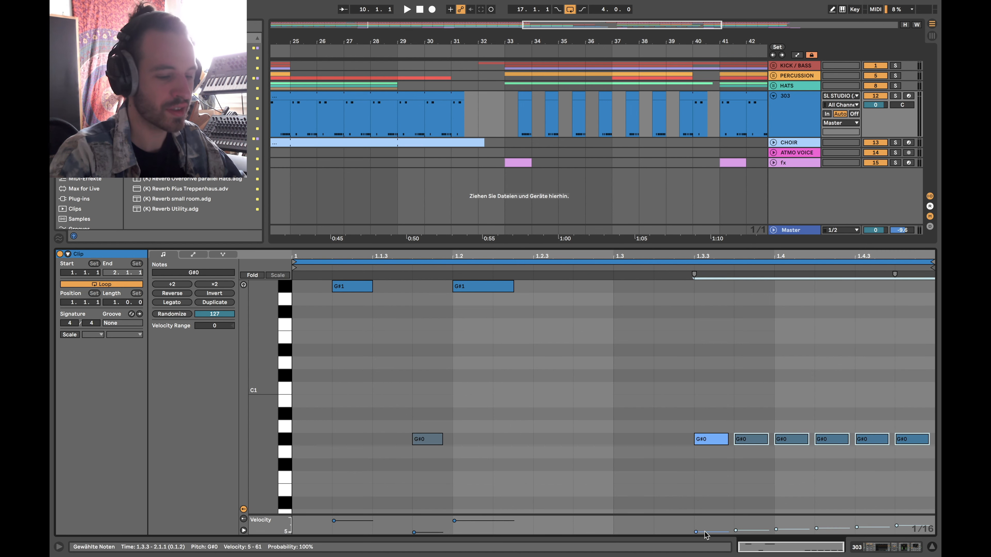
pyautogui.click(771, 398)
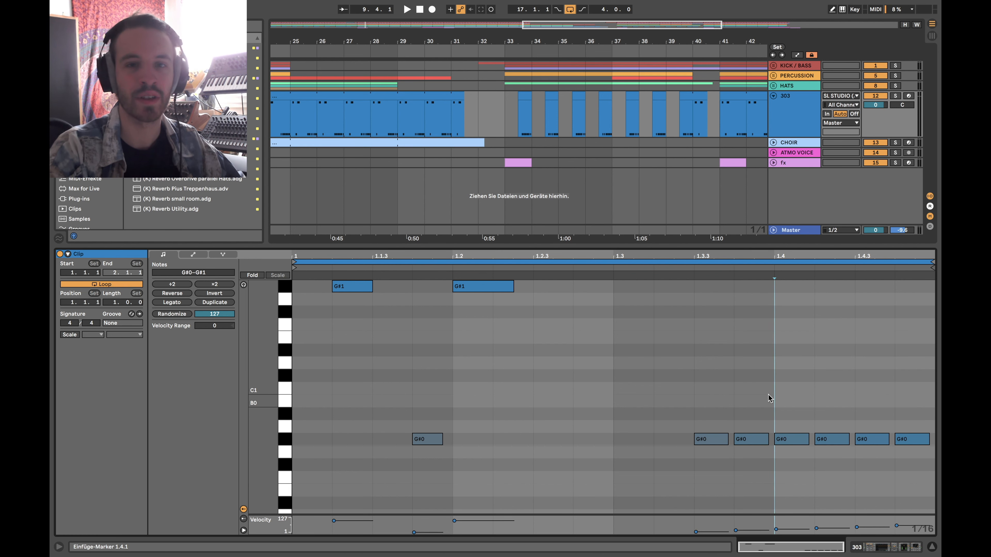
pyautogui.click(706, 421)
pyautogui.moveTo(706, 420); pyautogui.dragTo(936, 474)
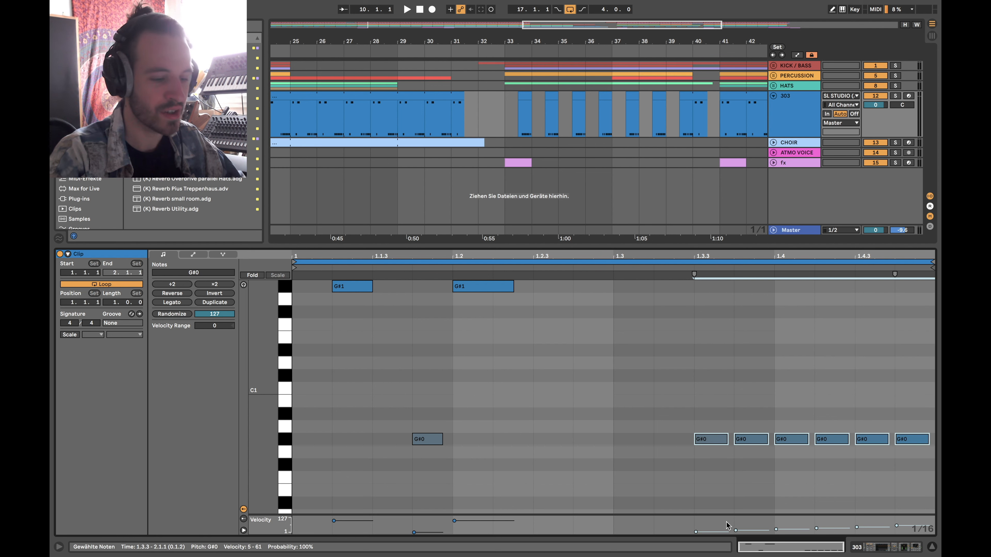
pyautogui.click(790, 469)
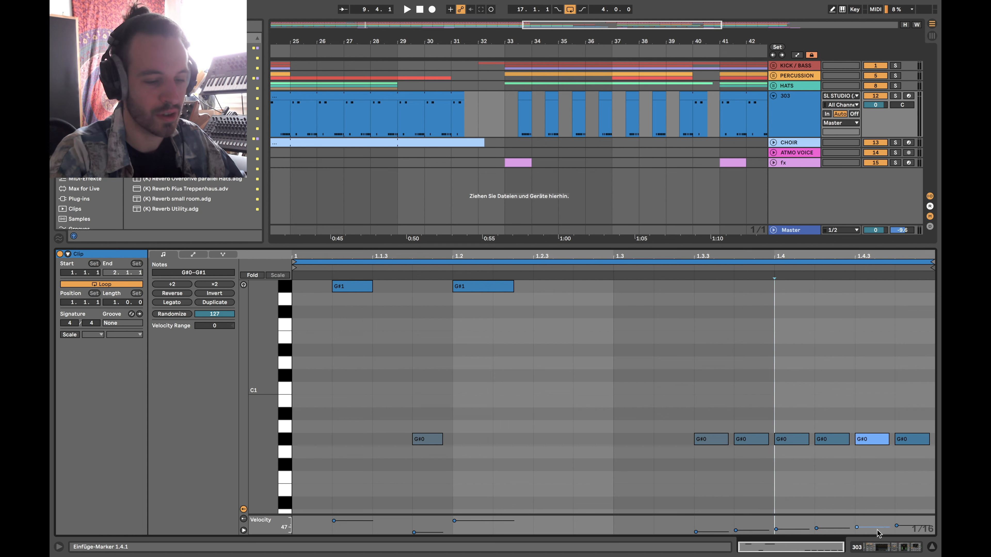
pyautogui.moveTo(689, 468); pyautogui.dragTo(934, 428)
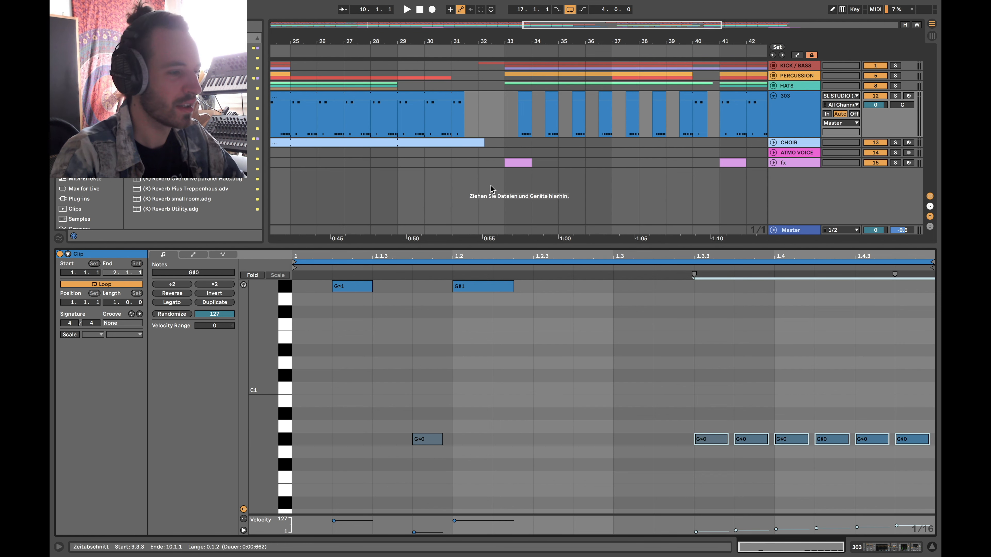
# Audition the soloed 303 clip from bar 41 and show the whole arrangement.
pyautogui.click(517, 122)
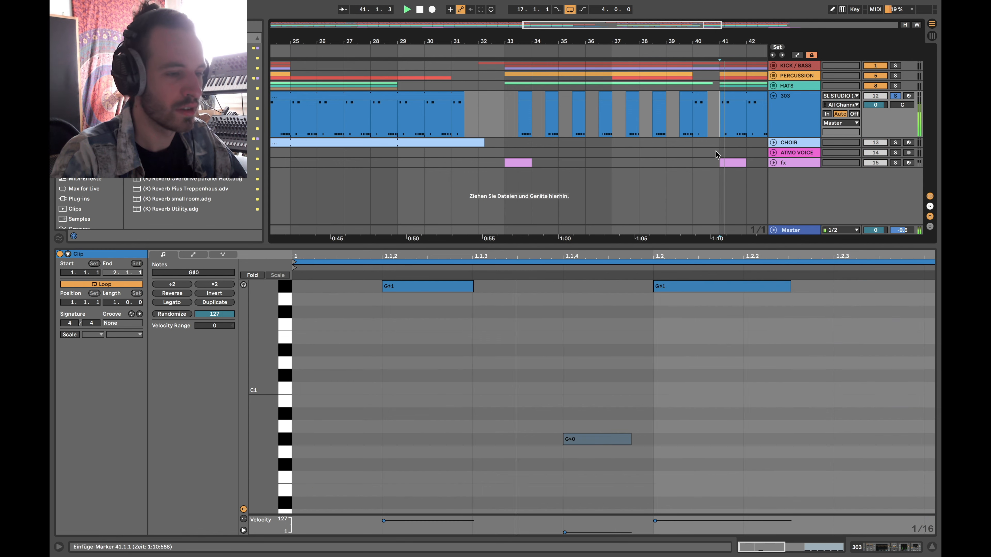
pyautogui.click(742, 98)
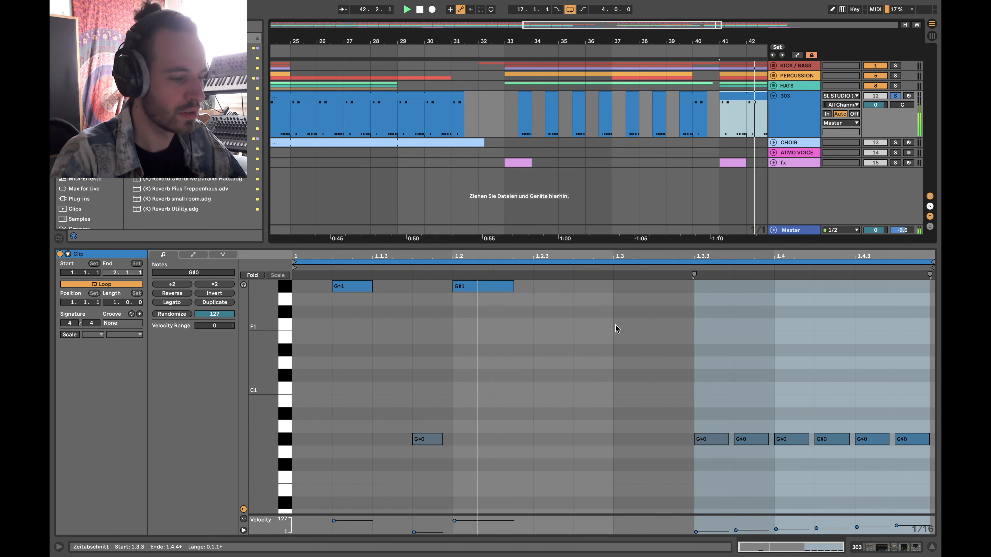
pyautogui.press('w')
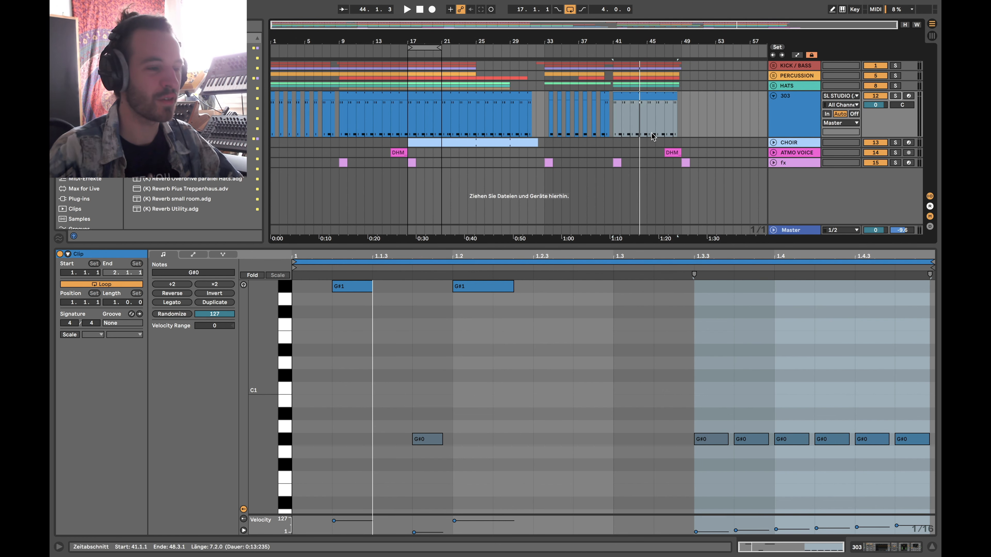
# Bring back the 303 track's device chain and examine its Compressor, Sidechain Compressor and Pedal alongside the clip from bar 41.
pyautogui.click(781, 110)
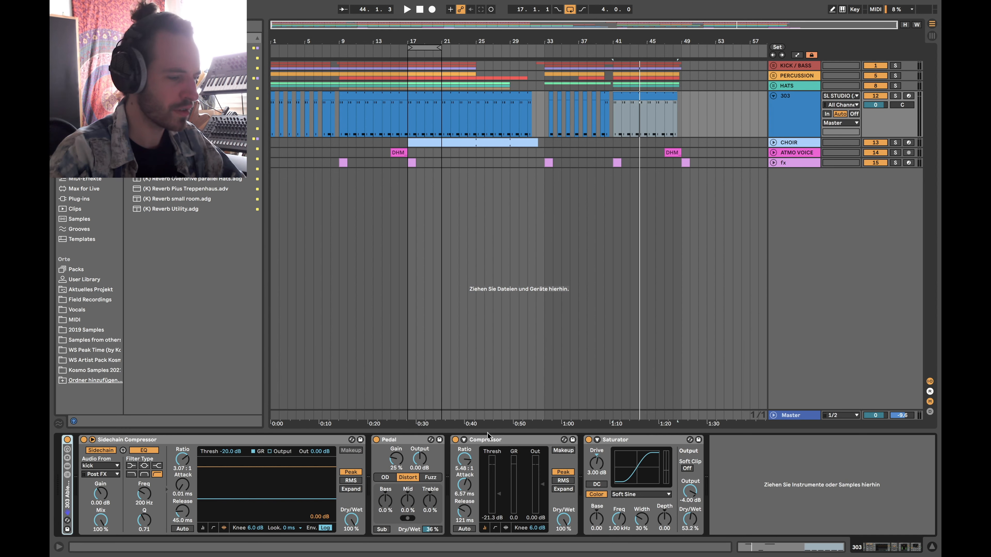
pyautogui.click(487, 442)
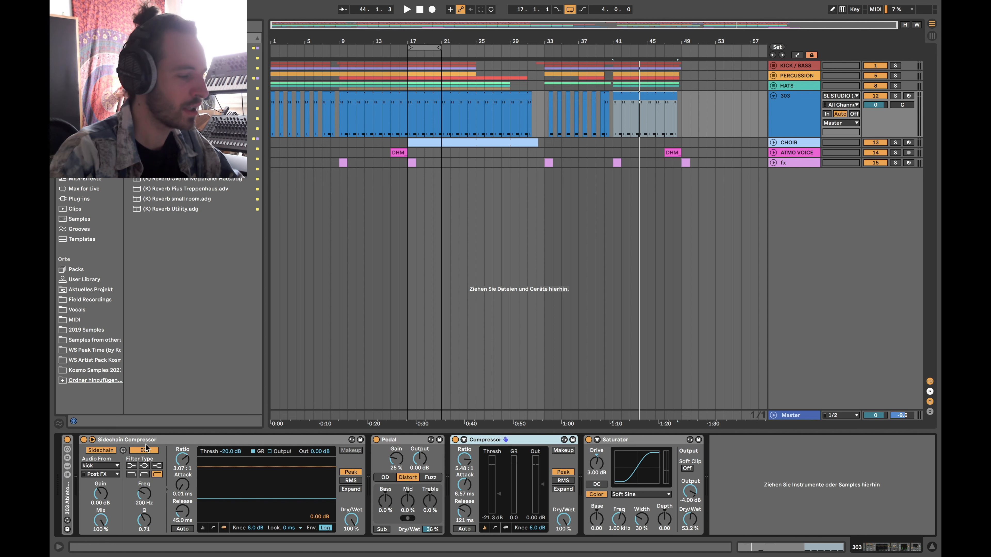
pyautogui.click(110, 443)
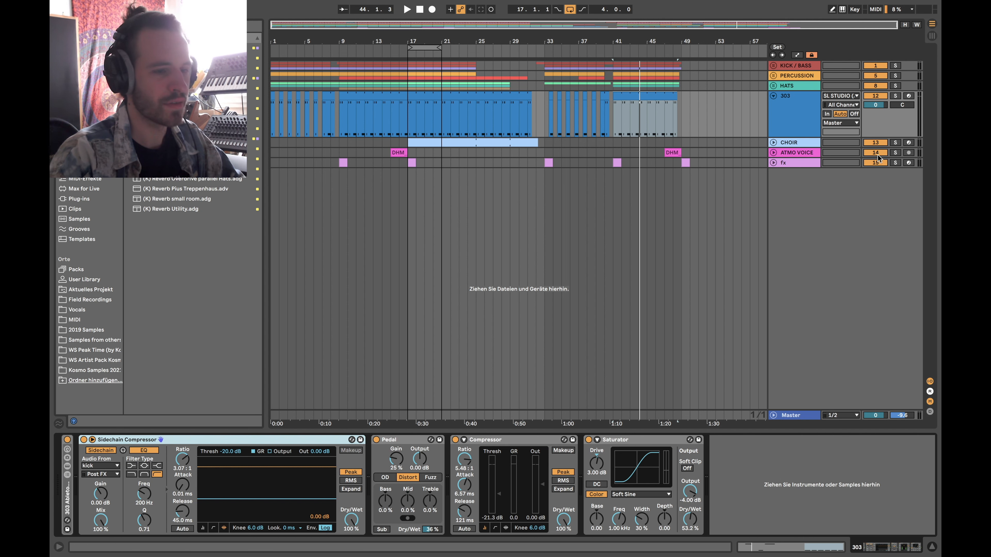
pyautogui.click(773, 96)
pyautogui.click(773, 96)
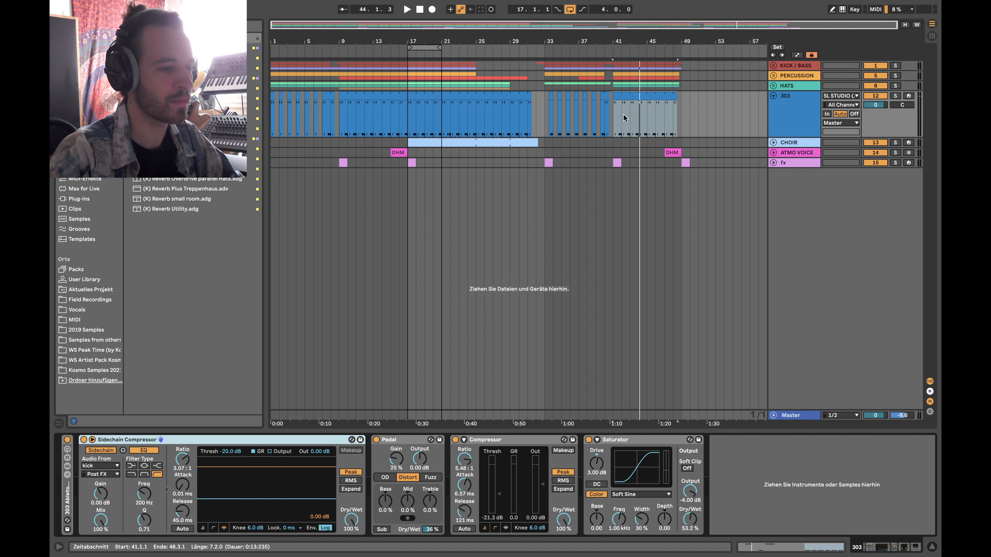
pyautogui.click(610, 114)
pyautogui.moveTo(613, 114); pyautogui.dragTo(625, 114)
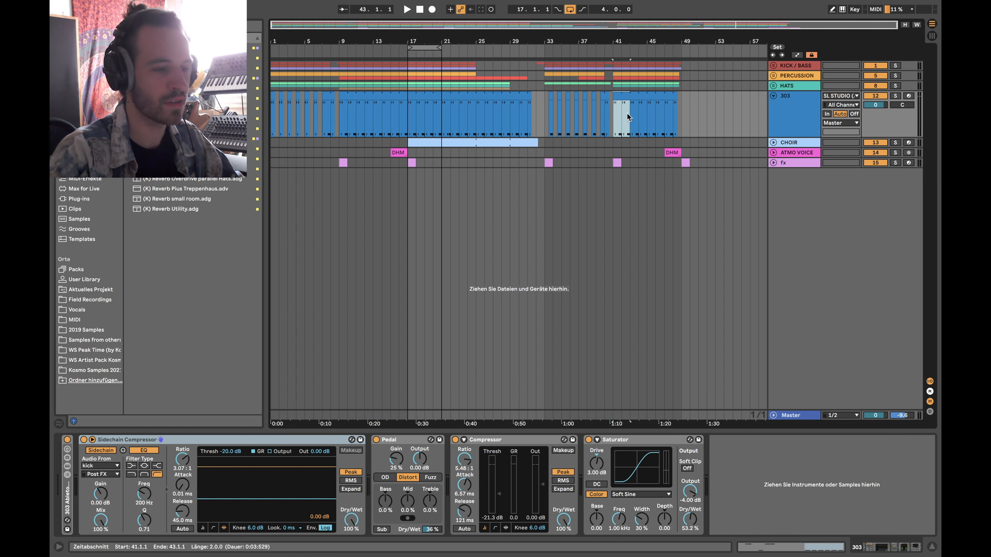
pyautogui.click(391, 441)
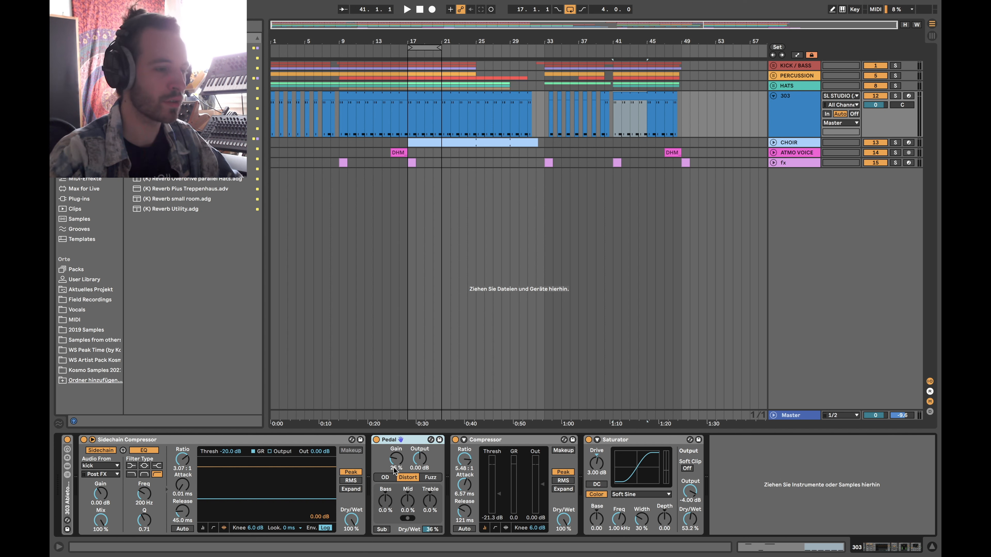
# Fold the 303 track, then unfold and solo the CHOIR track.
pyautogui.click(772, 98)
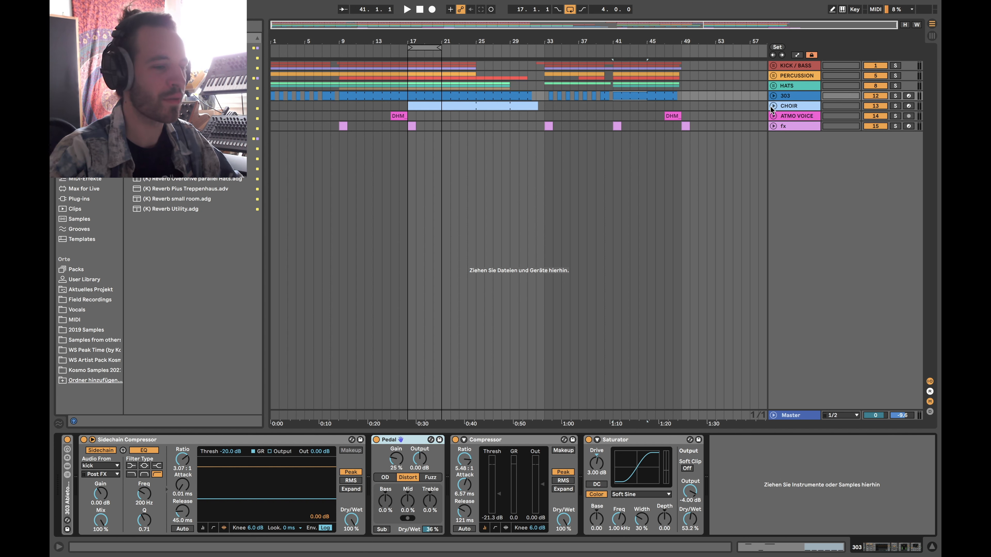
pyautogui.click(773, 106)
pyautogui.click(896, 106)
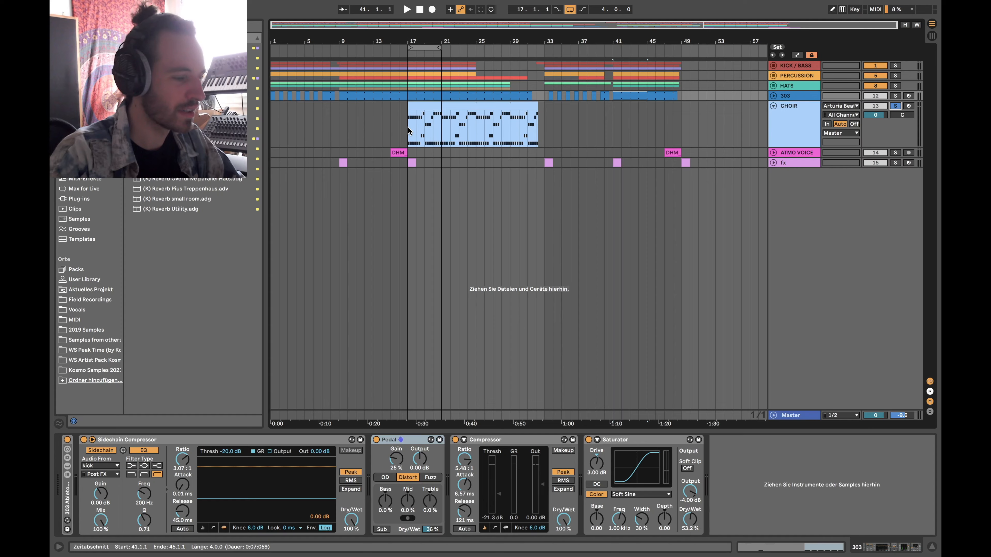
# Set the arrangement loop to the 16 bars from 17 to 33 of the CHOIR track.
pyautogui.click(504, 106)
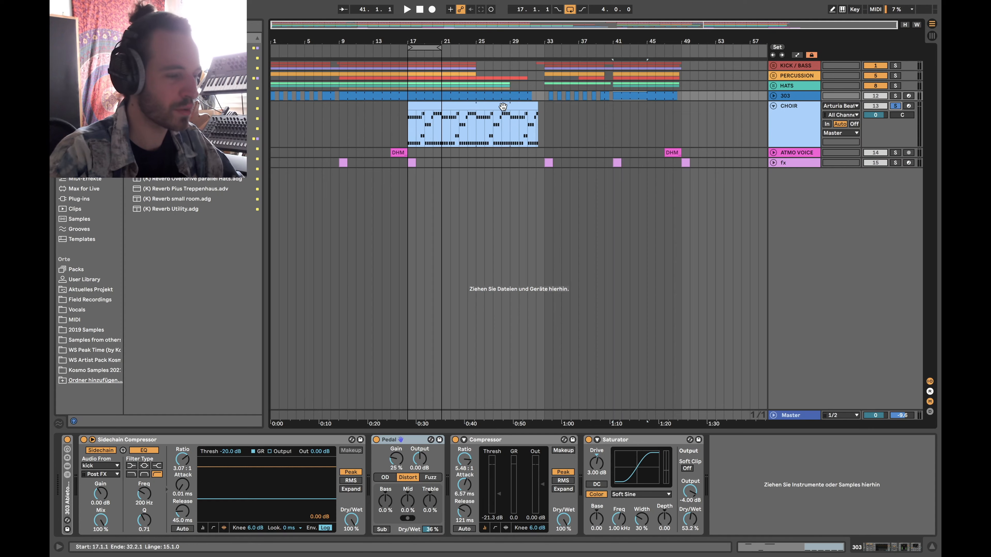
pyautogui.click(430, 116)
pyautogui.moveTo(410, 122); pyautogui.dragTo(541, 122)
pyautogui.press('super+l')
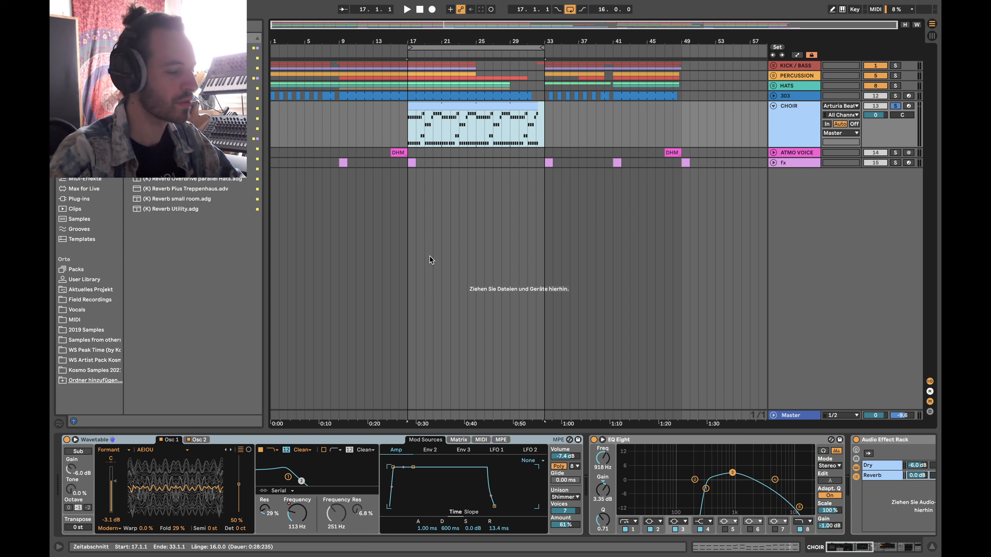
# Compare the Osc 1 and Osc 2 wavetable settings of the CHOIR track's Wavetable synth.
pyautogui.click(200, 441)
pyautogui.click(173, 441)
pyautogui.click(200, 441)
pyautogui.click(174, 442)
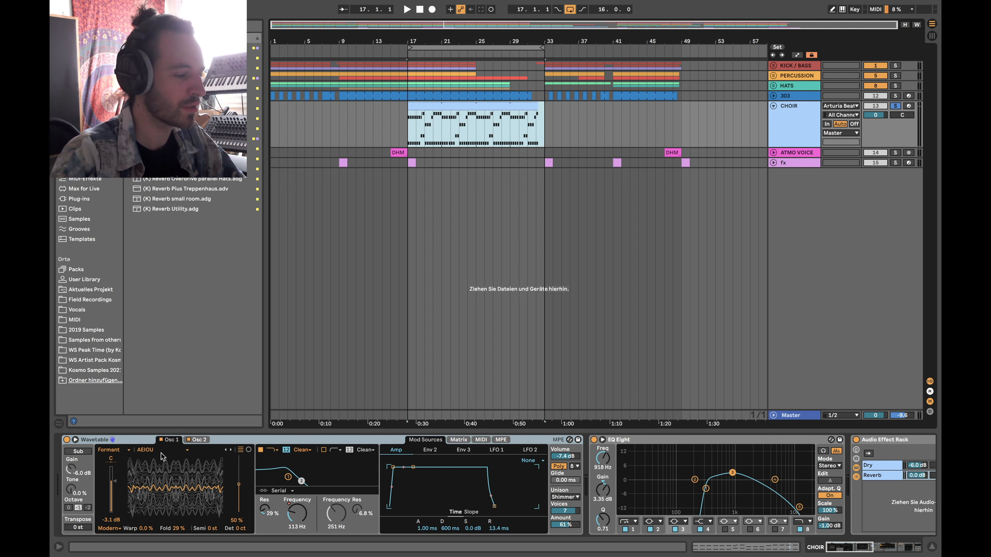
pyautogui.click(200, 440)
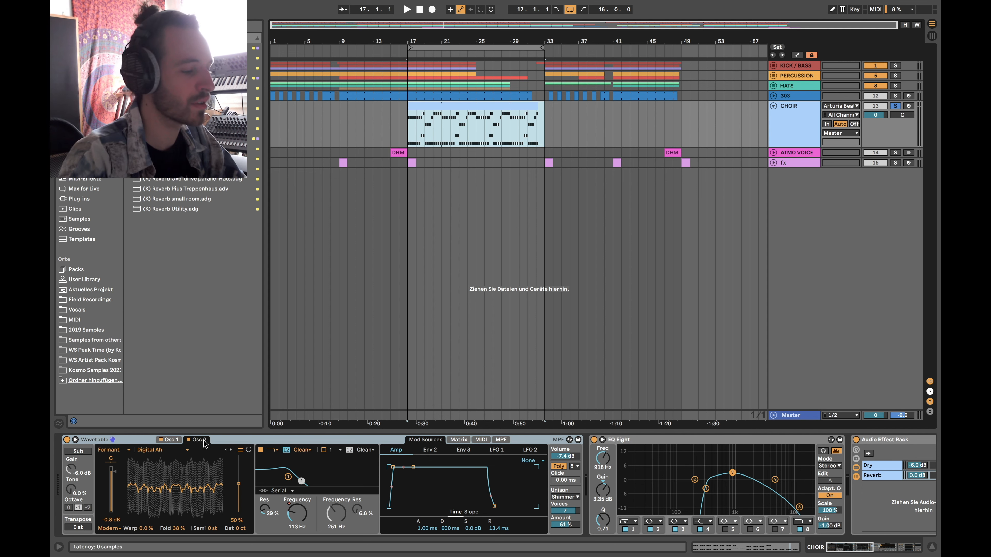
pyautogui.click(172, 441)
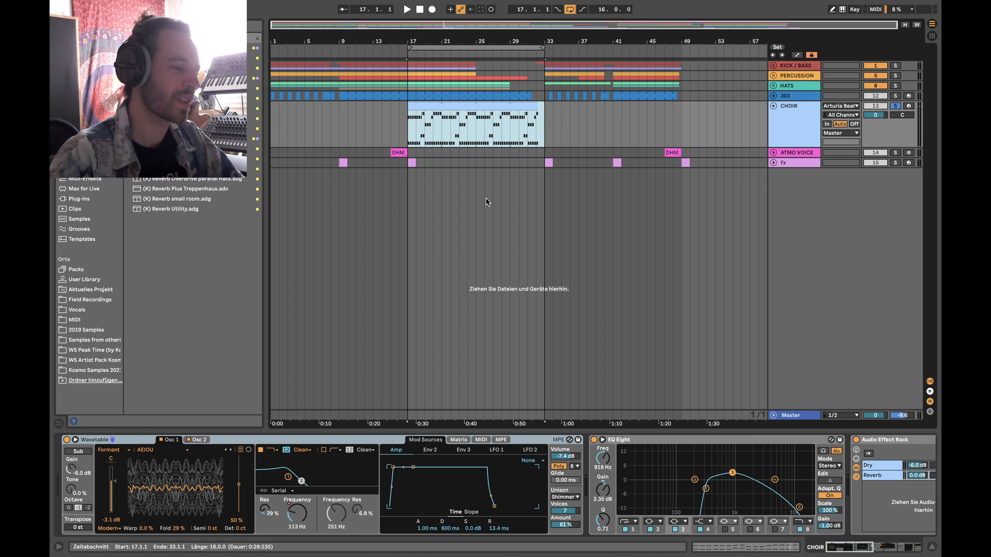
# Examine the CHOIR track's Audio Effect Rack with its Dry and Reverb chains, the Hybrid Reverb and the Sidechain Compressor.
pyautogui.click(407, 126)
pyautogui.click(514, 474)
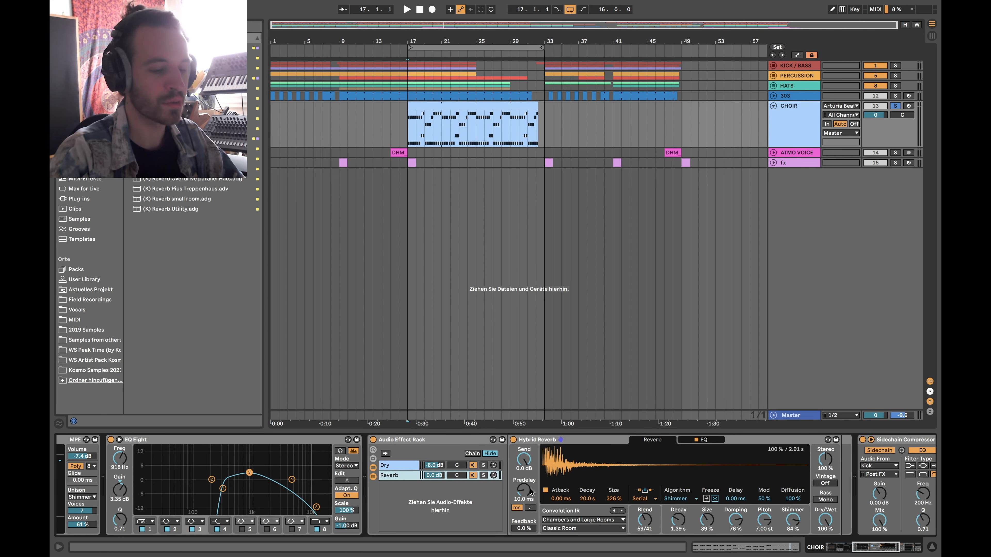
pyautogui.click(403, 464)
pyautogui.press('Down')
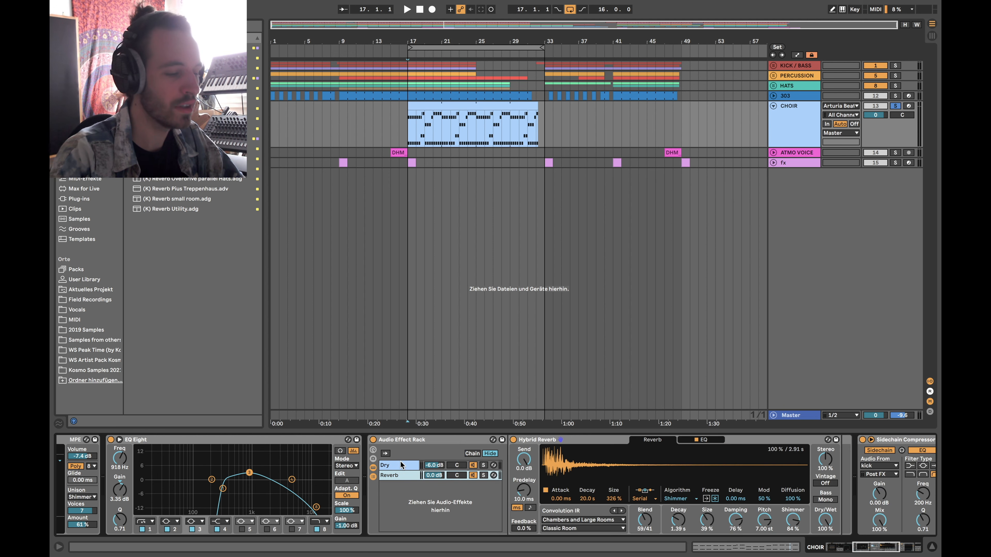
pyautogui.hscroll(10, 590, 474)
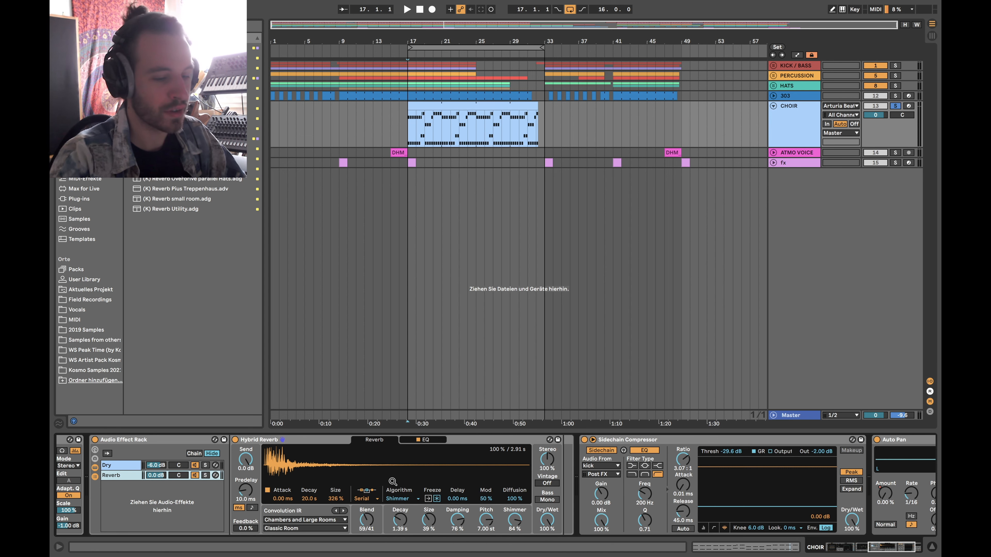
# Show the CHOIR track's automation and examine how the Auto Pan Amount curve changes around bars 29 to 31.
pyautogui.hscroll(5, 394, 482)
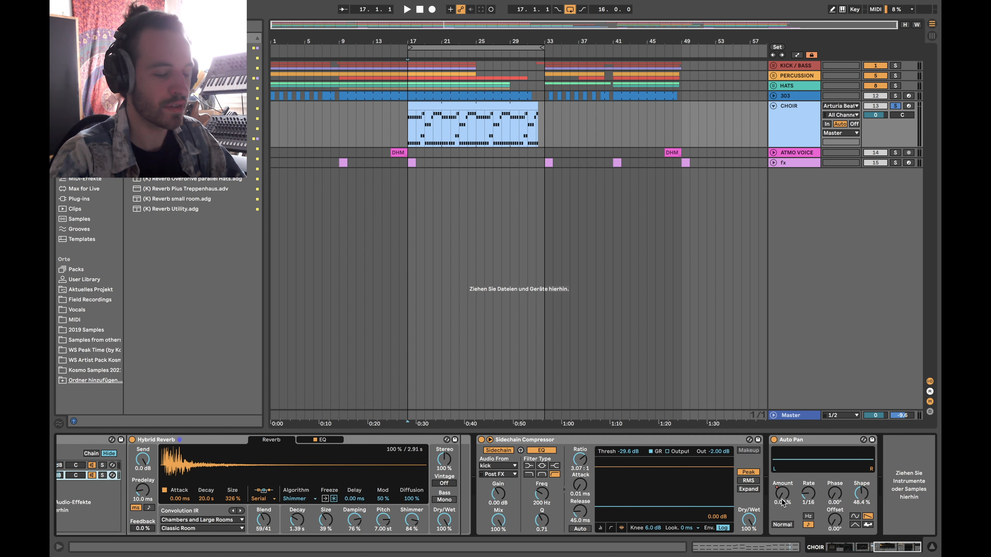
pyautogui.press('a')
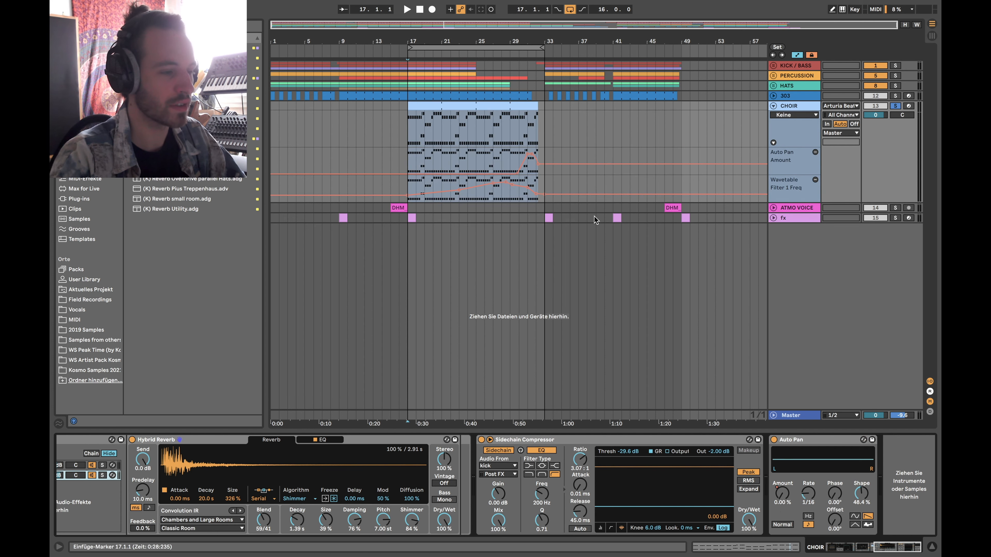
pyautogui.scroll(10, 520, 141)
pyautogui.click(511, 155)
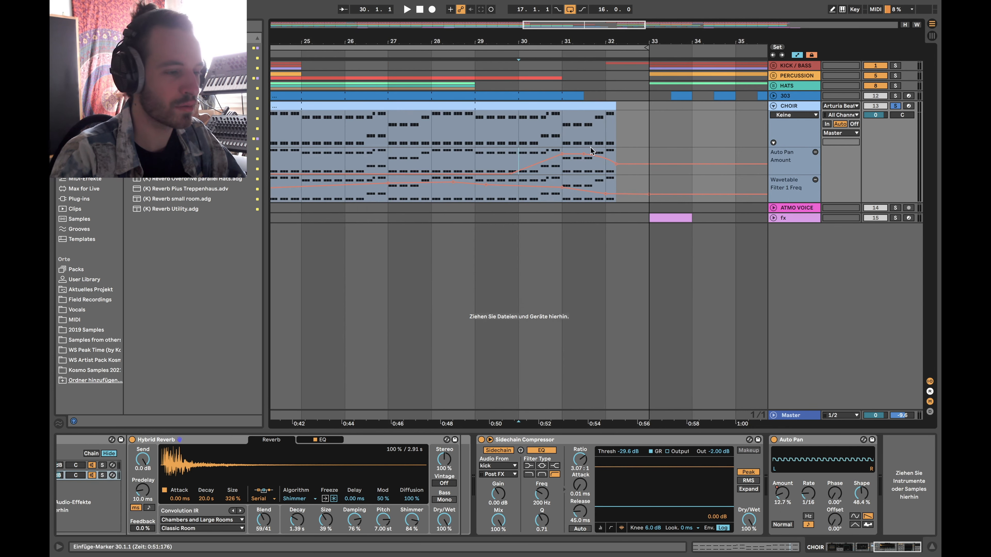
pyautogui.scroll(1, 557, 148)
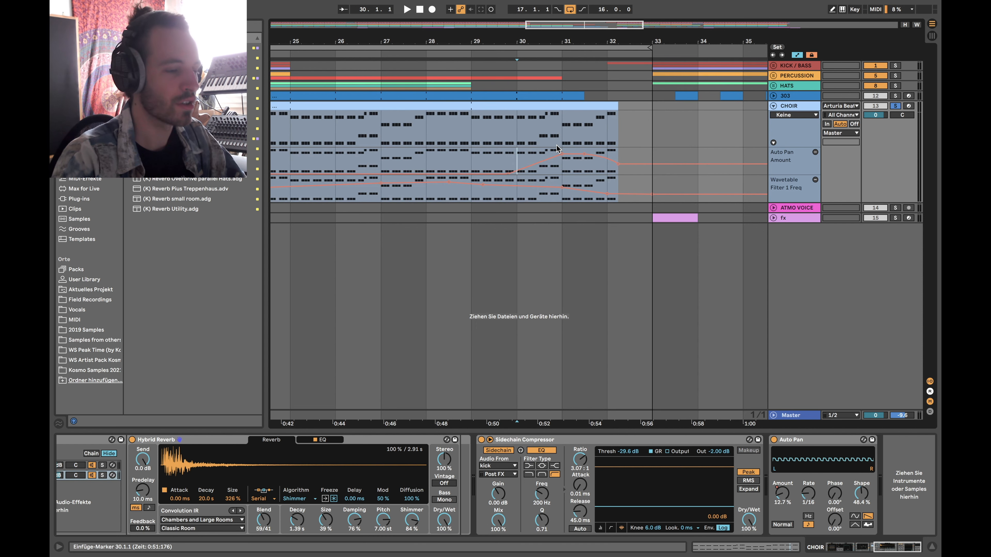
pyautogui.click(557, 148)
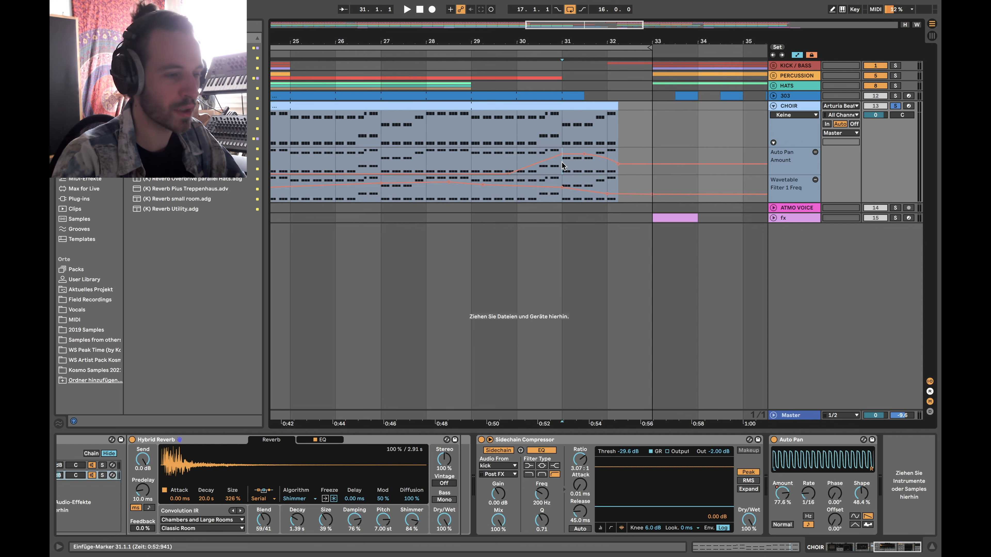
pyautogui.click(829, 497)
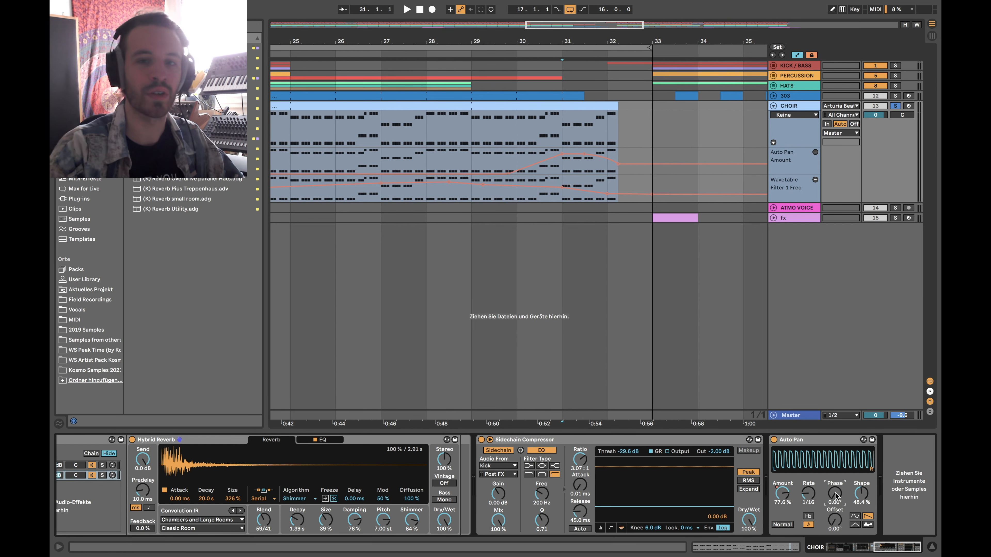
pyautogui.scroll(-4, 553, 261)
pyautogui.click(523, 162)
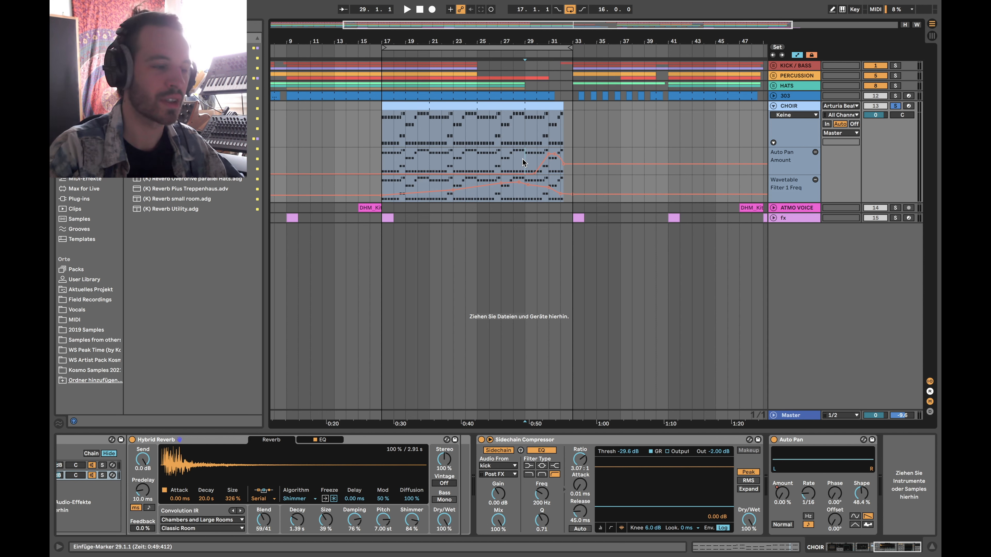
# Play the soloed CHOIR track from bar 21 and set the Sidechain Compressor's lookahead to 10 ms.
pyautogui.click(382, 164)
pyautogui.scroll(-3, 380, 163)
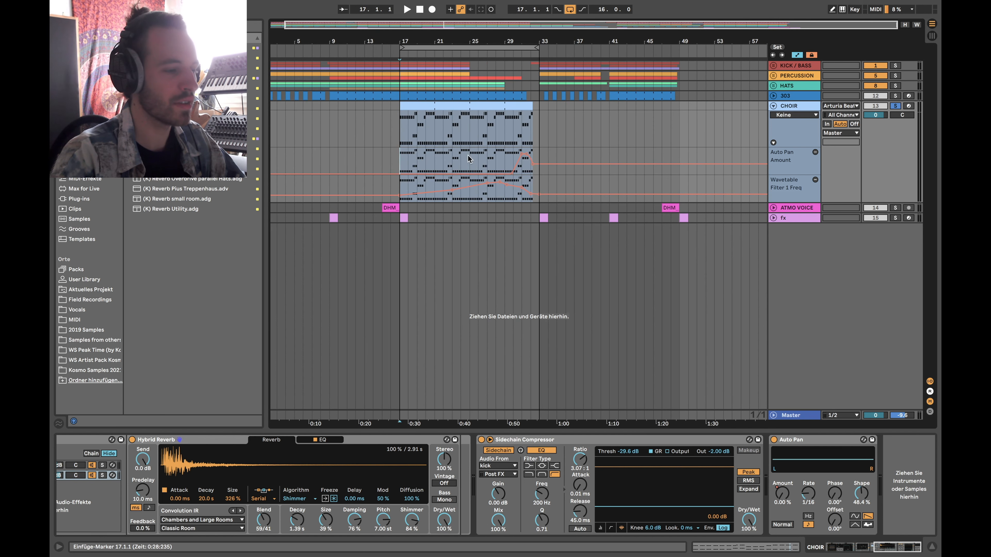
pyautogui.click(435, 159)
pyautogui.press('space')
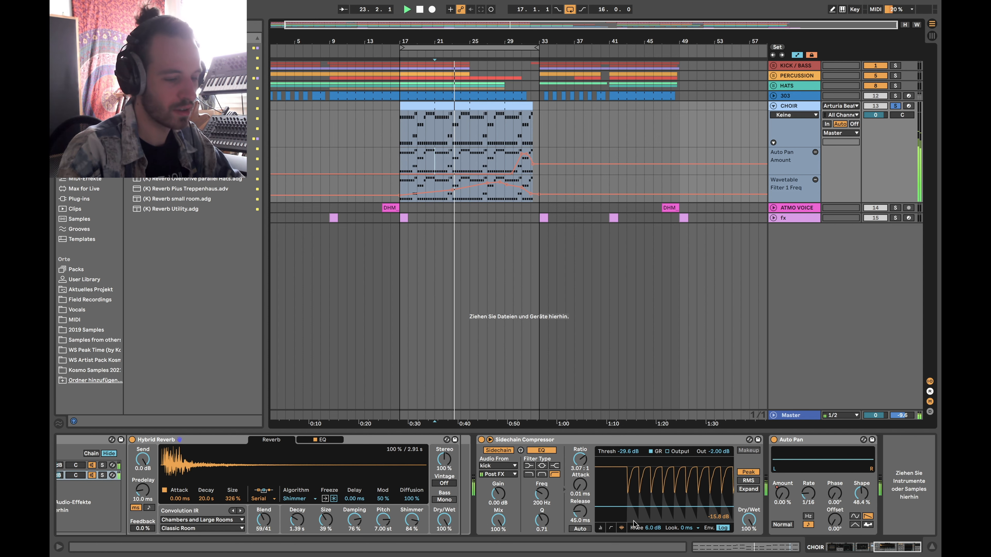
pyautogui.click(688, 528)
pyautogui.click(689, 519)
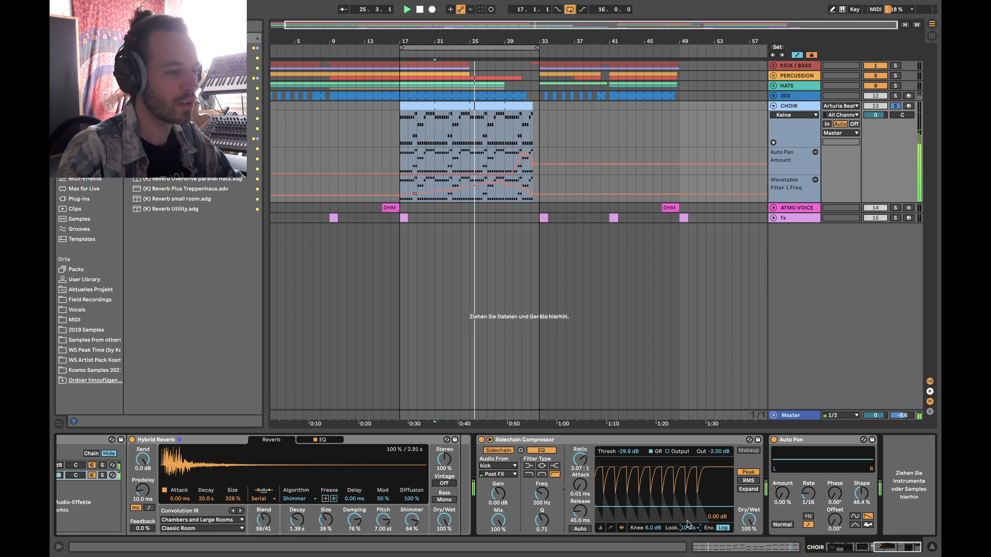
# Unsolo the CHOIR track and open its MIDI clip for note editing.
pyautogui.click(896, 105)
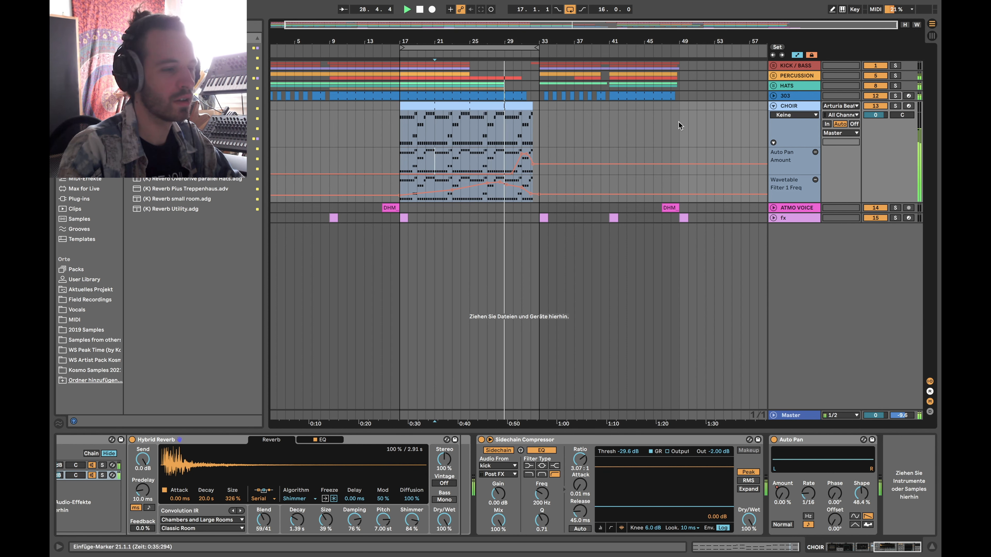
pyautogui.doubleClick(517, 106)
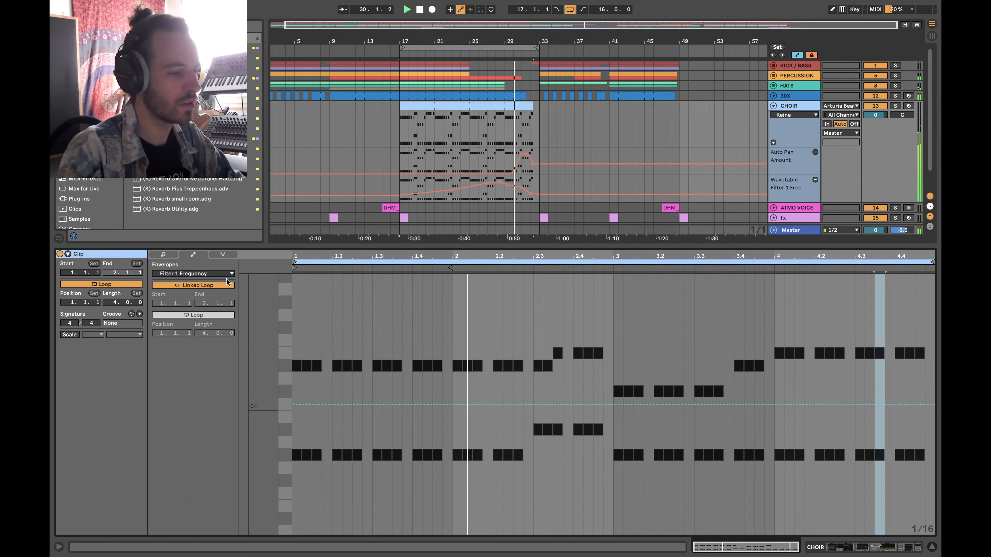
pyautogui.click(164, 254)
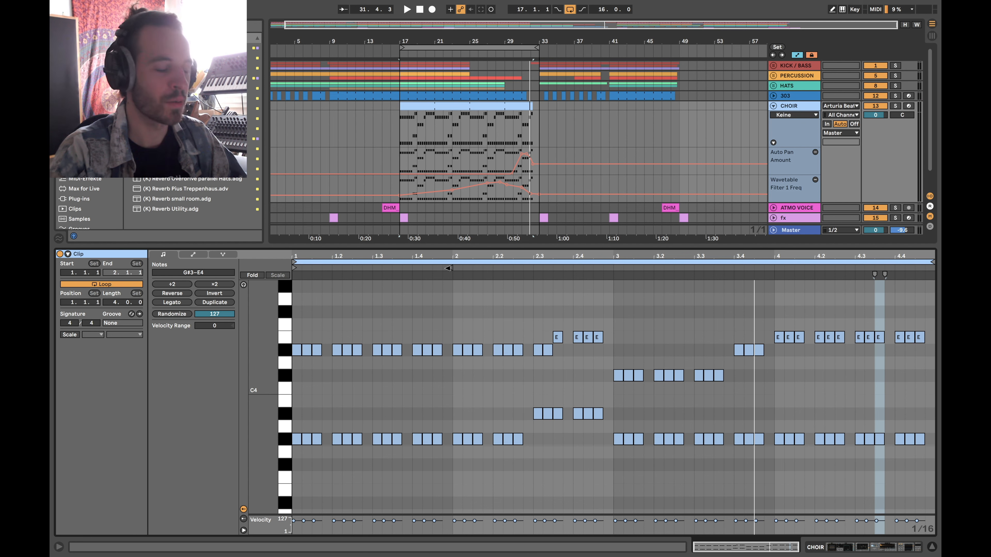
# Examine the CHOIR clip's opening pattern by selecting its G#3 notes and the D#4 notes above them.
pyautogui.moveTo(295, 342); pyautogui.dragTo(364, 449)
pyautogui.moveTo(548, 469); pyautogui.dragTo(295, 317)
pyautogui.click(300, 455)
pyautogui.click(296, 439)
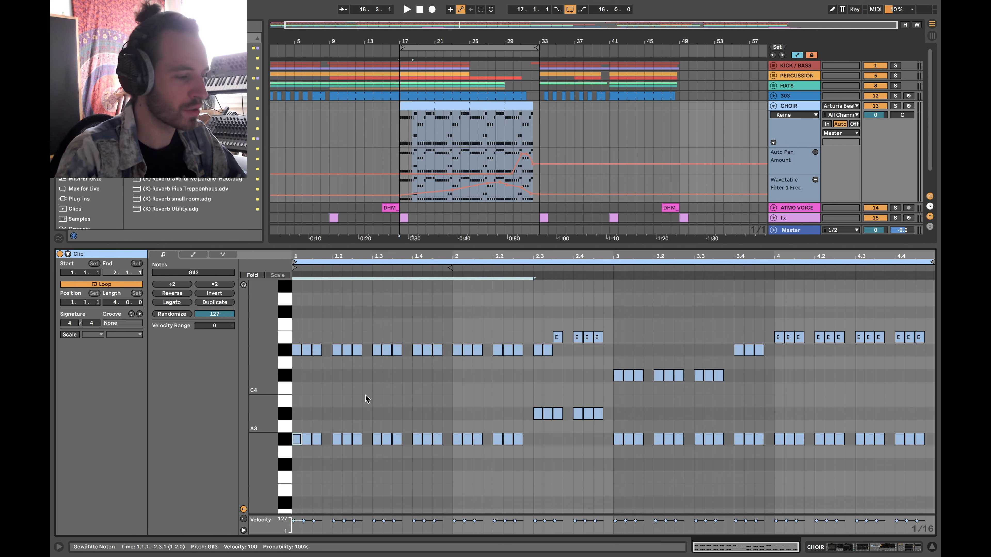
pyautogui.moveTo(296, 333); pyautogui.dragTo(523, 374)
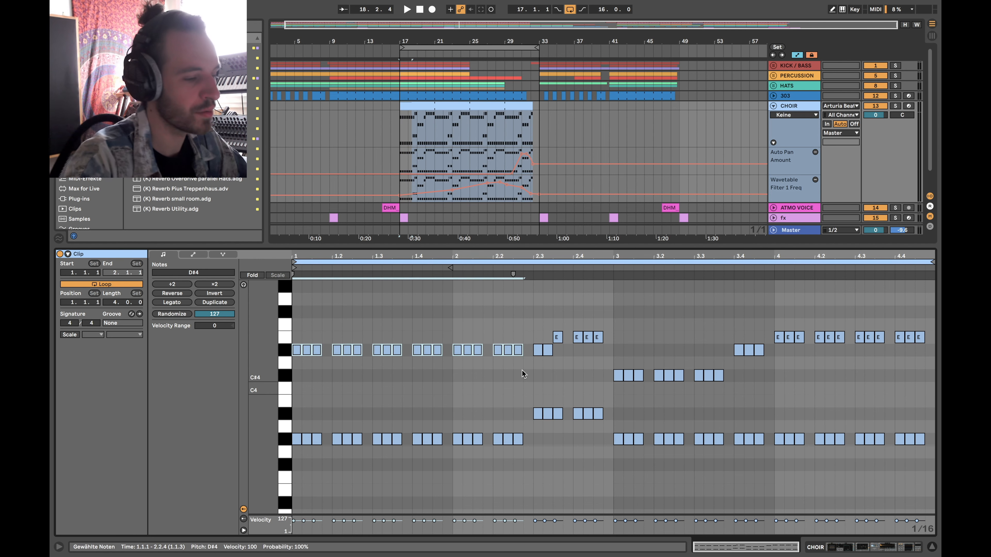
pyautogui.moveTo(532, 332); pyautogui.dragTo(294, 380)
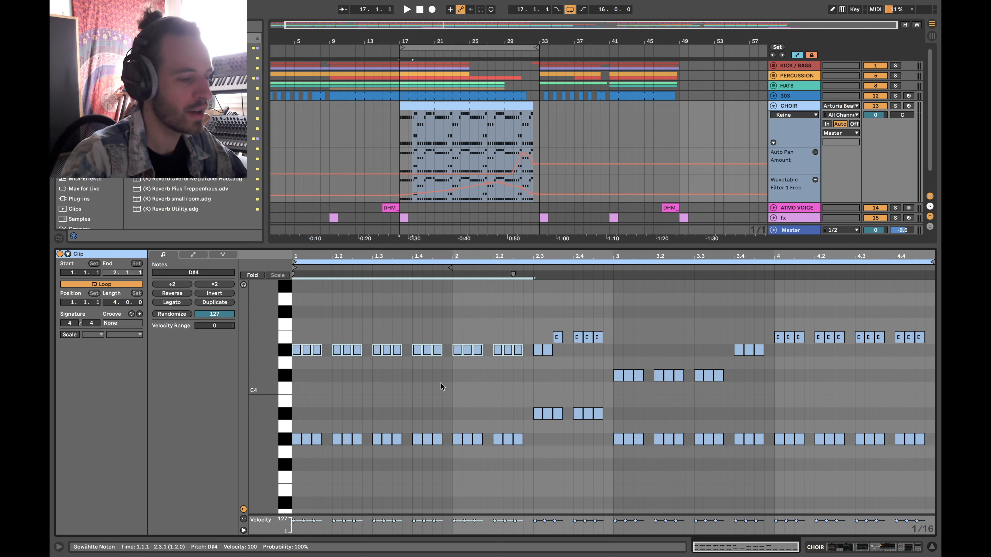
pyautogui.click(528, 385)
# Transpose the A#3 notes in the second half of the CHOIR clip's bar 2 up one octave.
pyautogui.moveTo(534, 402); pyautogui.dragTo(608, 429)
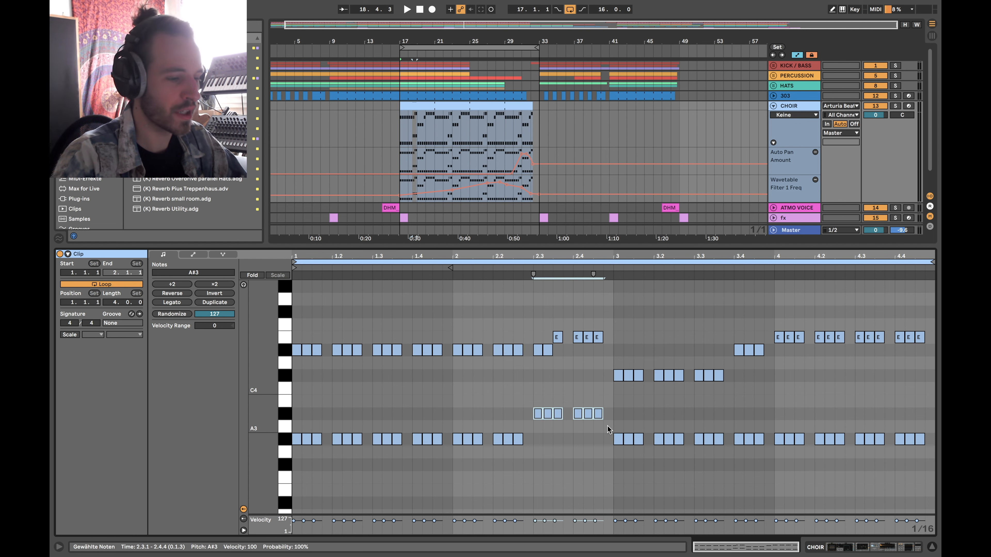
pyautogui.hotkey('shift', 'Up')
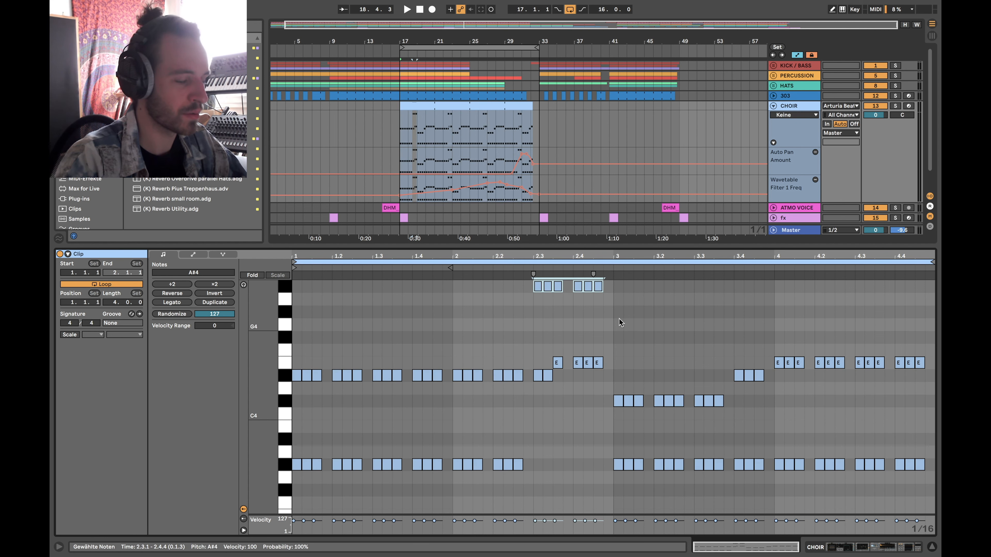
pyautogui.scroll(1, 540, 391)
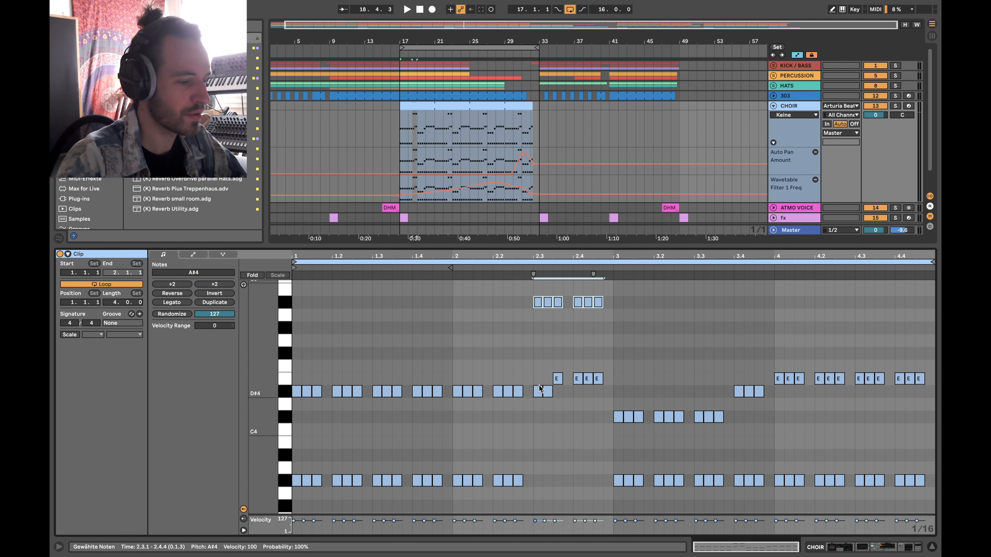
pyautogui.scroll(-1, 545, 417)
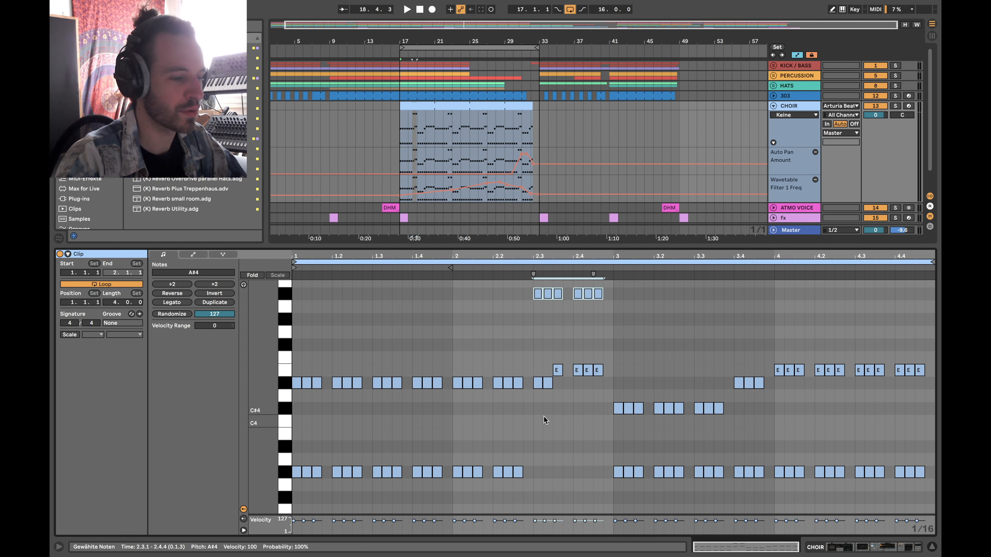
# Compare the G#3, E4 and A#4 notes in the CHOIR clip's first two bars, then transpose the A#4 notes down one octave.
pyautogui.moveTo(526, 469); pyautogui.dragTo(293, 465)
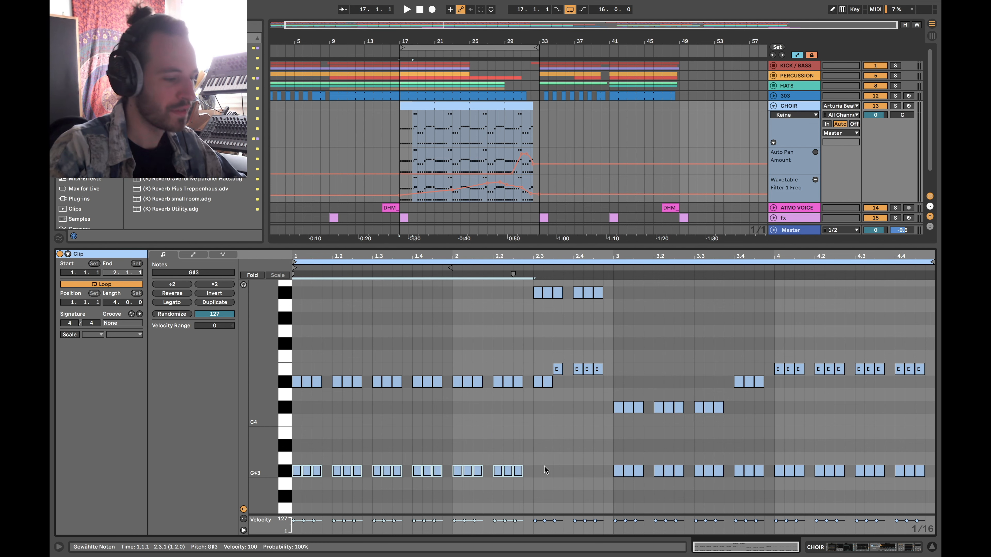
pyautogui.moveTo(546, 469); pyautogui.dragTo(225, 468)
pyautogui.moveTo(526, 393); pyautogui.dragTo(612, 367)
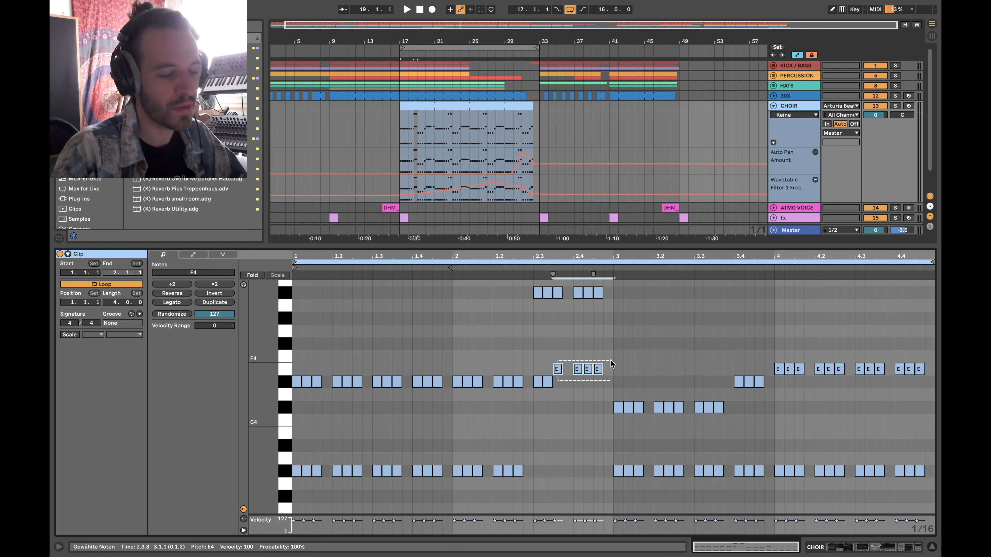
pyautogui.moveTo(516, 289); pyautogui.dragTo(626, 300)
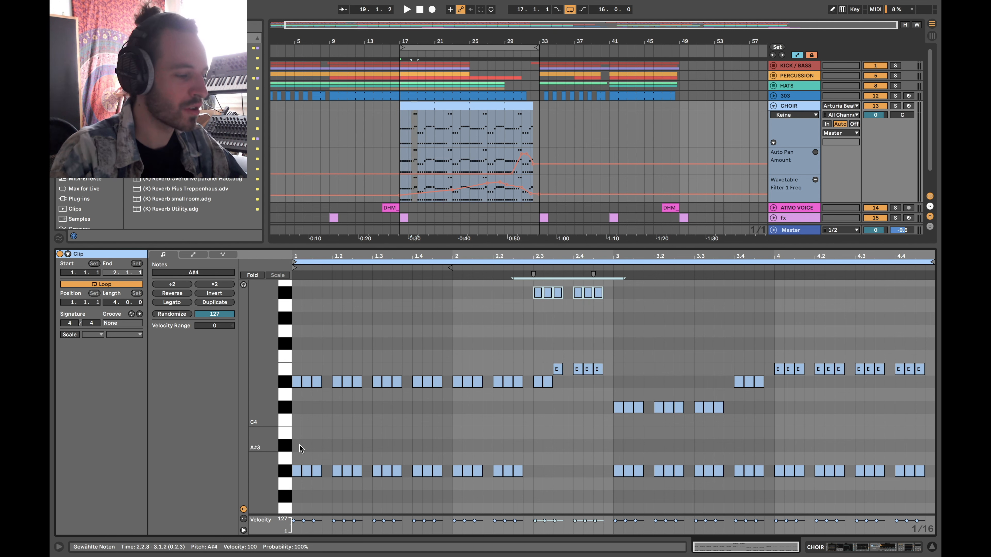
pyautogui.moveTo(523, 301); pyautogui.dragTo(616, 279)
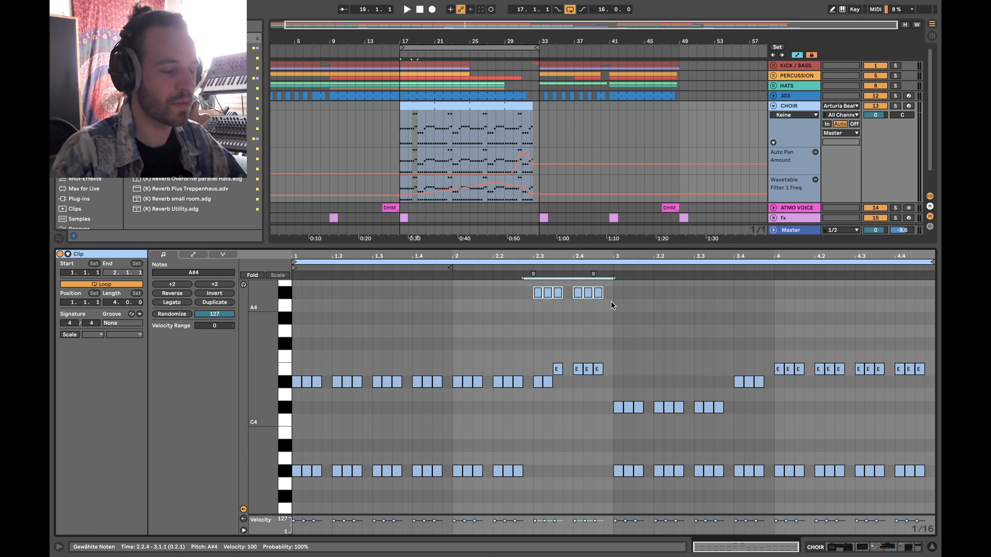
pyautogui.hotkey('shift', 'Down')
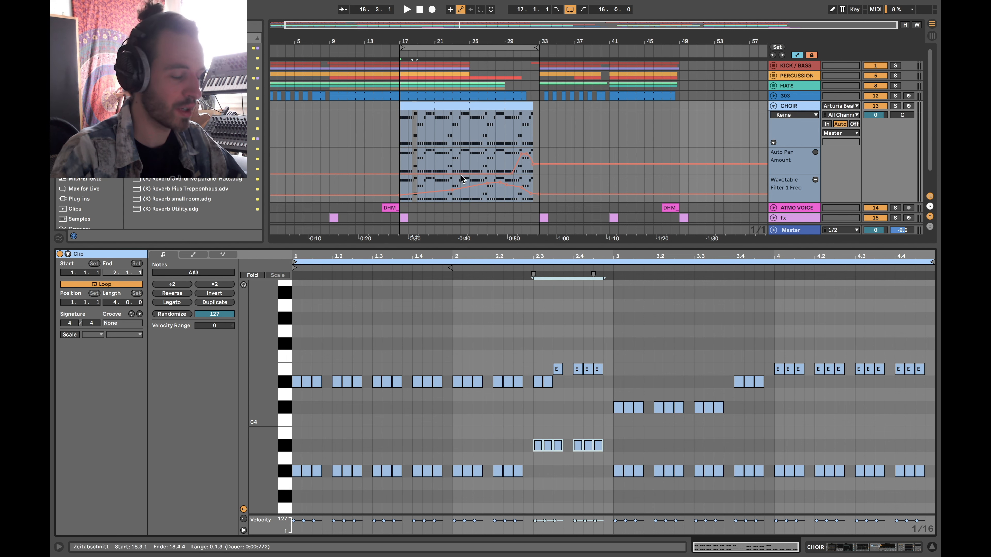
# Hide the automation and play the soloed CHOIR track from bar 21.
pyautogui.press('a')
pyautogui.click(435, 121)
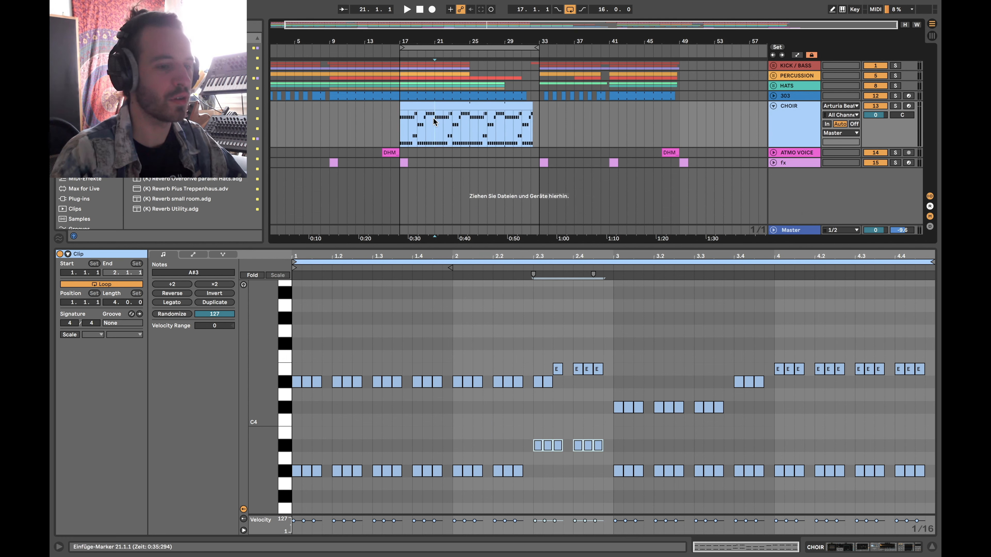
pyautogui.press('space')
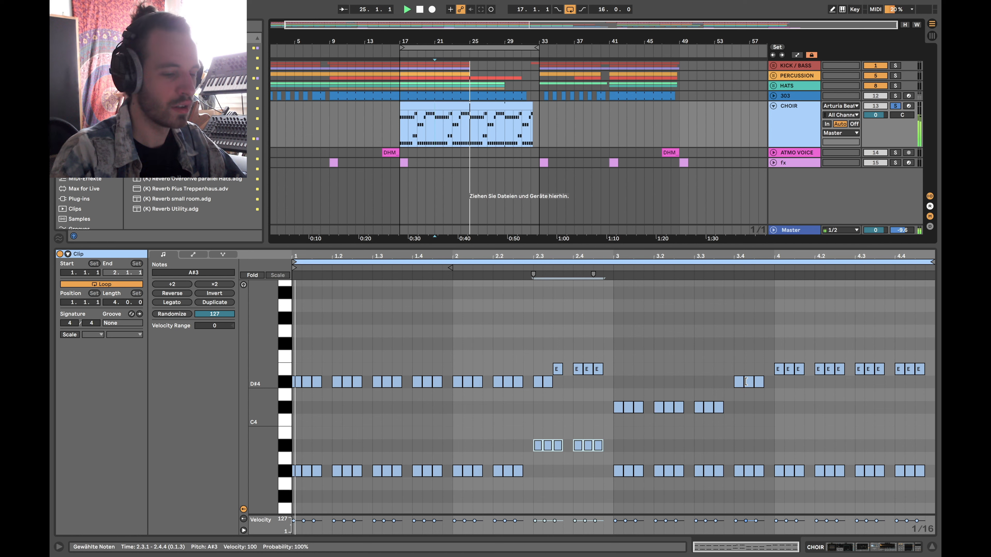
# Fold the CHOIR track, unfold the ATMO VOICE and fx tracks, and switch off the arrangement loop.
pyautogui.click(773, 105)
pyautogui.click(571, 9)
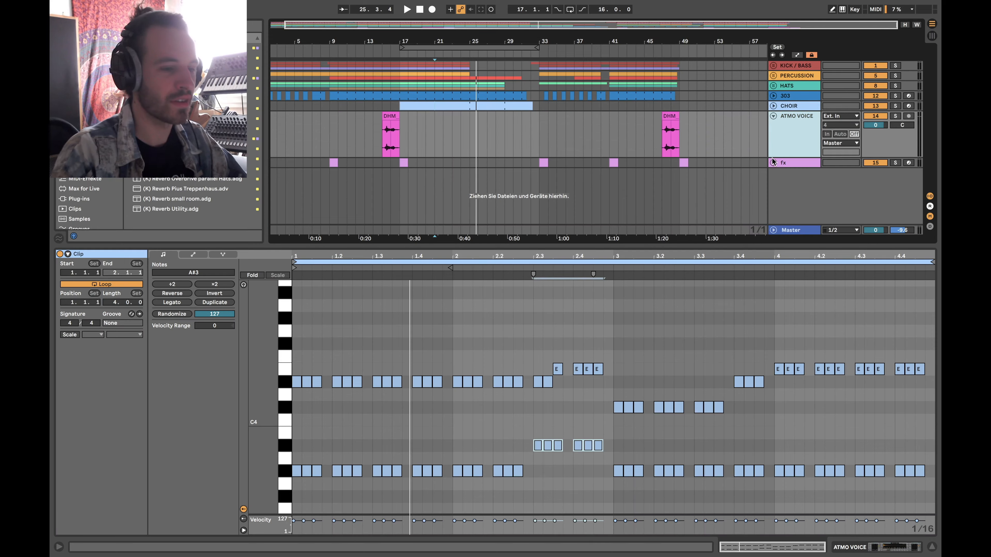
pyautogui.click(773, 162)
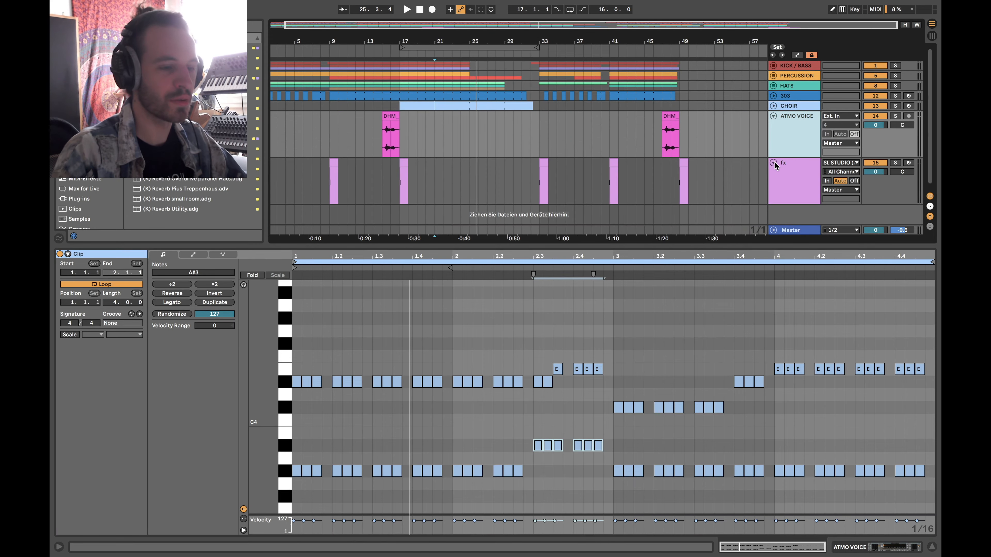
pyautogui.press('super+alt+l')
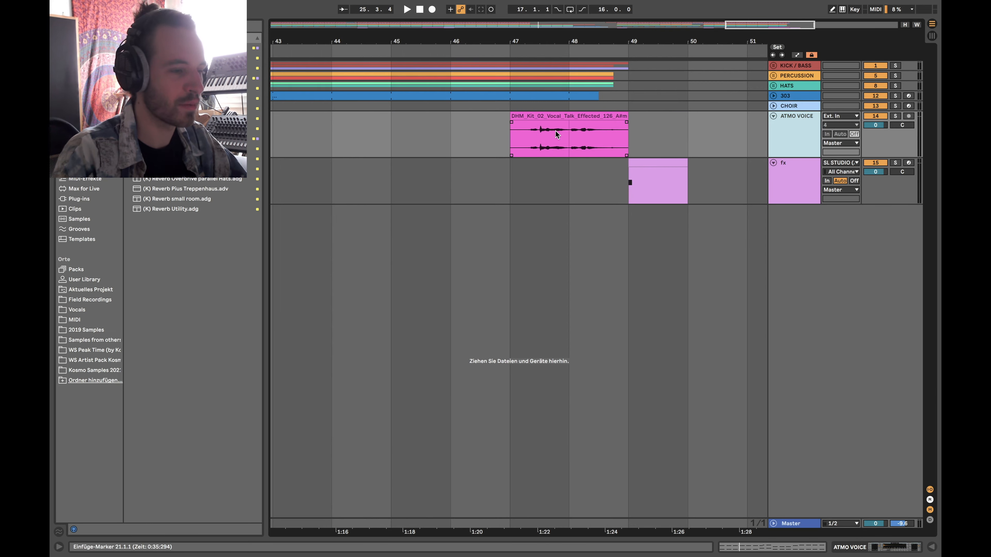
# Solo the ATMO VOICE track and open its DHM_Kit_02_Vocal_Talk_Effected clip at bar 47.
pyautogui.click(508, 131)
pyautogui.press('s')
pyautogui.click(521, 115)
pyautogui.doubleClick(521, 115)
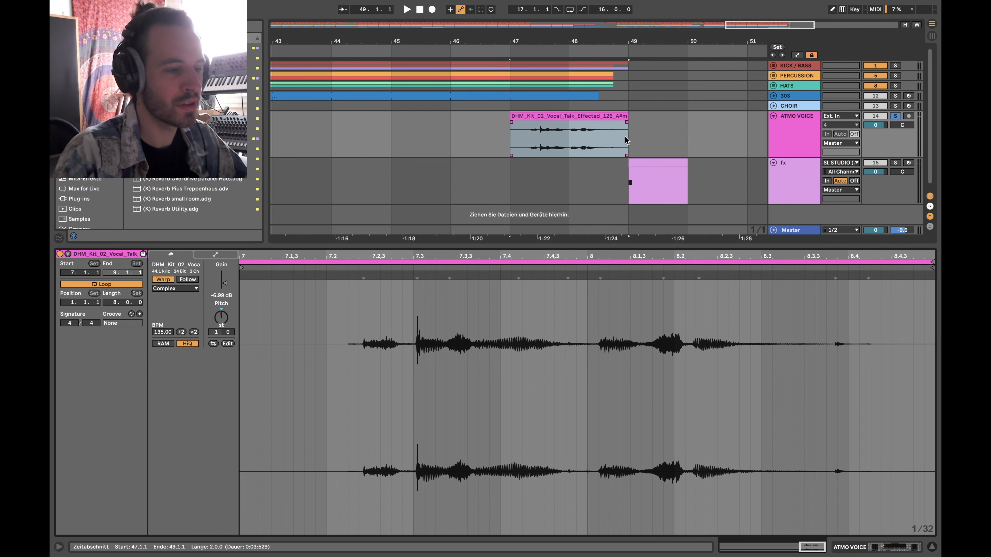
# Examine the ATMO VOICE track's Compressor and Hybrid Reverb chain, and play the vocal clip from bar 47.
pyautogui.hotkey('shift', 'Tab')
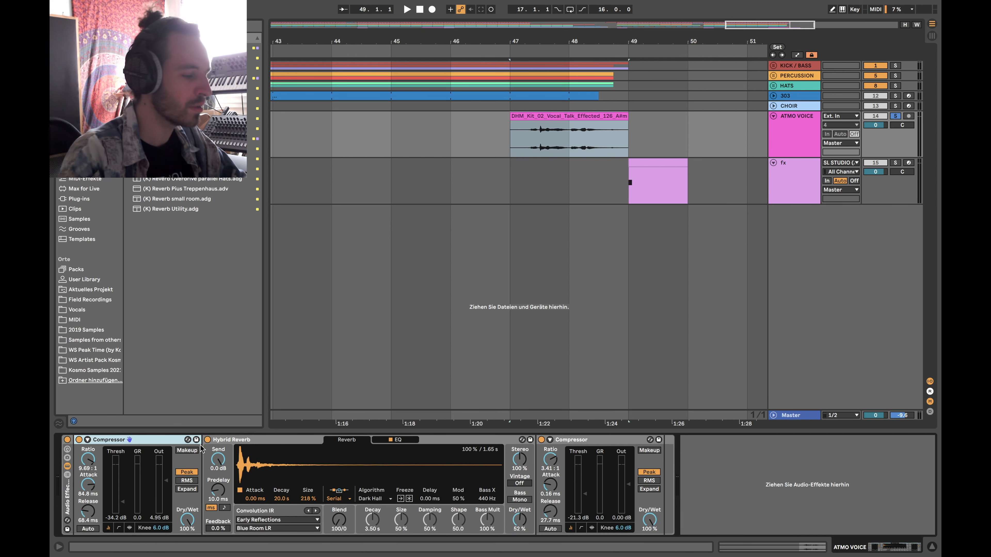
pyautogui.click(229, 439)
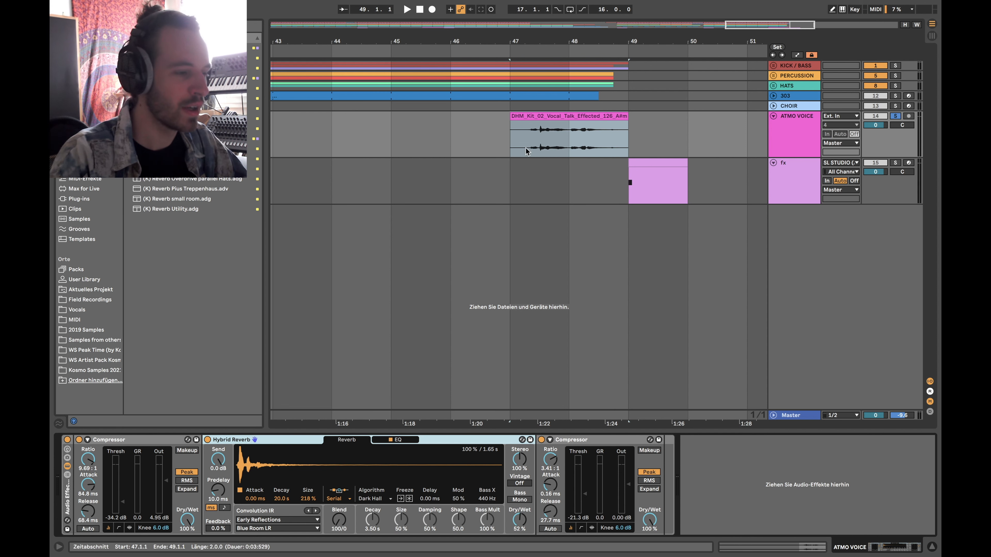
pyautogui.click(510, 134)
pyautogui.press('space')
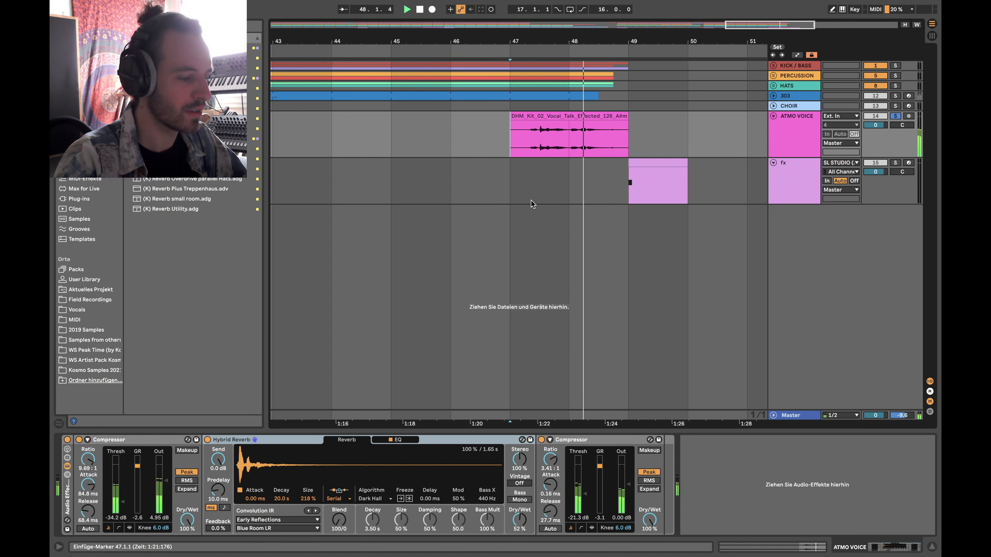
pyautogui.press('space')
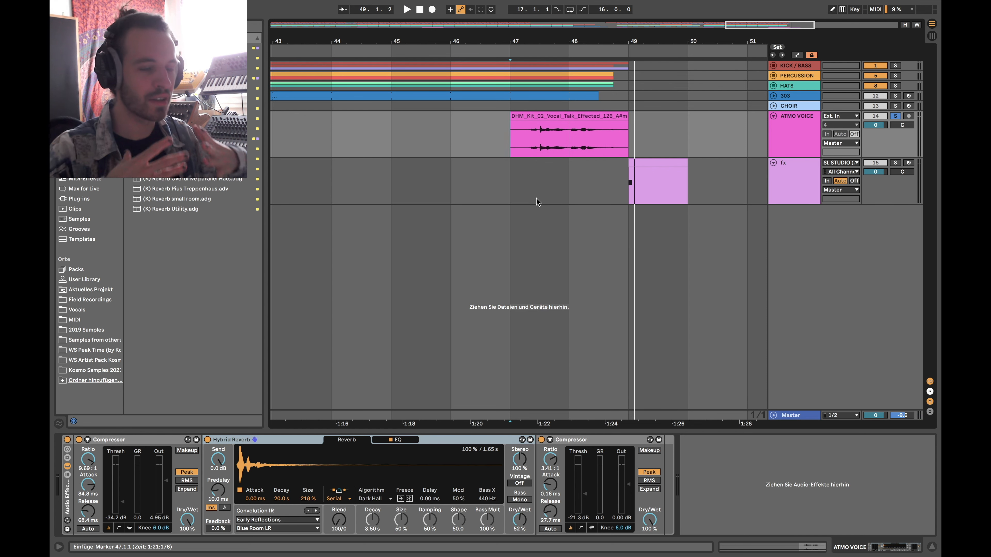
# Unsolo and fold the ATMO VOICE track, and solo the fx track.
pyautogui.scroll(-5, 597, 187)
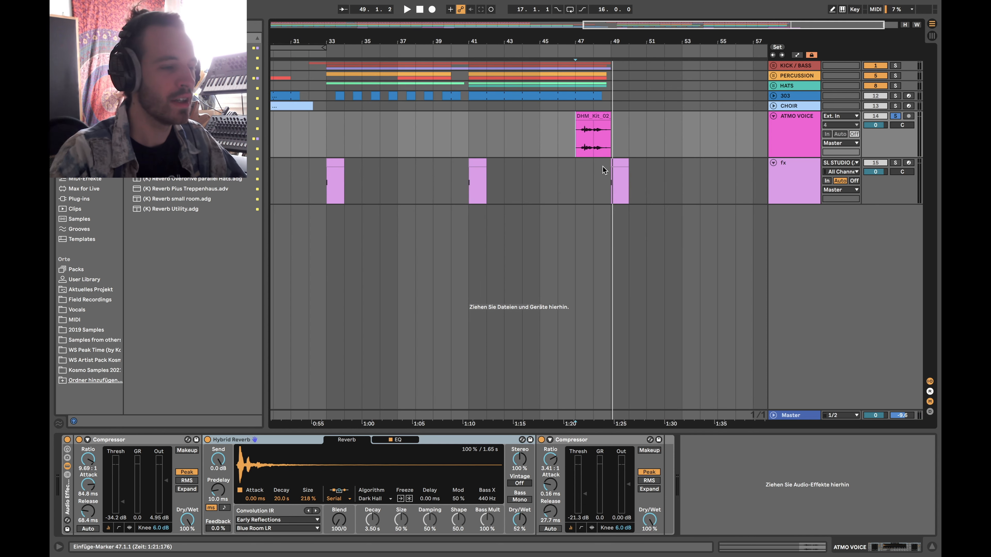
pyautogui.click(897, 116)
pyautogui.click(593, 134)
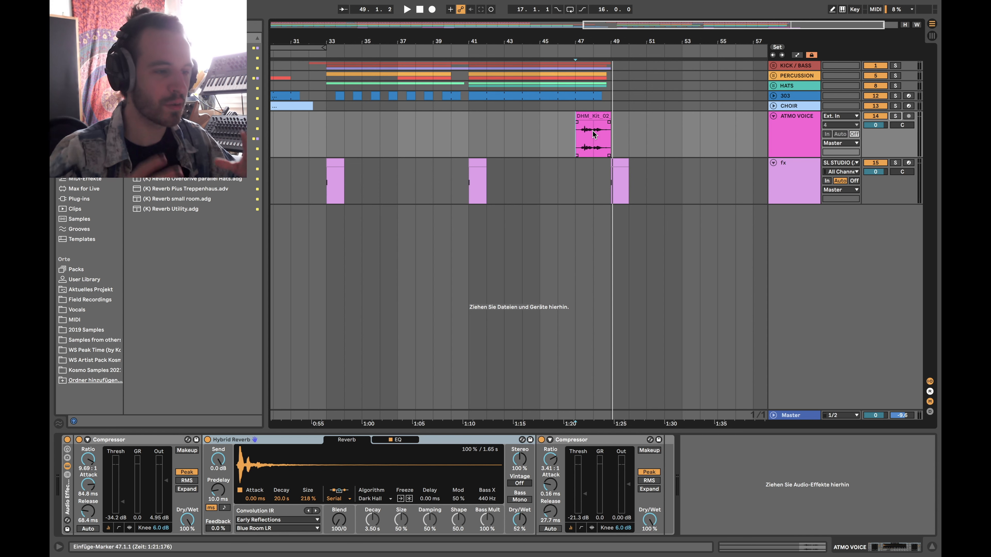
pyautogui.click(774, 116)
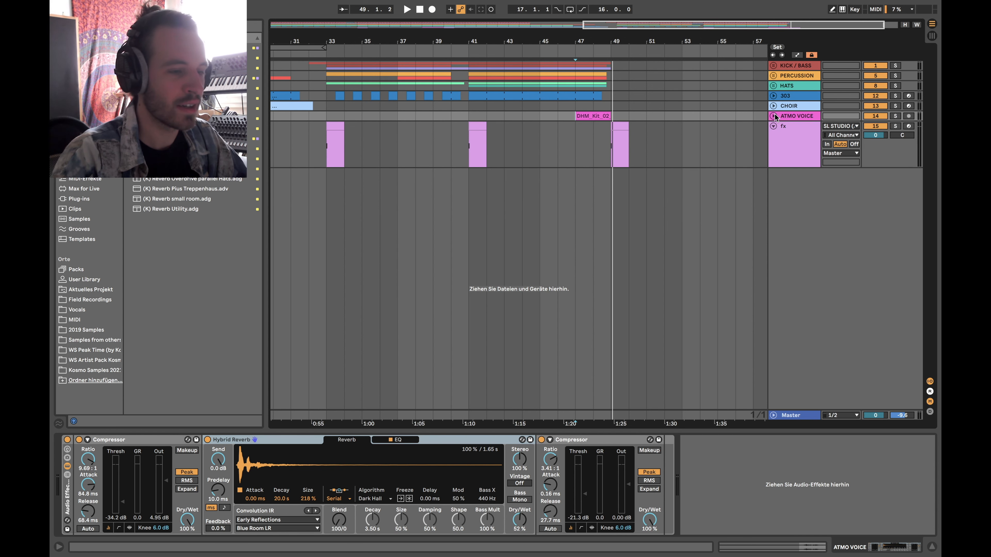
pyautogui.click(895, 126)
# Examine the soloed fx track's clip at bar 33 and its position relative to the other tracks.
pyautogui.hscroll(-3, 476, 179)
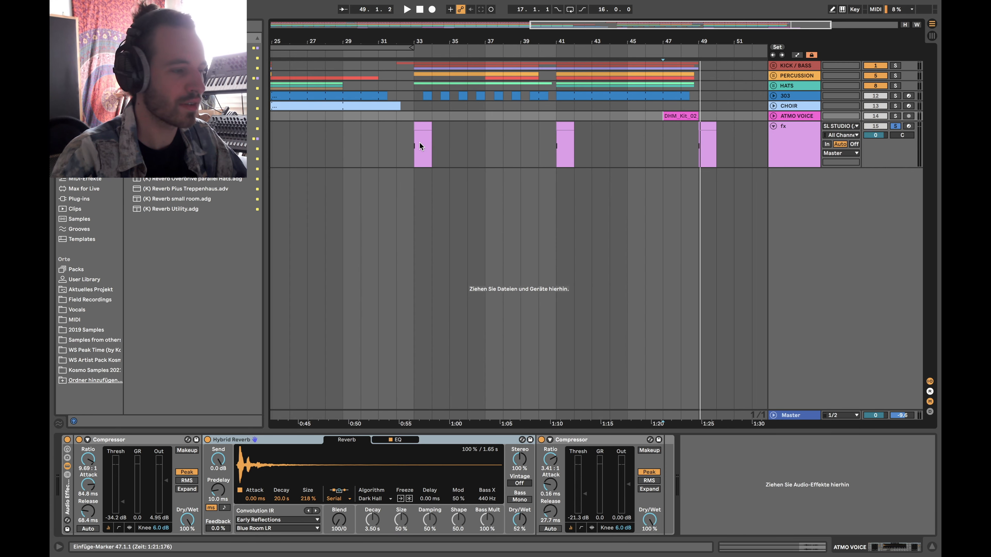
pyautogui.click(412, 141)
pyautogui.scroll(3, 412, 141)
pyautogui.scroll(-3, 412, 141)
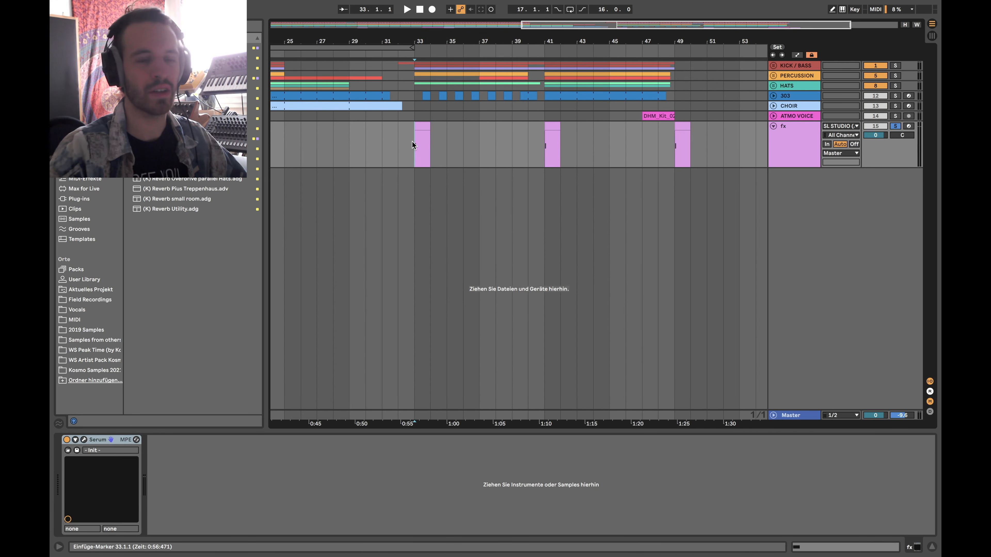
pyautogui.scroll(5, 412, 141)
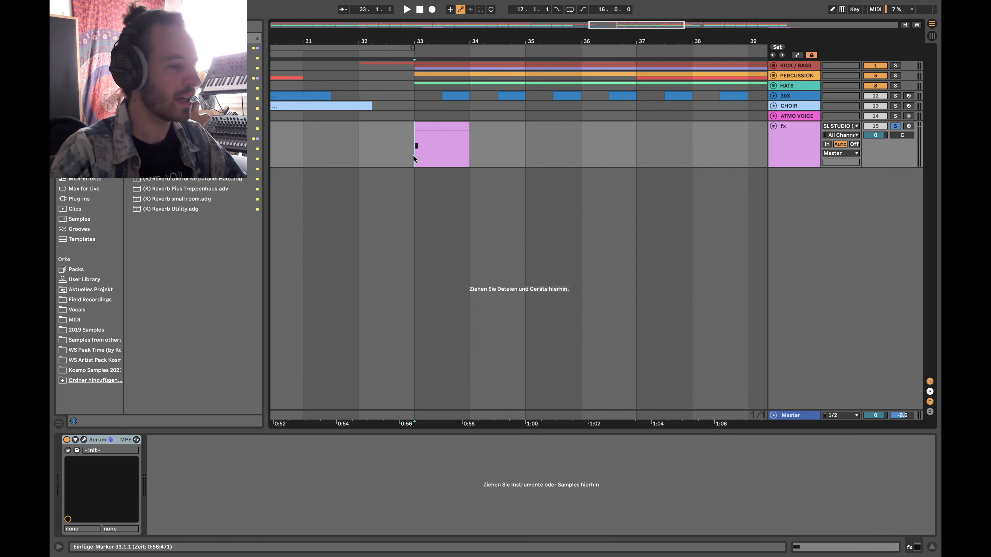
pyautogui.moveTo(413, 155); pyautogui.dragTo(467, 155)
pyautogui.scroll(-3, 467, 156)
pyautogui.click(442, 156)
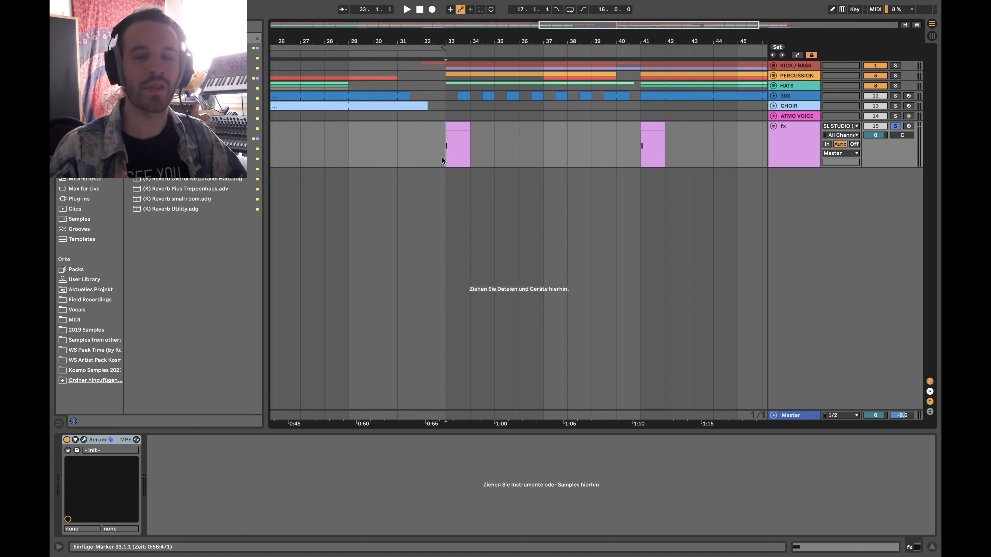
# Unsolo and deactivate the fx track, and play the arrangement from bar 32 without it.
pyautogui.click(422, 146)
pyautogui.click(900, 127)
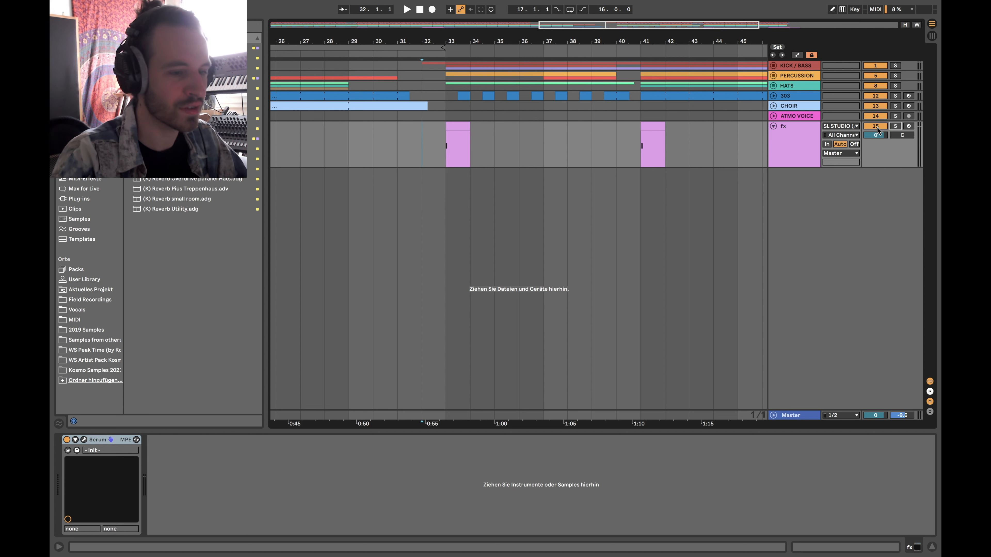
pyautogui.click(773, 126)
pyautogui.click(773, 126)
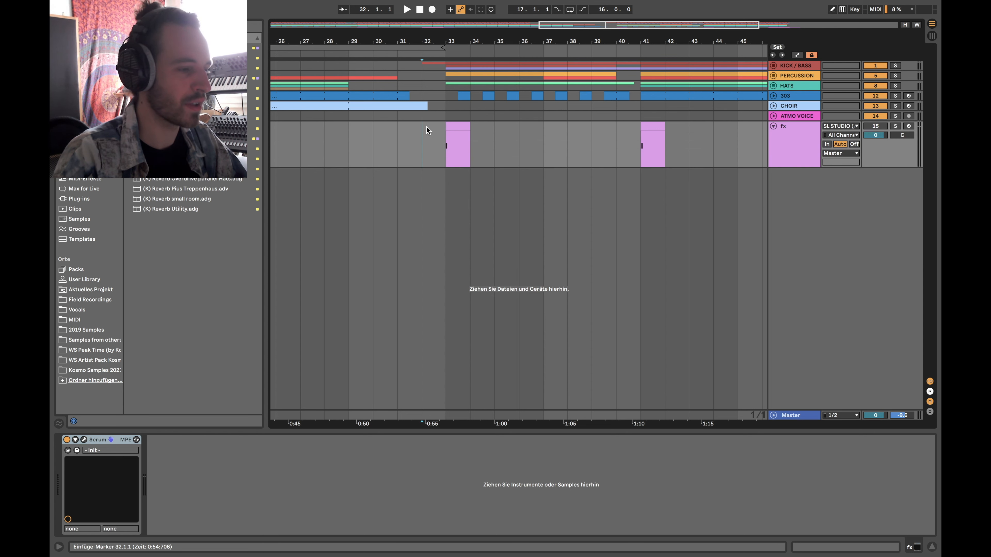
pyautogui.press('space')
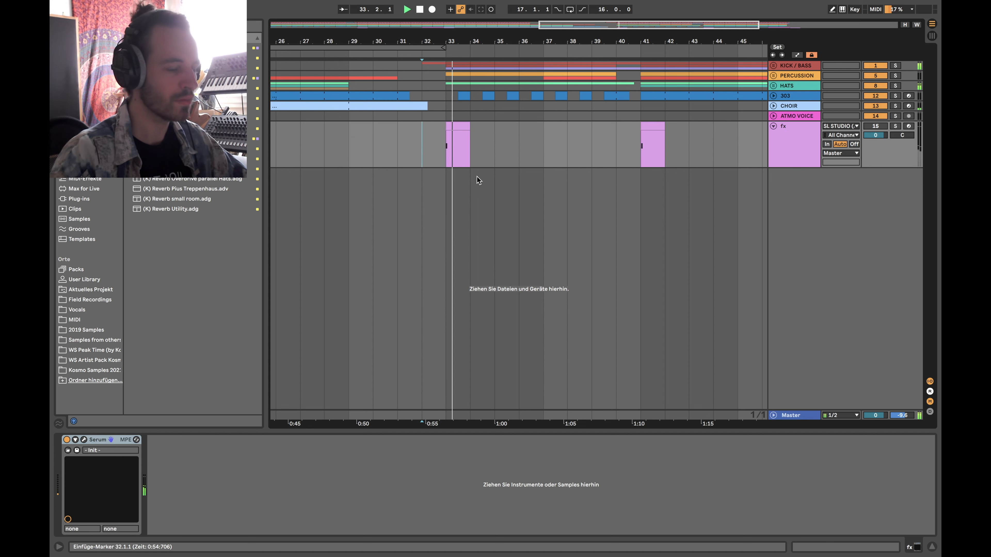
pyautogui.click(455, 128)
pyautogui.press('space')
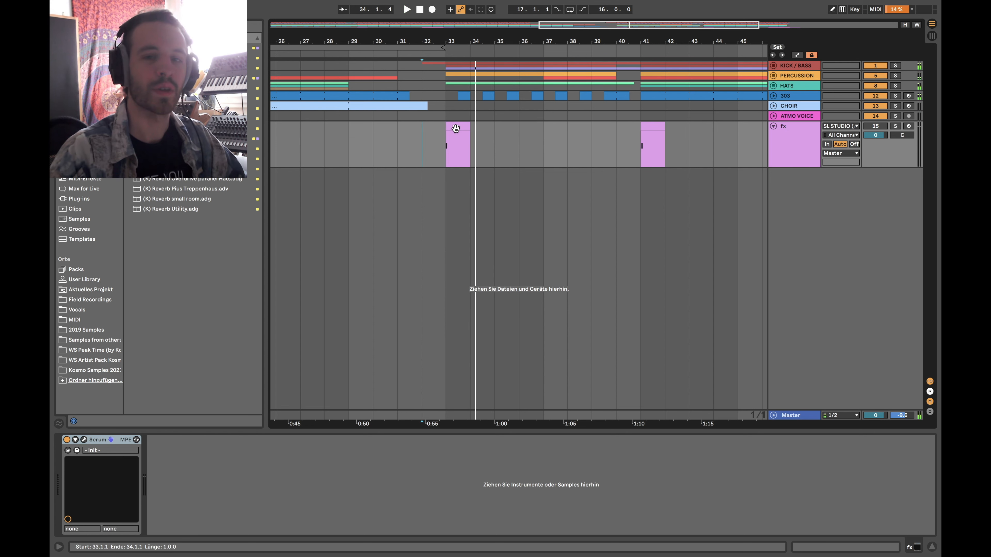
# Reactivate the fx track and play the arrangement from bar 32 with its sound included.
pyautogui.click(455, 128)
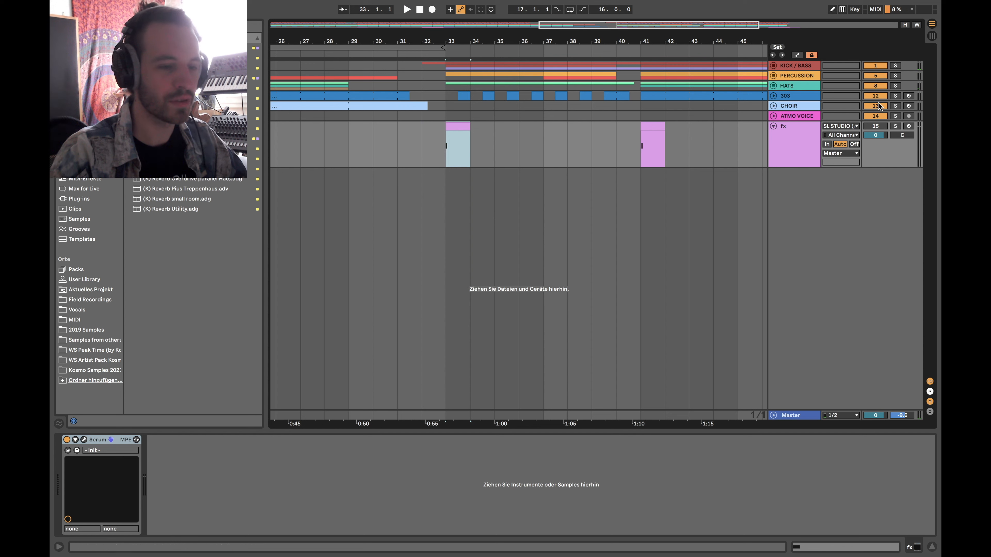
pyautogui.click(428, 137)
pyautogui.press('space')
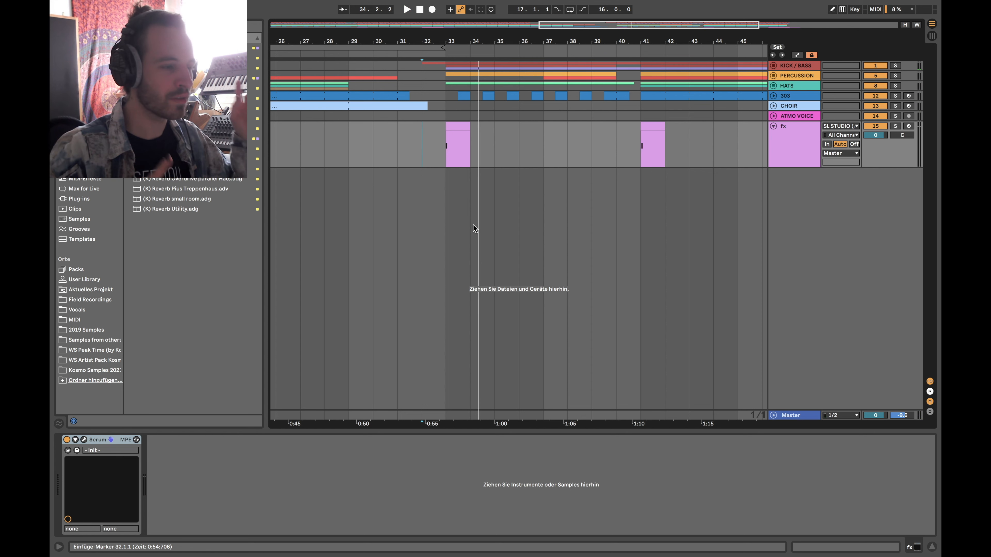
# Open the fx track's Serum instrument, examine its oscillator settings and distortion, delay and reverb effects, and close its window.
pyautogui.click(451, 138)
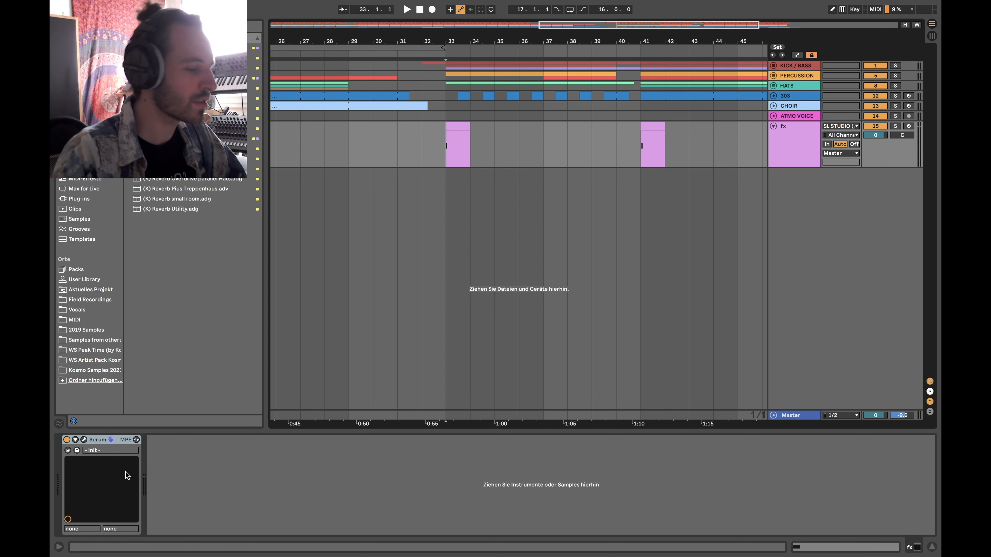
pyautogui.click(83, 440)
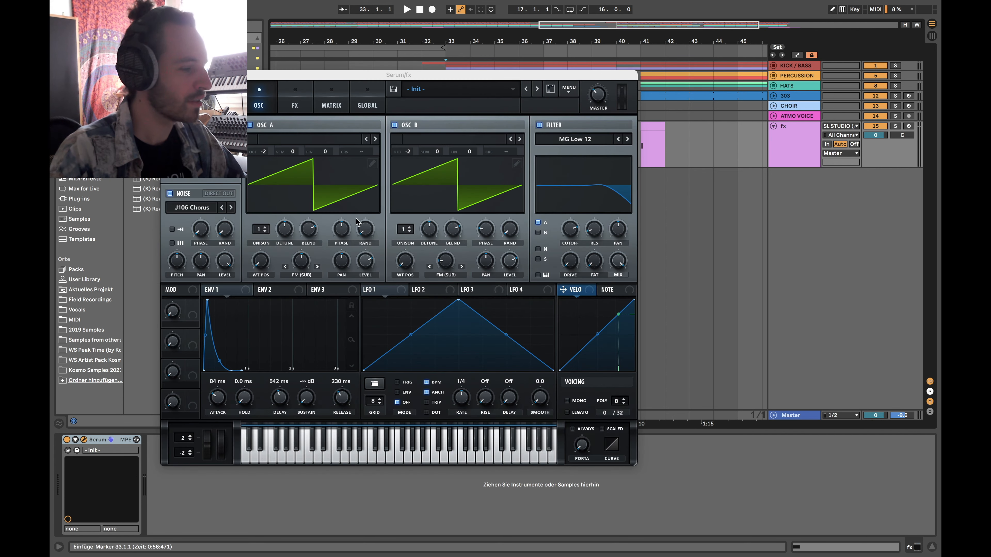
pyautogui.moveTo(336, 76); pyautogui.dragTo(371, 58)
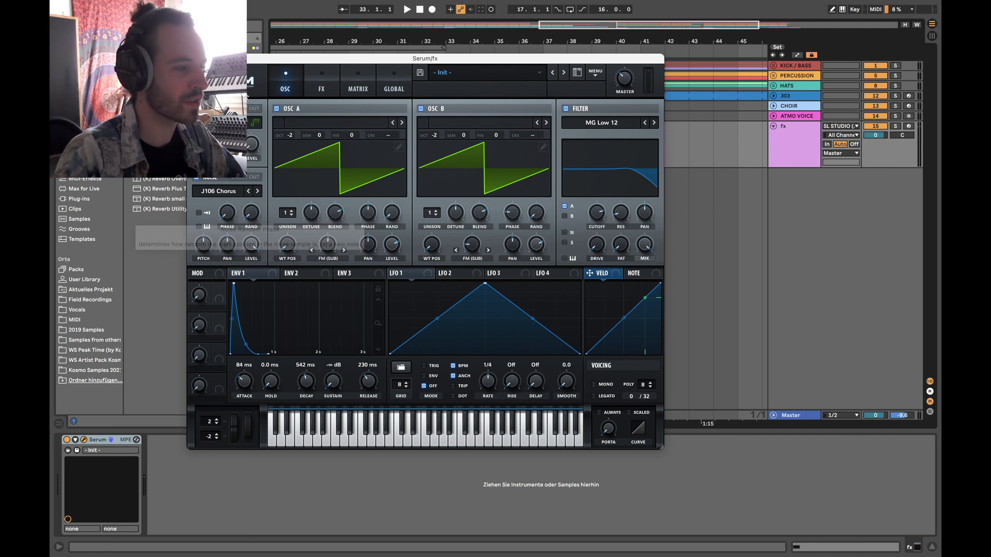
pyautogui.click(321, 84)
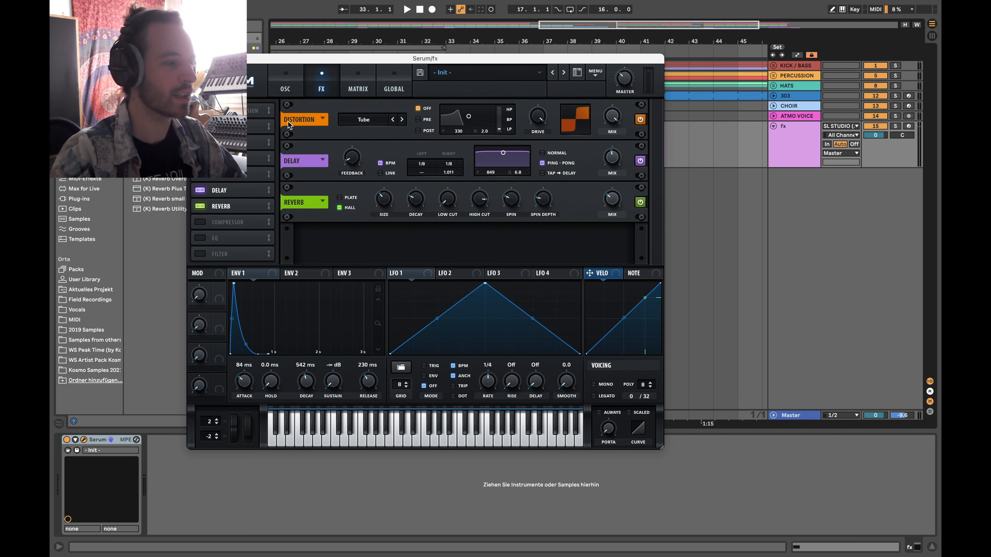
pyautogui.click(193, 58)
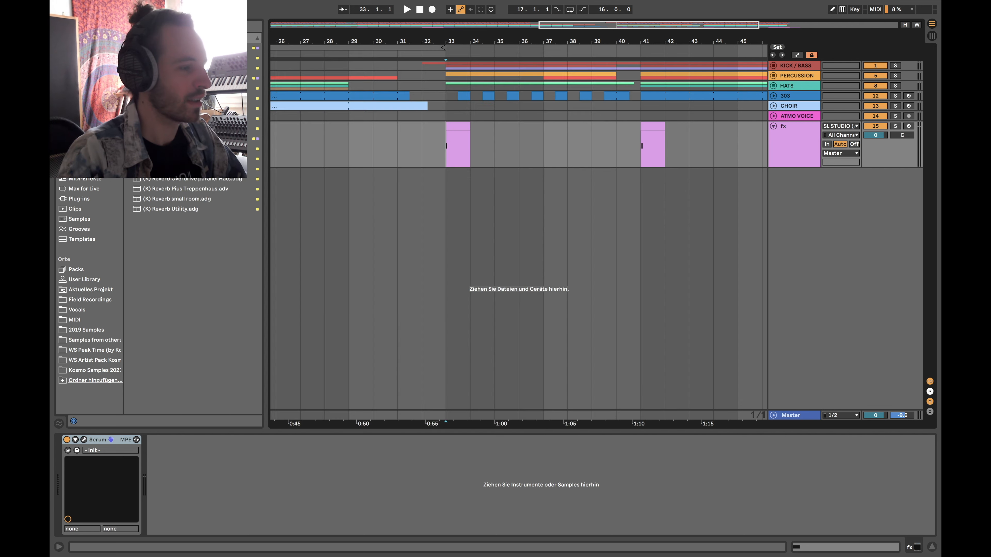
# Fold the fx track, fit the whole arrangement in view, and play the full mix from bar 29.
pyautogui.click(773, 126)
pyautogui.press('w')
pyautogui.click(330, 113)
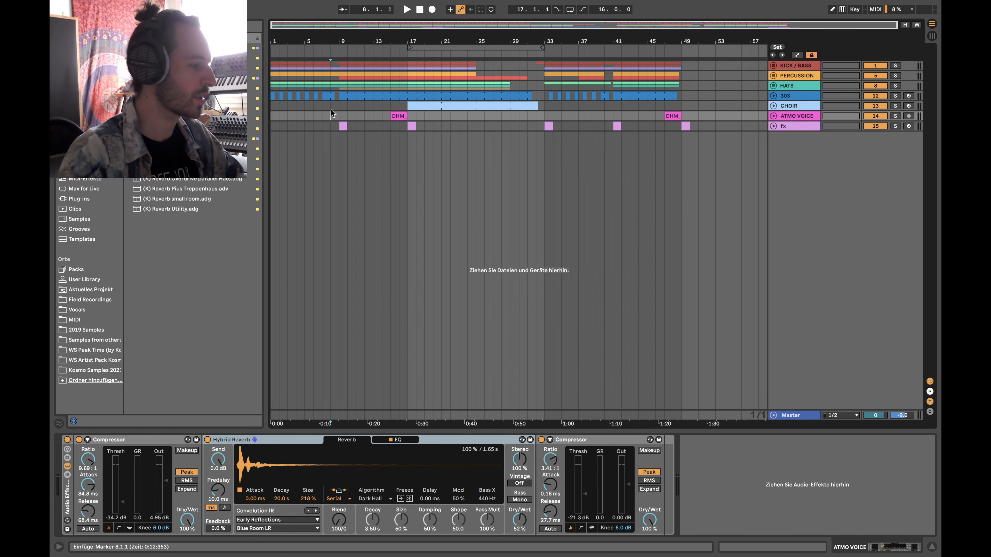
pyautogui.click(510, 116)
pyautogui.press('space')
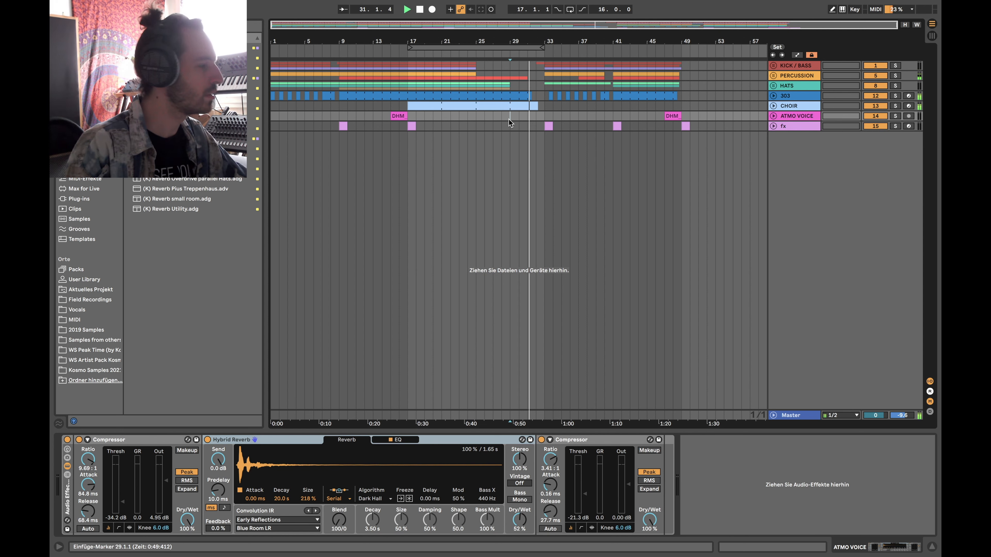